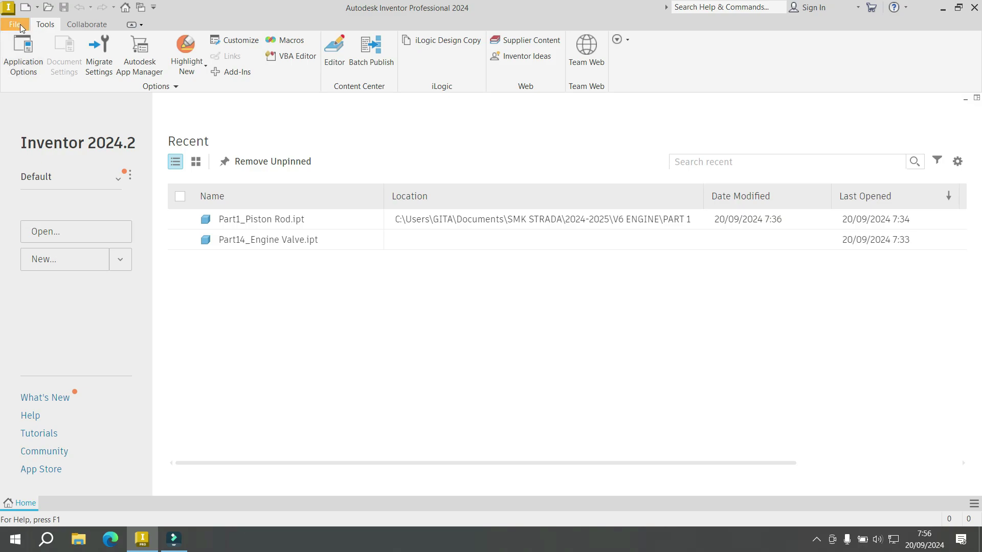
Step: Create a new part from the metric Standard (mm).ipt template
click(20, 24)
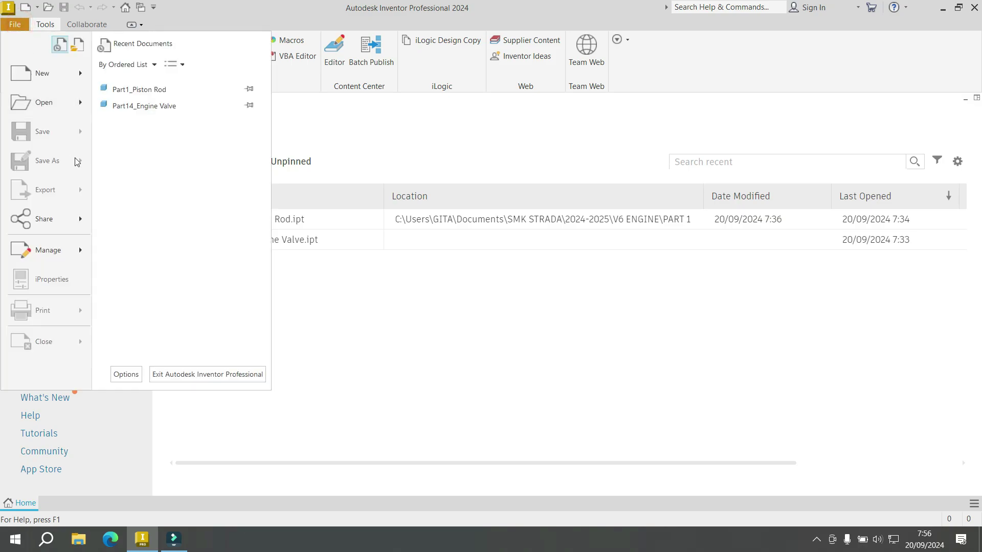
click(57, 81)
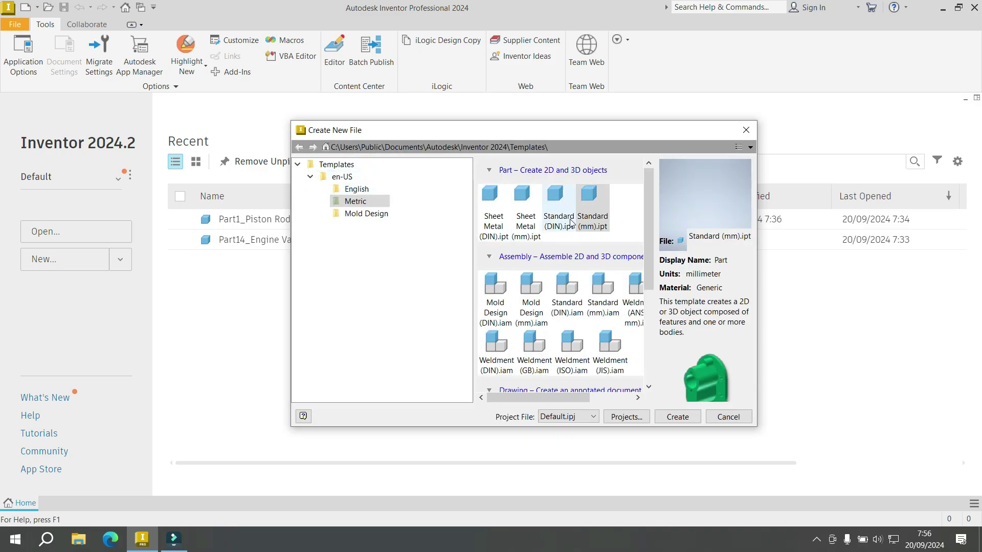
double_click(588, 210)
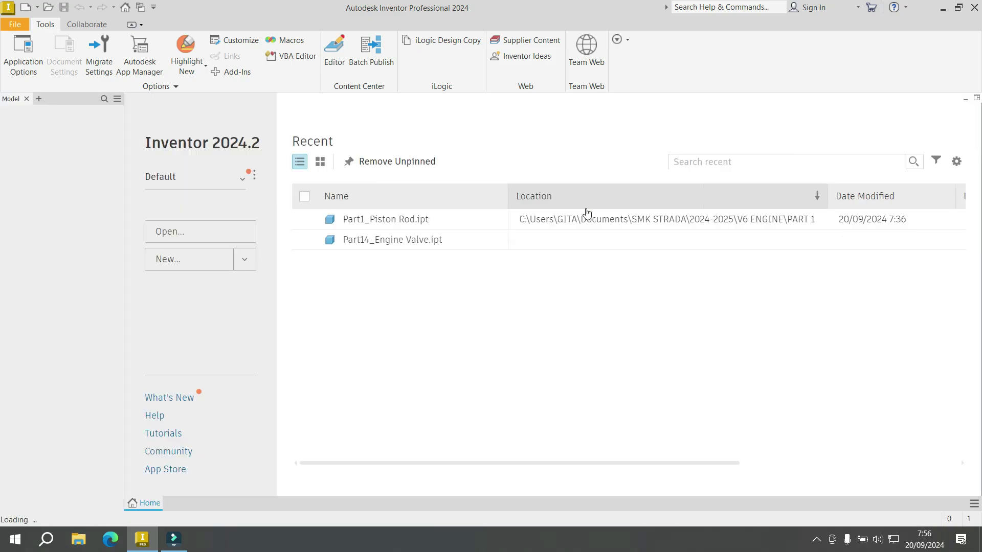
click(586, 215)
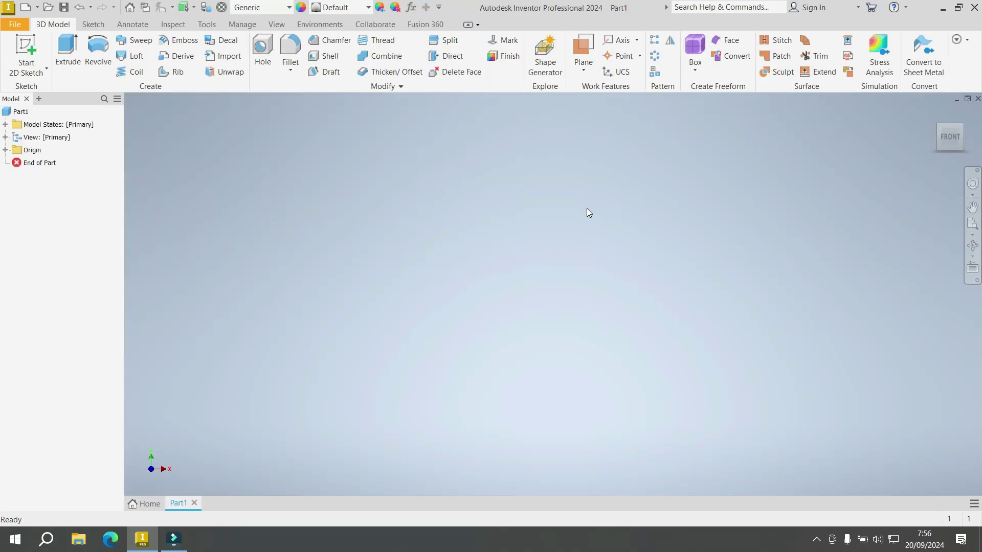
Step: Orient the model to the isometric corner view between Front, Bottom and Right and set it as the home view with Fit to View
click(952, 149)
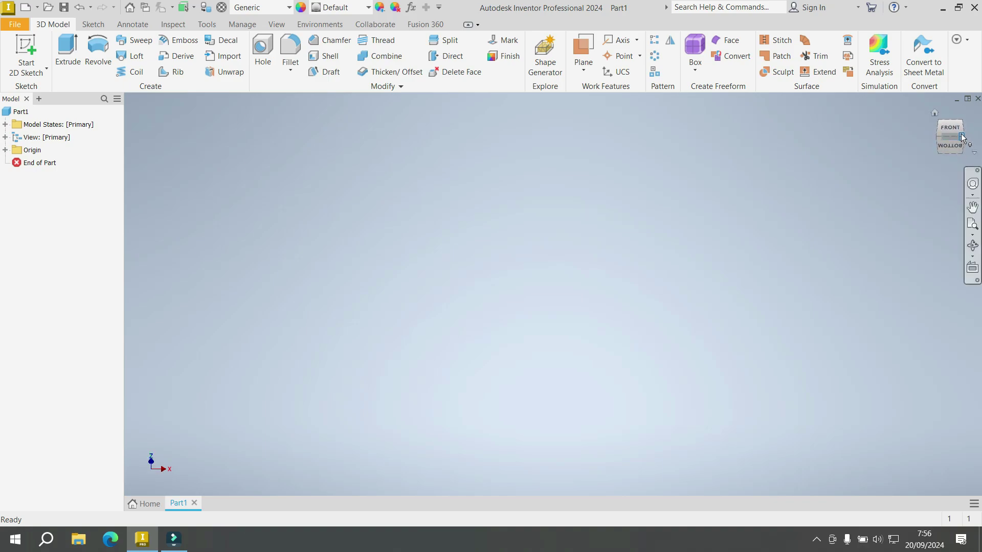
click(962, 138)
right_click(933, 113)
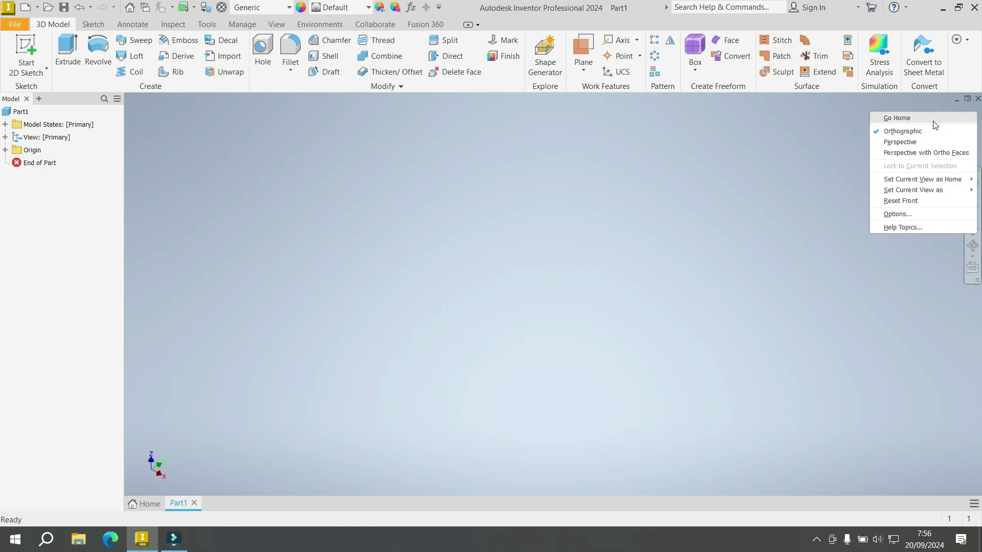
mouse_move(928, 187)
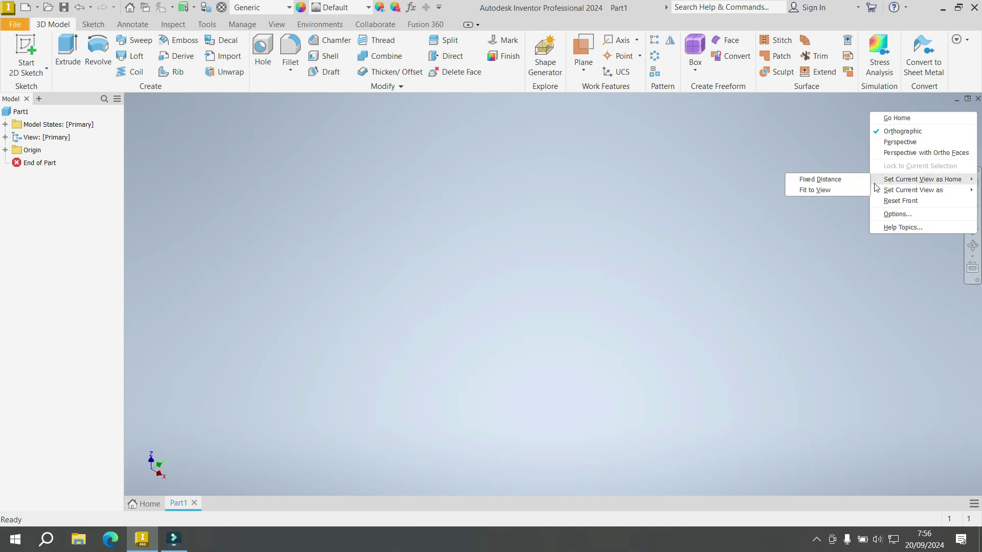
click(845, 190)
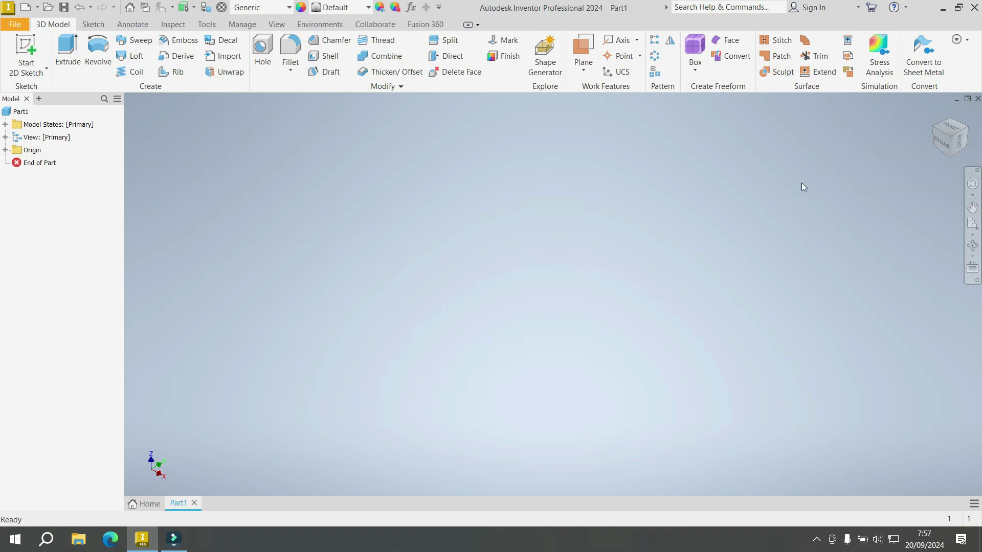
Step: Start a 2D sketch on the XY origin plane
click(32, 39)
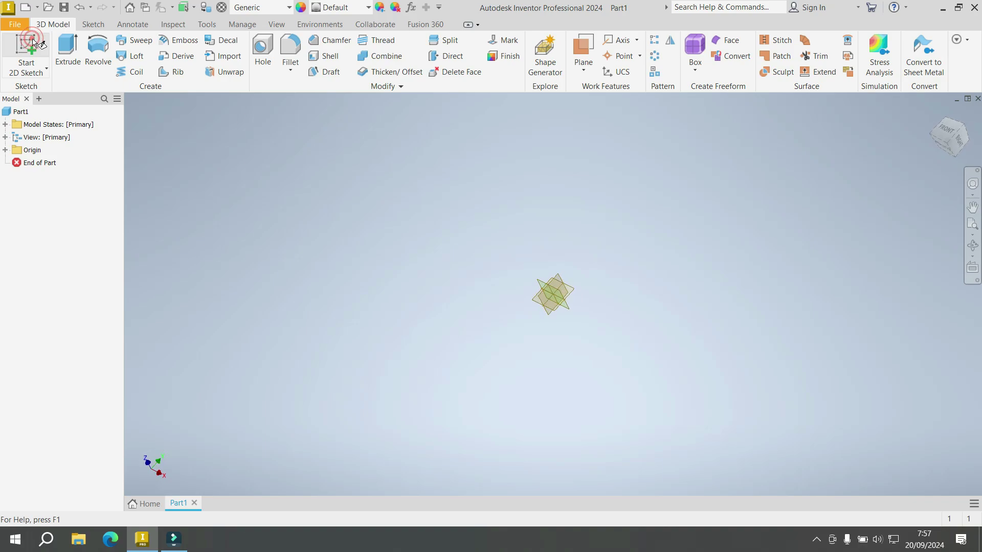
right_click(720, 154)
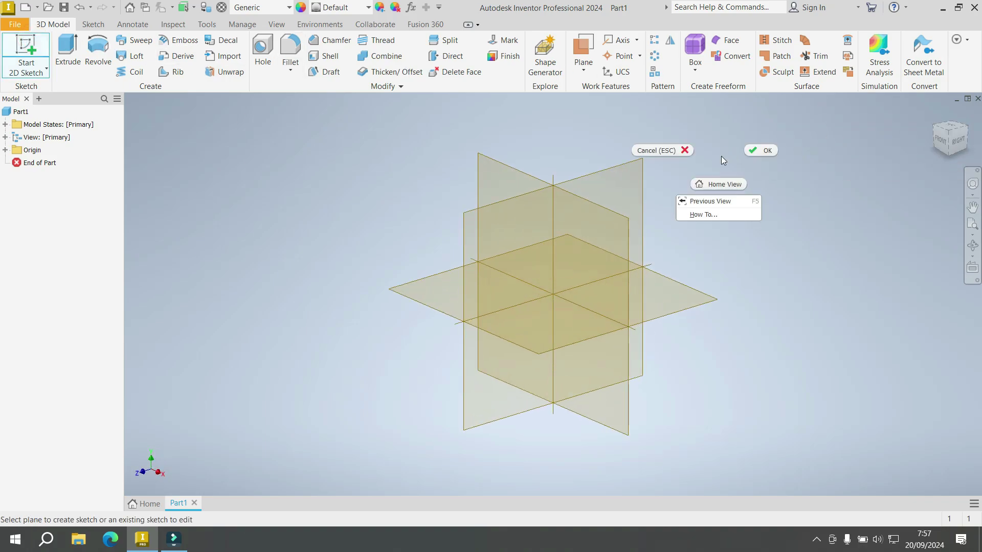
click(729, 201)
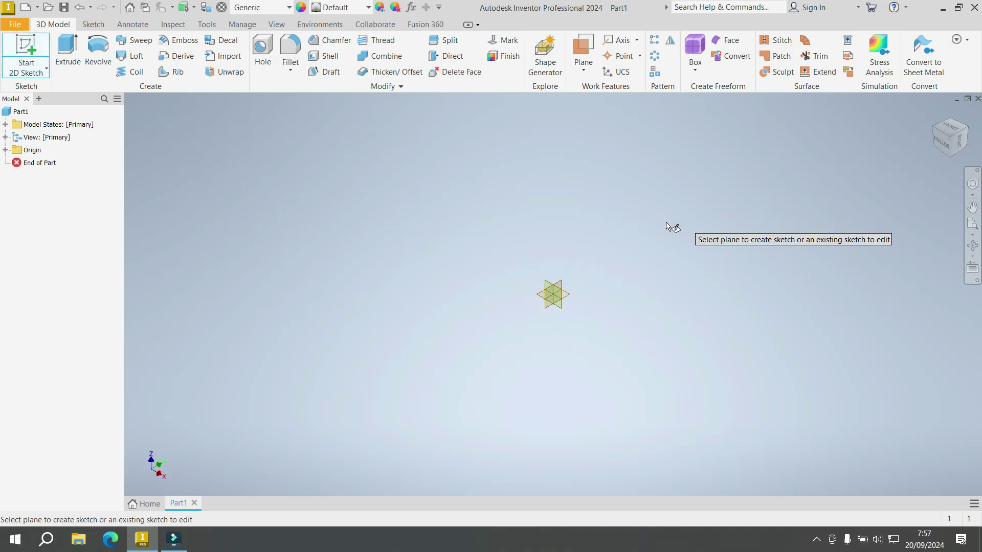
scroll(559, 290, up, 5)
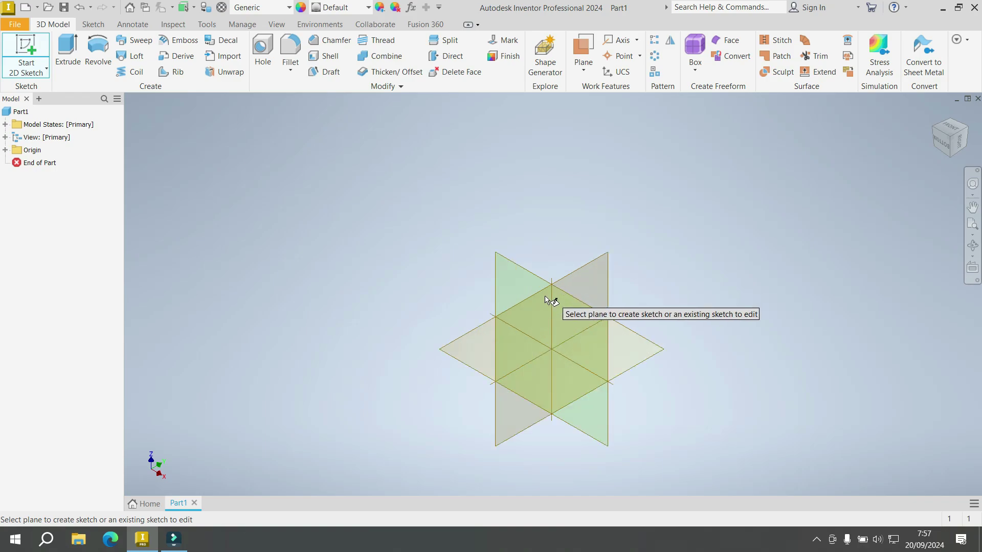
click(407, 397)
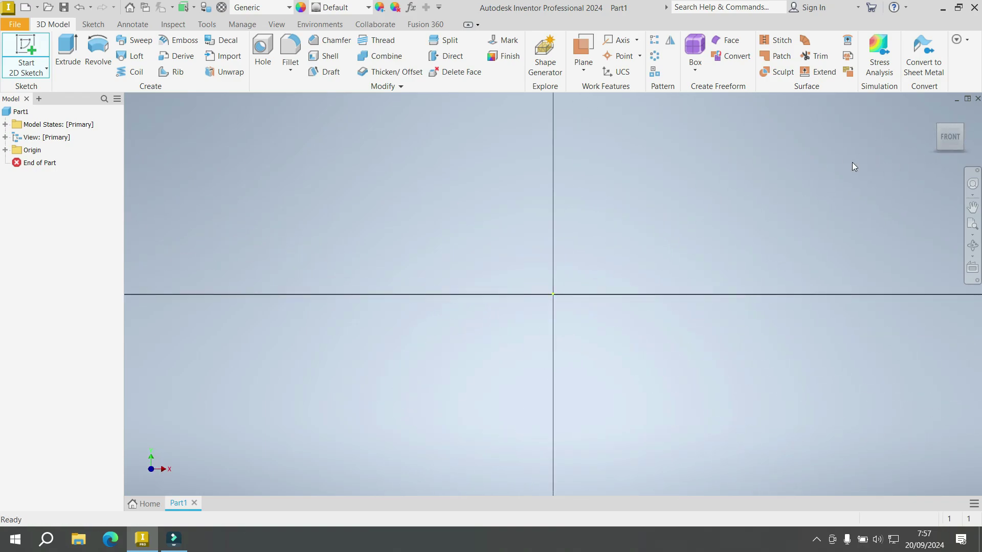
Step: Draw a circle with a diameter of 76.2 mm centred on the sketch origin
right_click(740, 154)
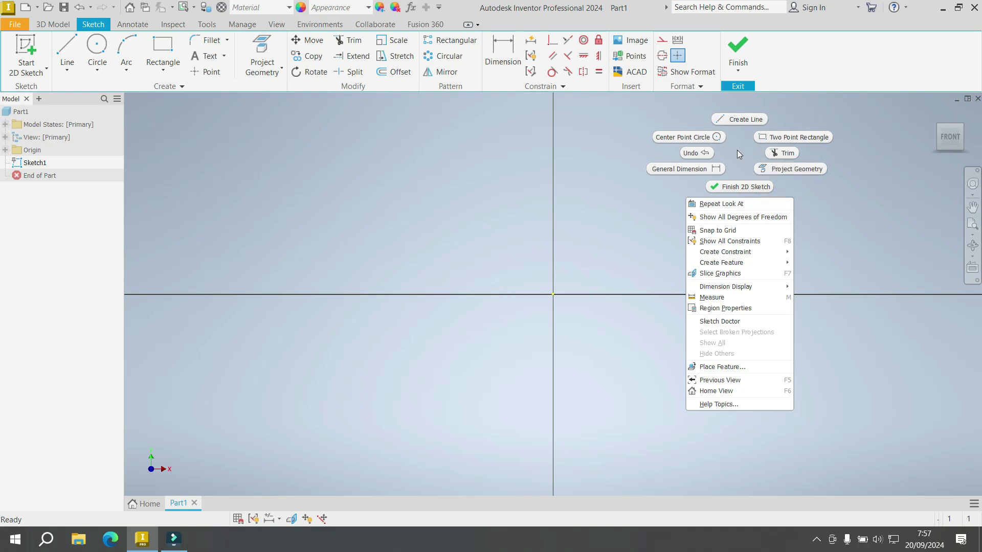
click(736, 152)
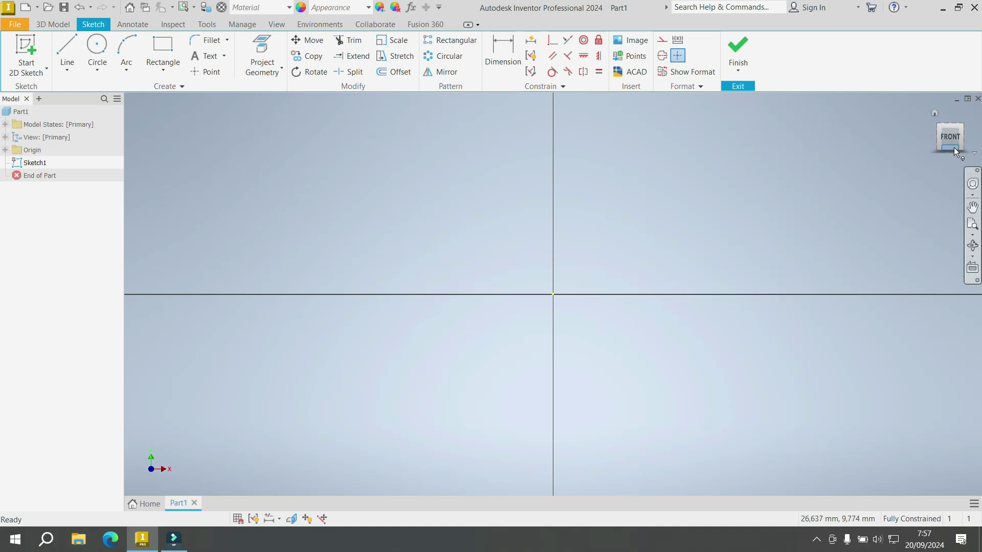
drag(953, 147, 719, 165)
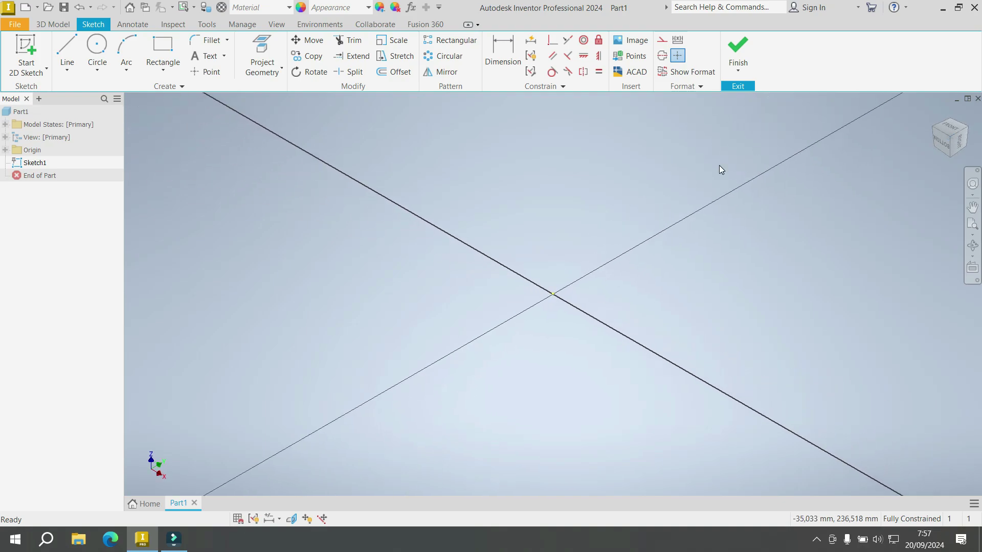
click(98, 45)
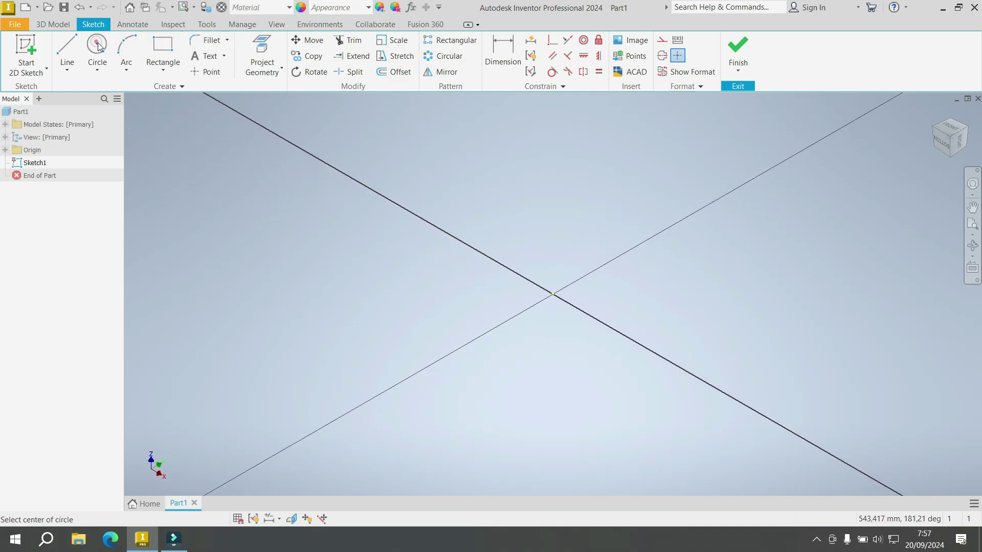
click(552, 295)
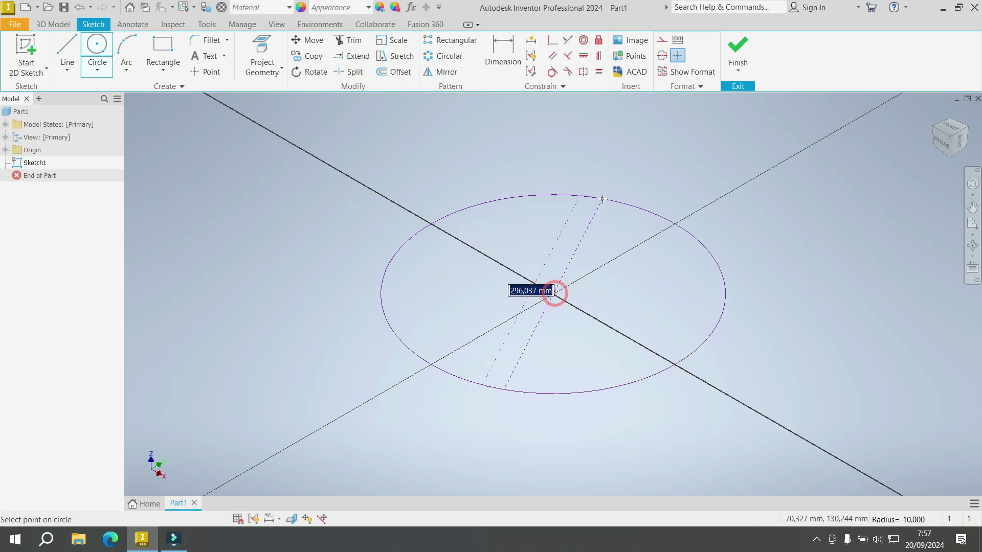
text(76.2)
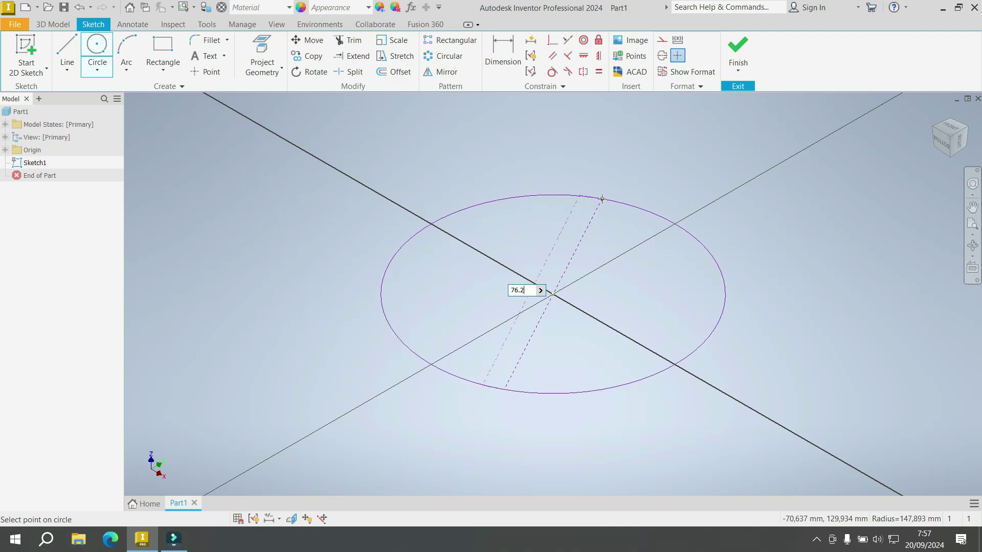
key(Return)
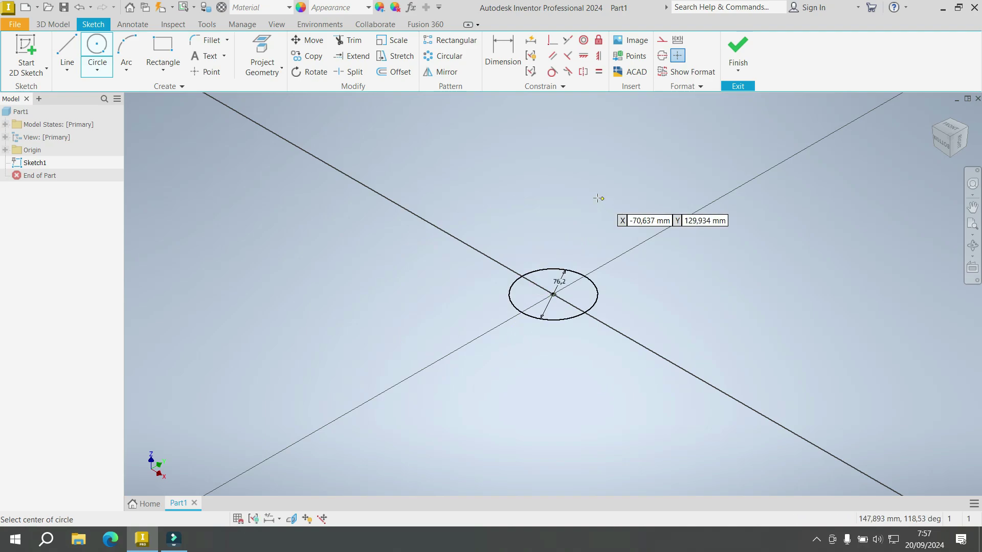
Step: Offset the 76.2 mm circle outward by 12.7 mm
click(394, 72)
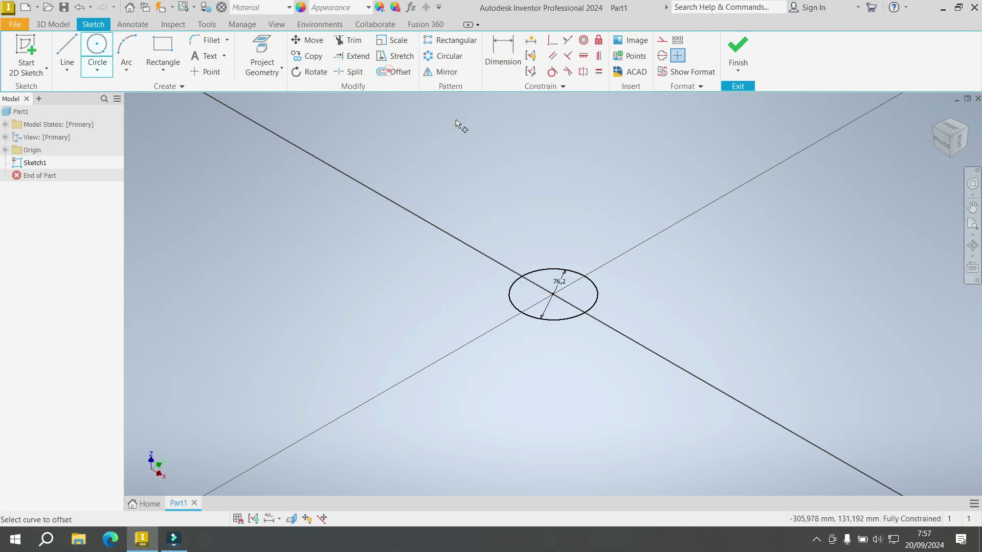
scroll(573, 275, up, 3)
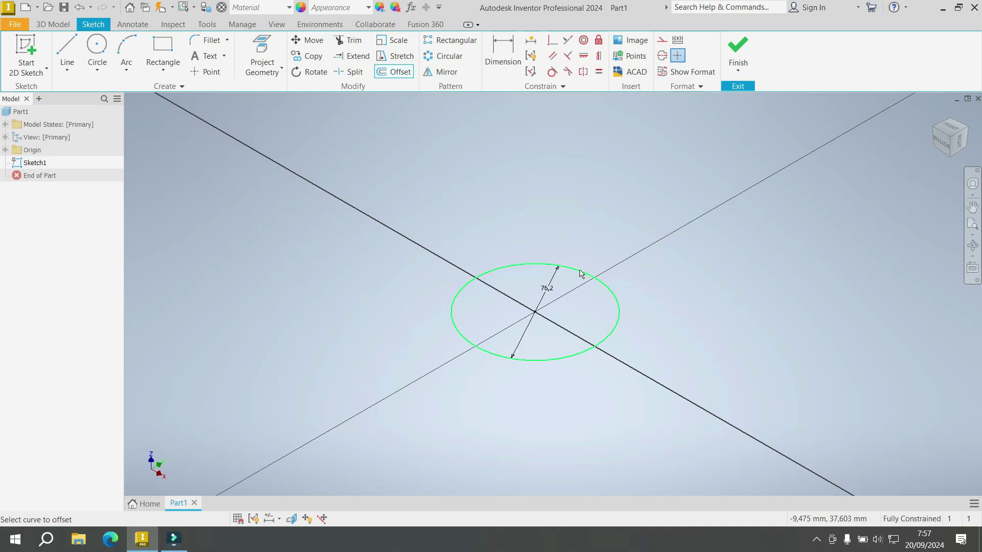
click(581, 274)
text(12.7)
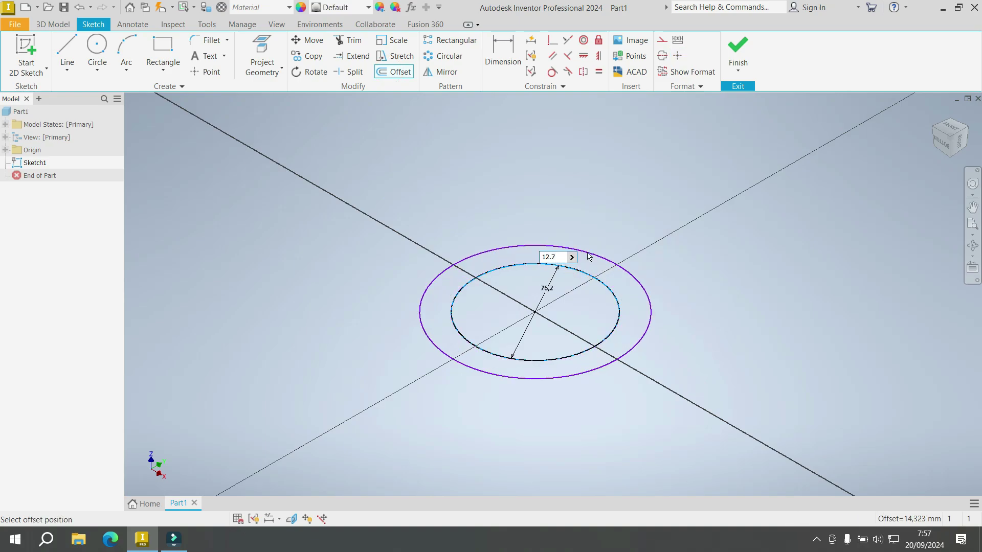
key(Return)
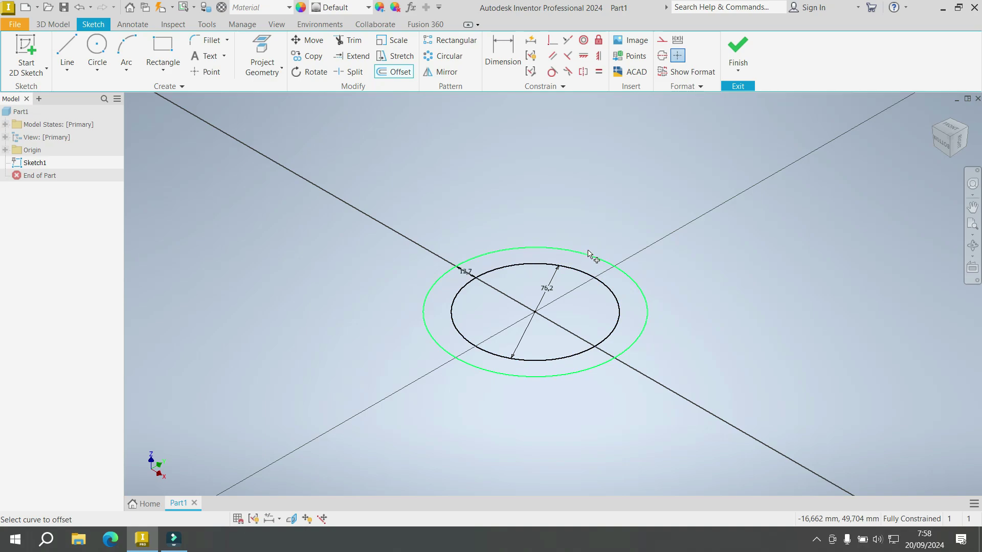
Step: Draw two lines along the X axis from the origin to the outer circle, one in each direction
click(67, 50)
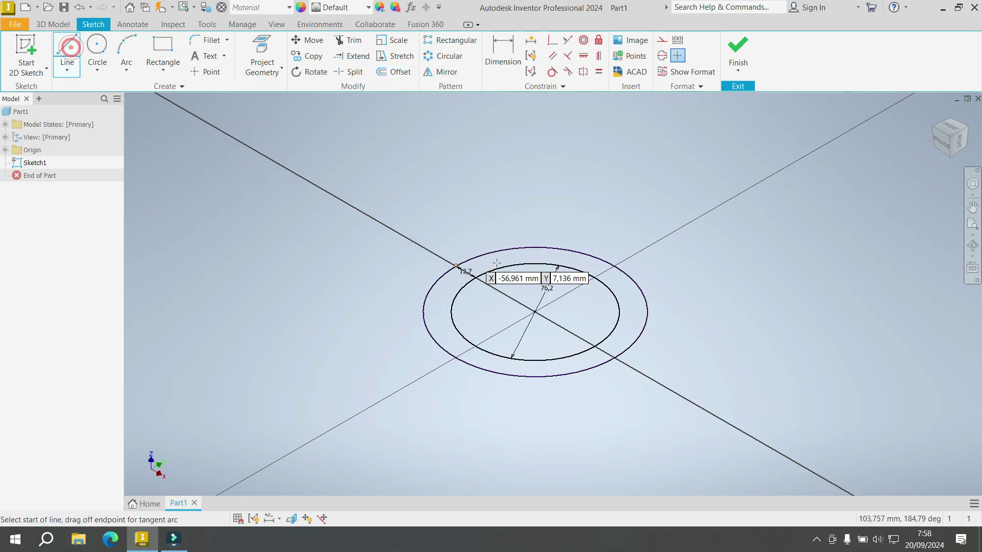
scroll(563, 302, up, 2)
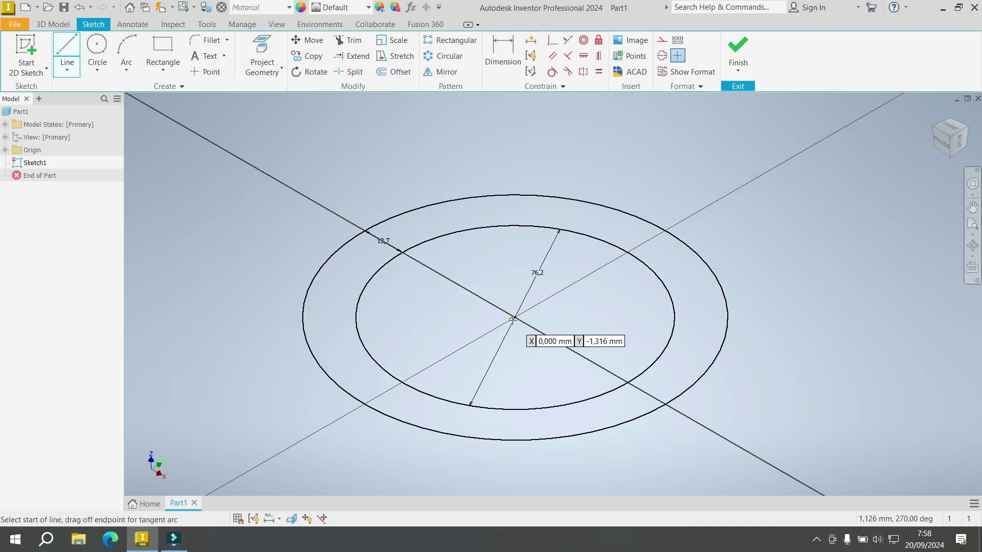
scroll(512, 319, up, 2)
click(516, 314)
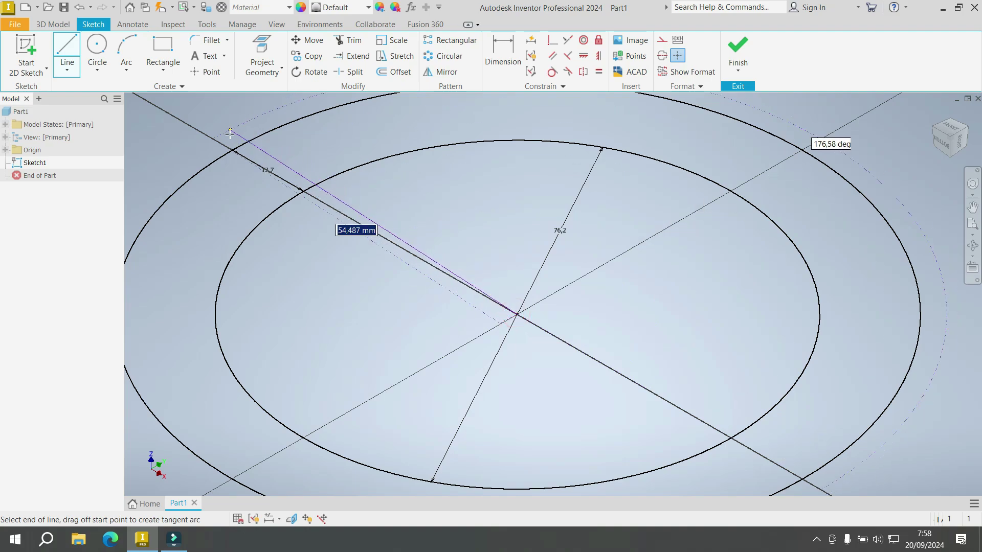
click(233, 149)
scroll(302, 178, up, 3)
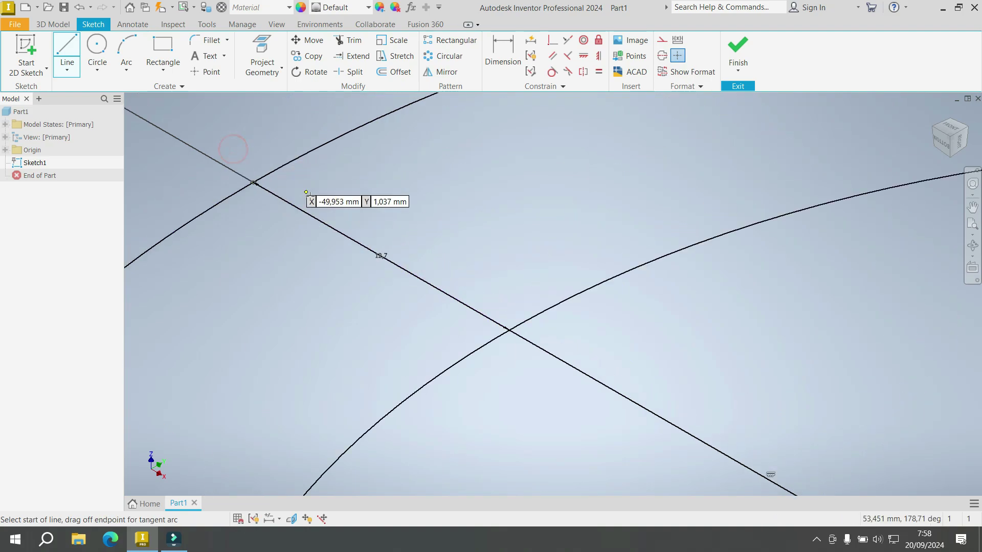
scroll(327, 181, up, 2)
scroll(327, 181, down, 8)
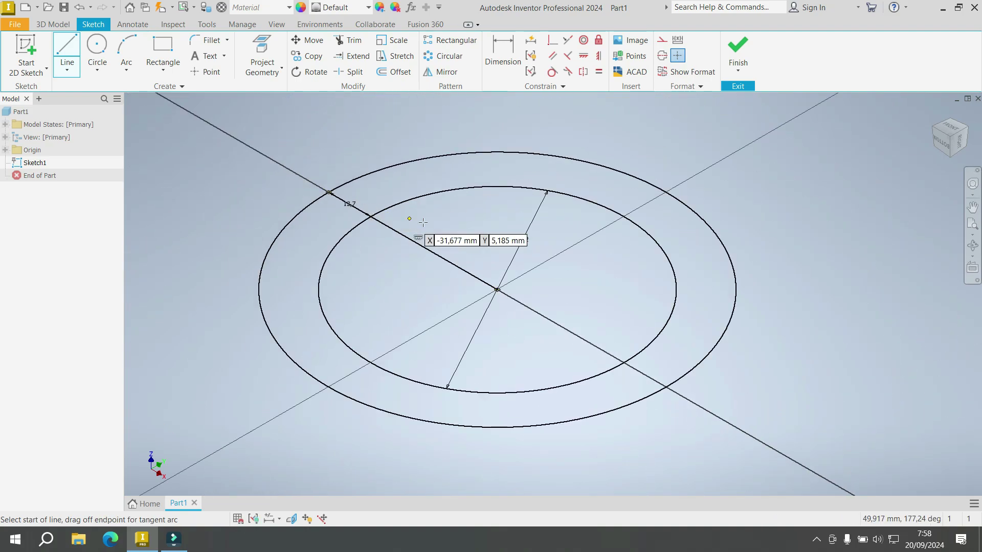
scroll(514, 263, up, 2)
scroll(513, 264, up, 3)
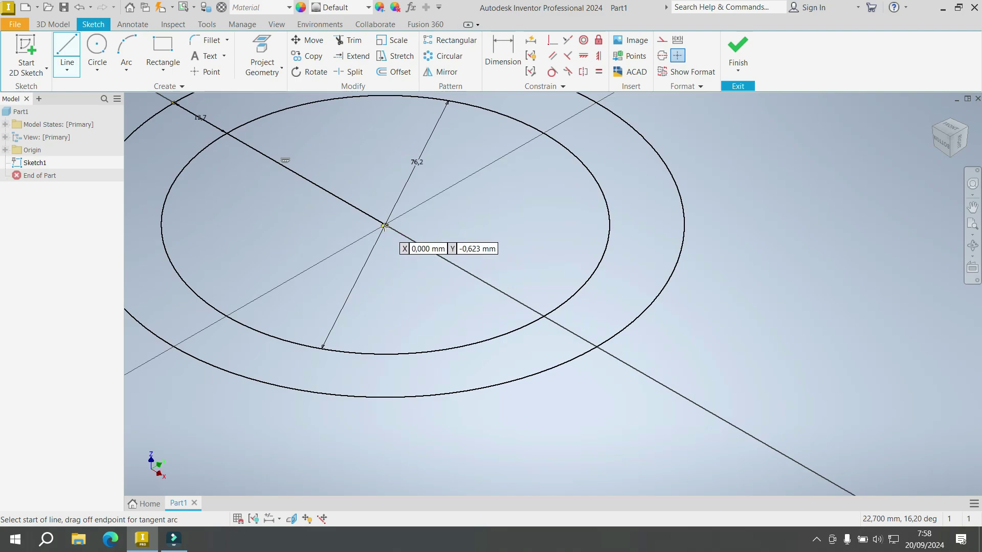
click(385, 224)
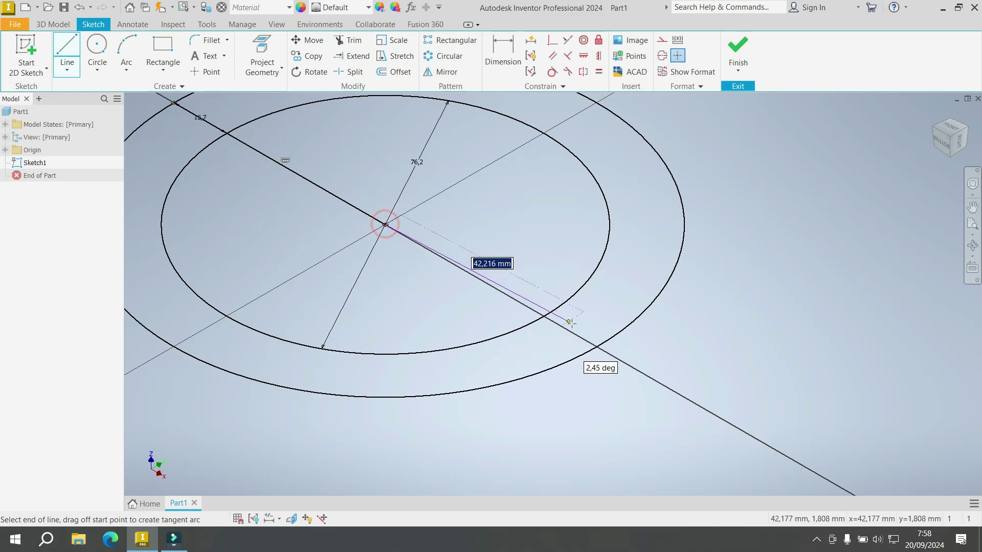
double_click(599, 347)
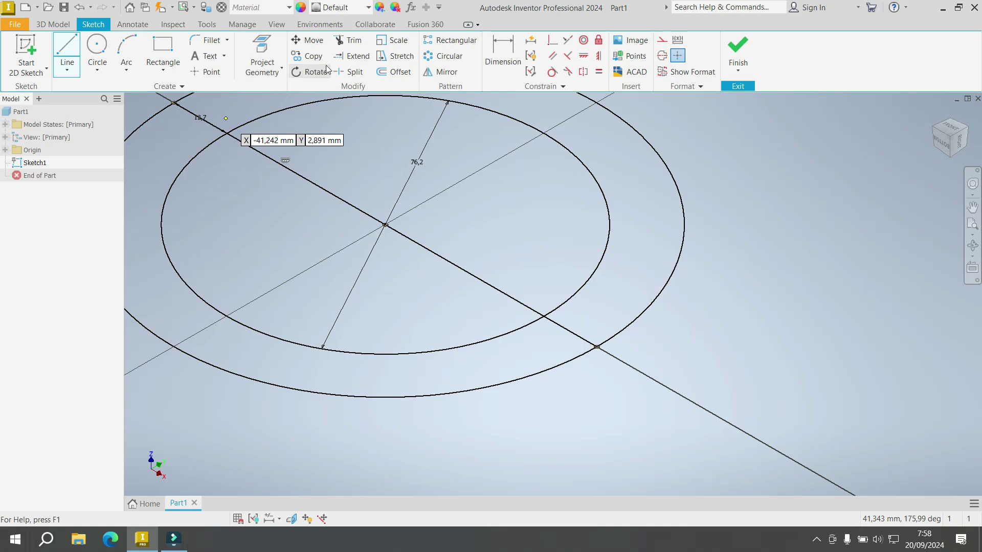
Step: Trim away the halves of the outer and inner circles on the negative Y side of the lines
click(348, 41)
scroll(379, 204, down, 1)
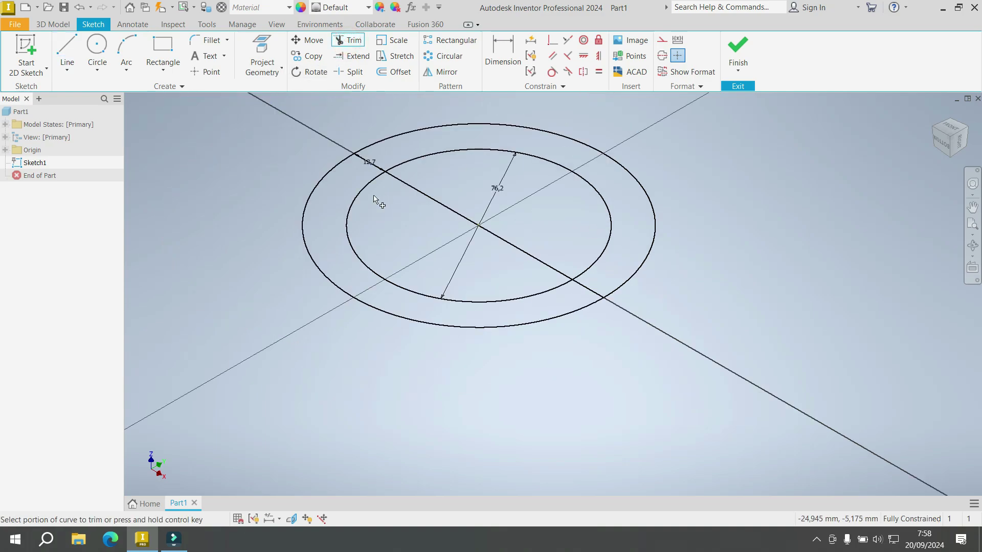
scroll(301, 236, up, 2)
click(260, 258)
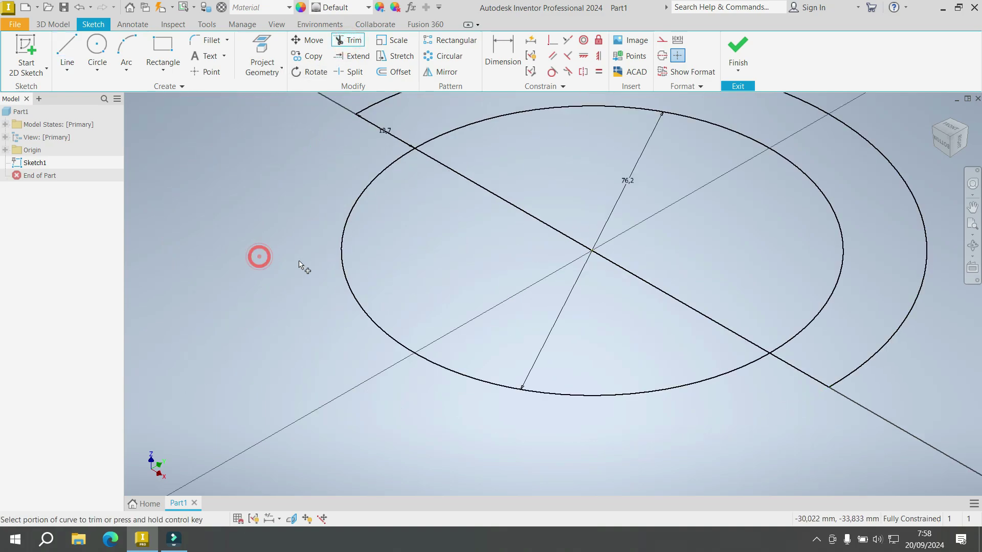
click(344, 269)
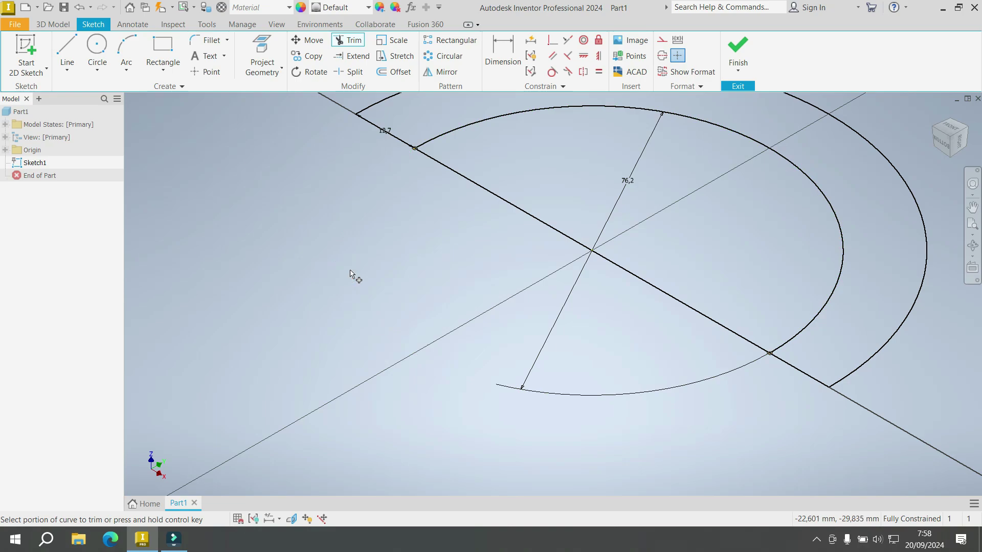
Step: Trim both line segments between the origin and the inner arc, and show the sketch's degrees of freedom
click(633, 277)
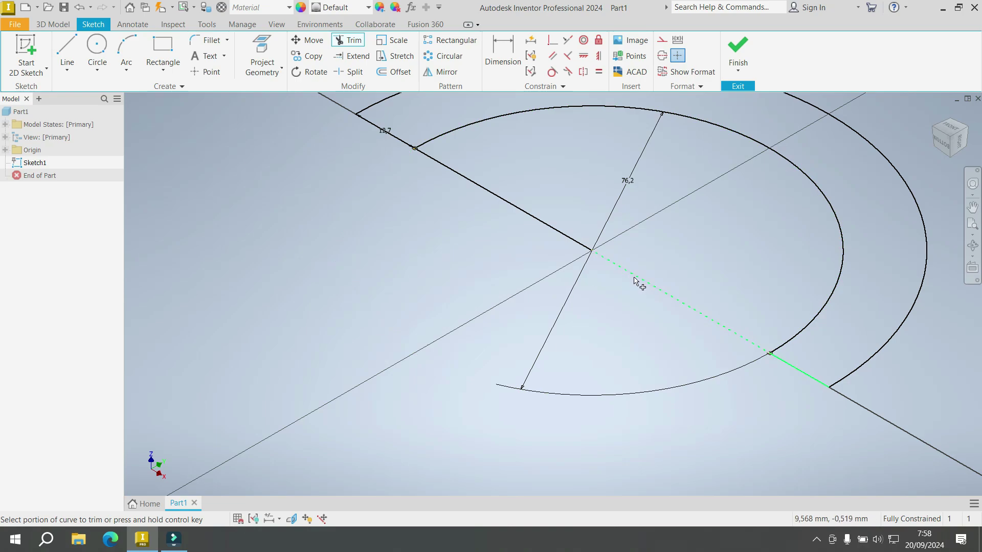
click(556, 229)
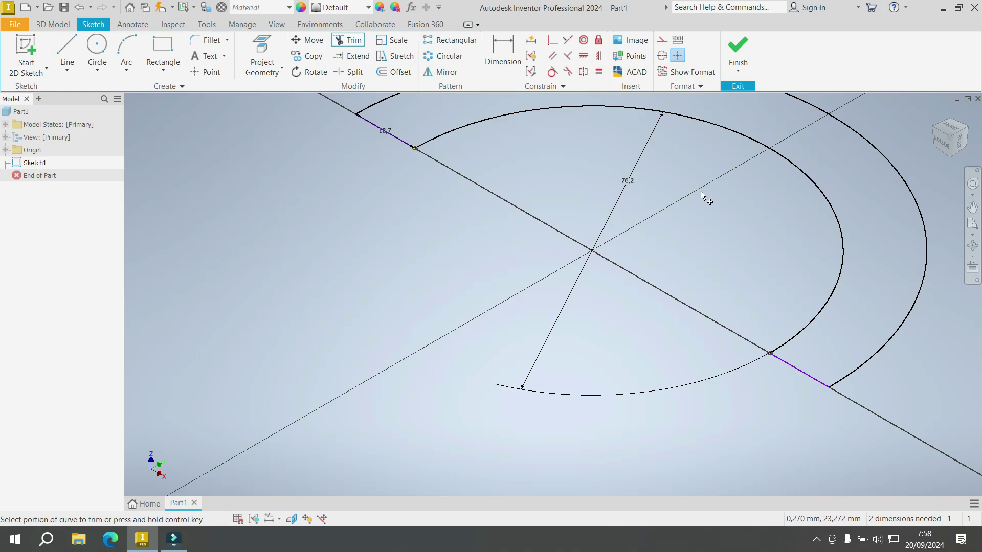
click(309, 519)
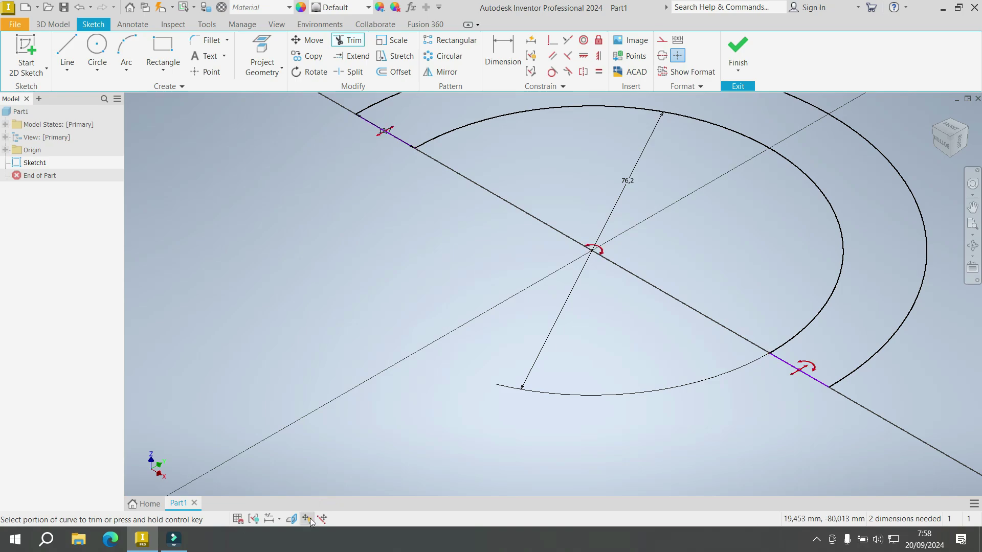
key(Escape)
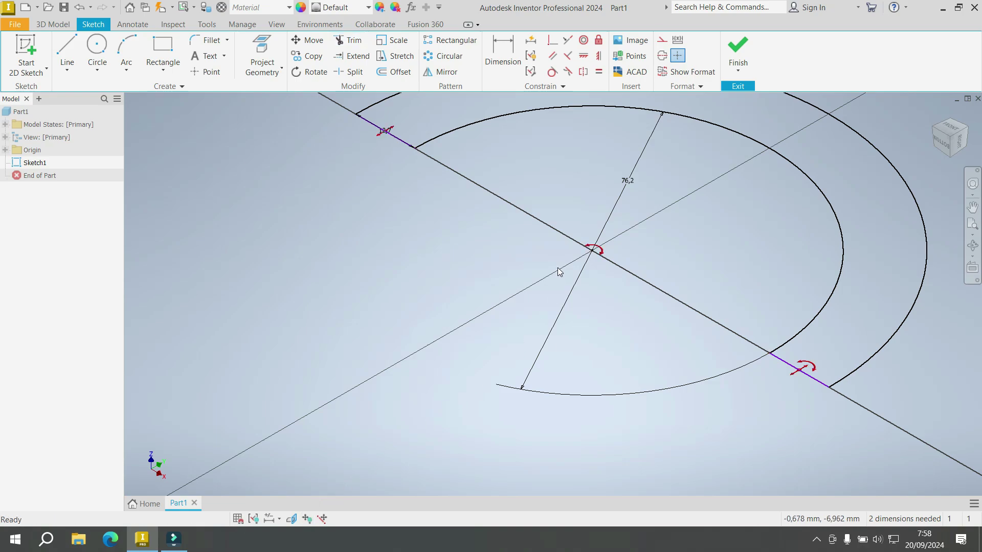
Step: Apply a collinear constraint between the two short end lines of the half-ring profile
click(567, 40)
click(402, 140)
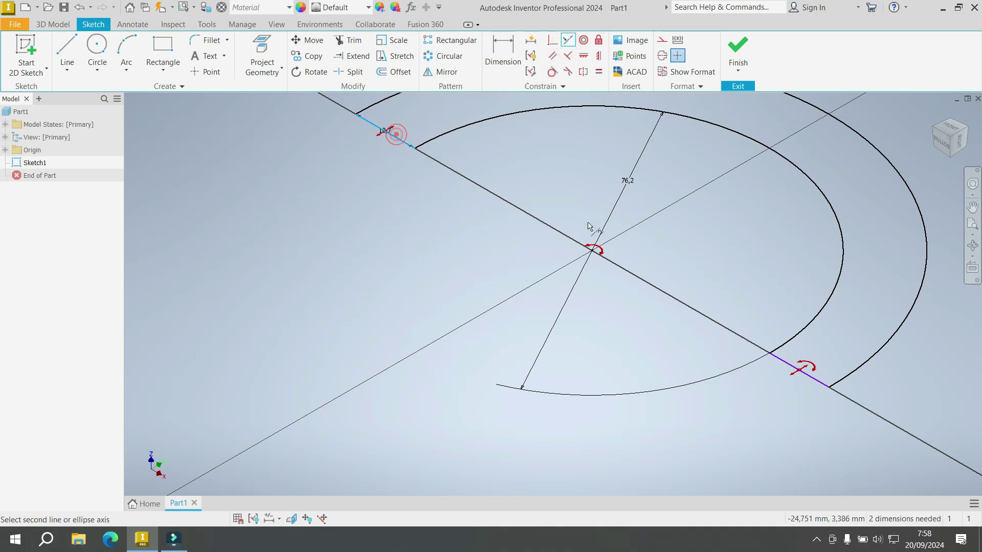
click(773, 357)
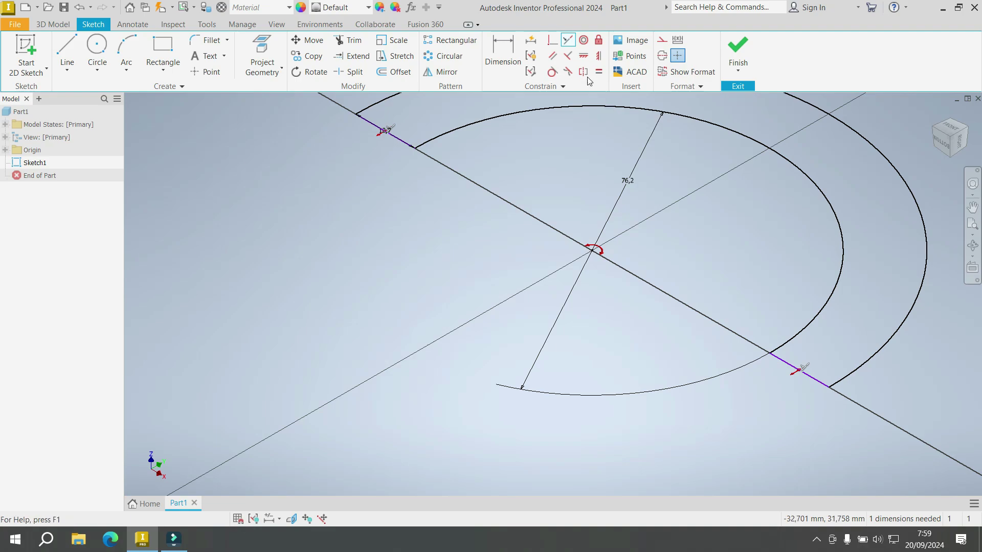
Step: Try to apply a horizontal constraint to the short end line on the negative X side
click(583, 56)
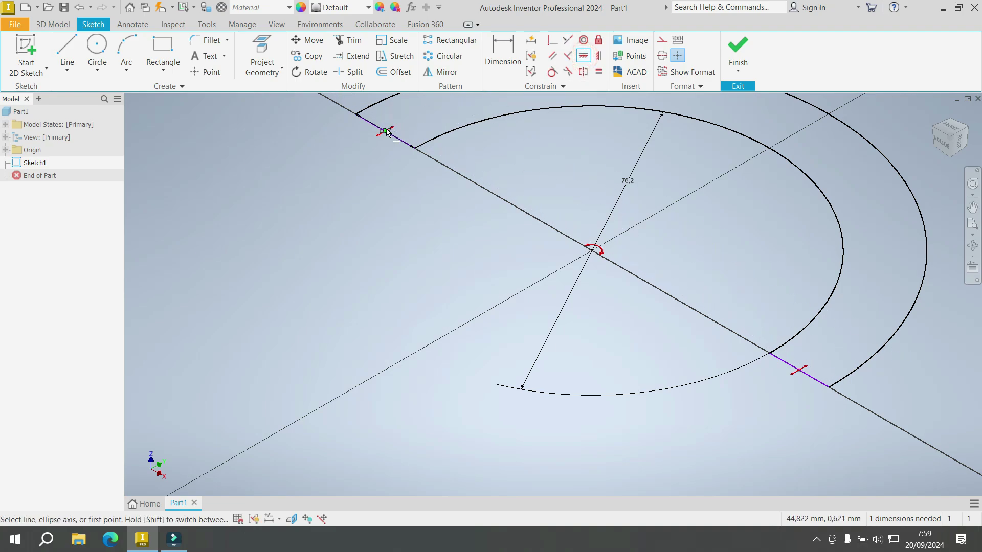
click(376, 127)
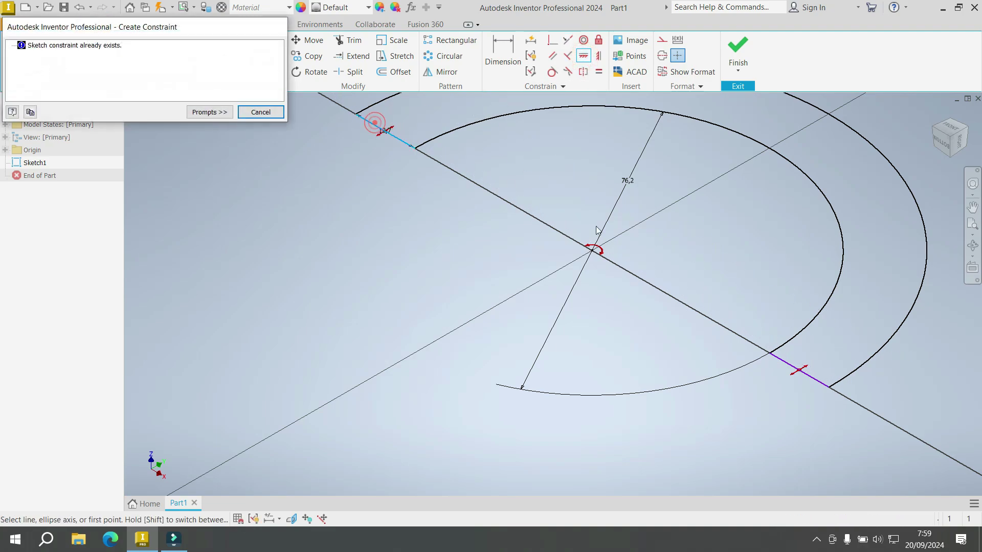
click(261, 112)
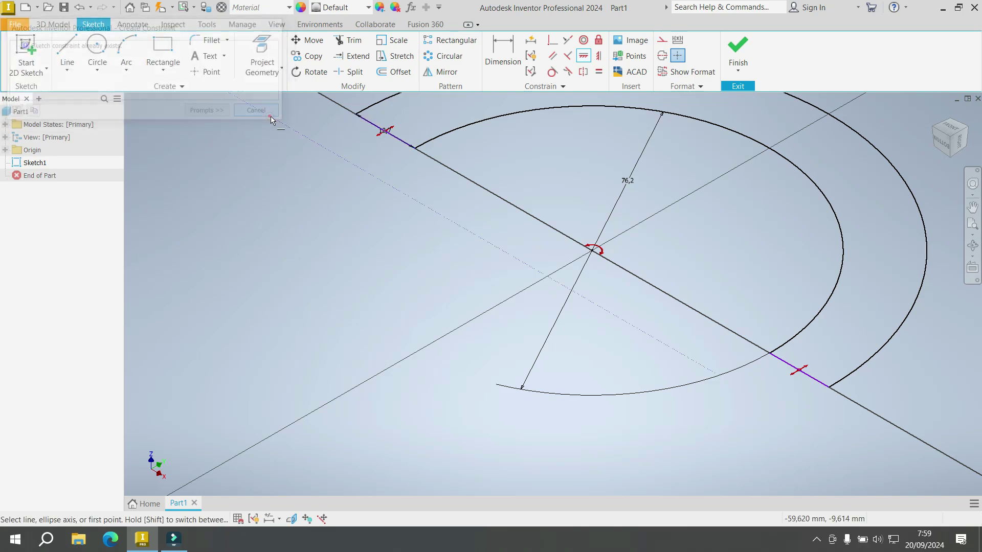
click(591, 252)
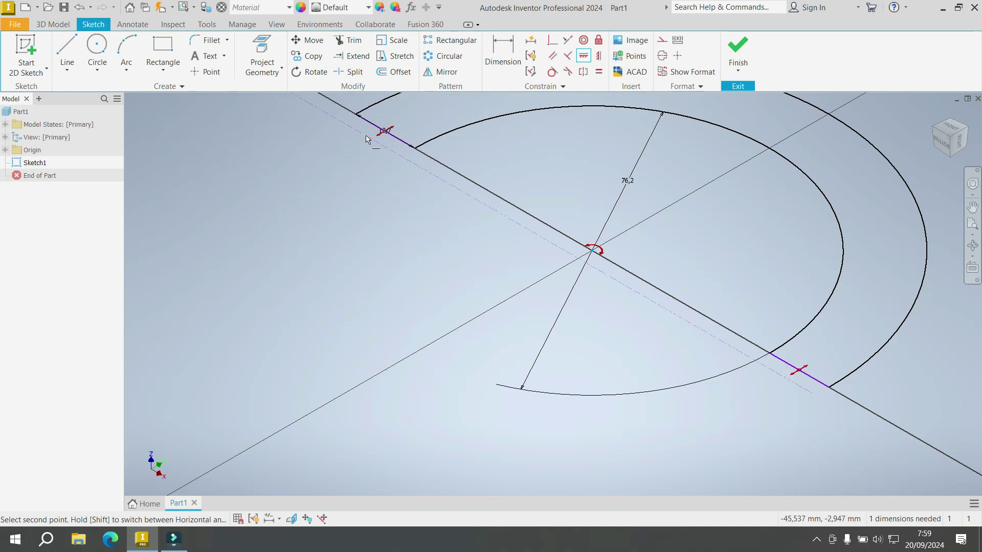
scroll(438, 241, up, 3)
scroll(498, 227, down, 5)
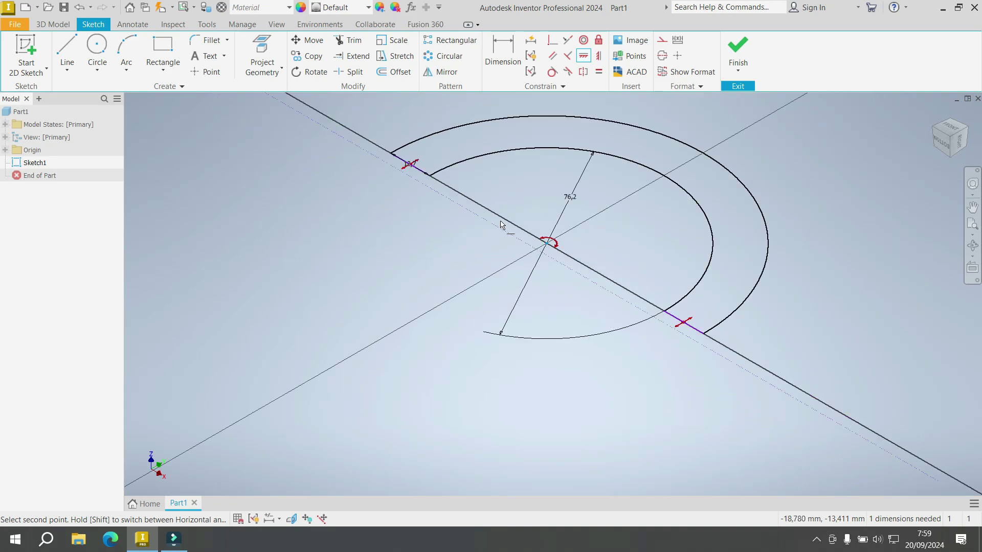
scroll(541, 165, up, 3)
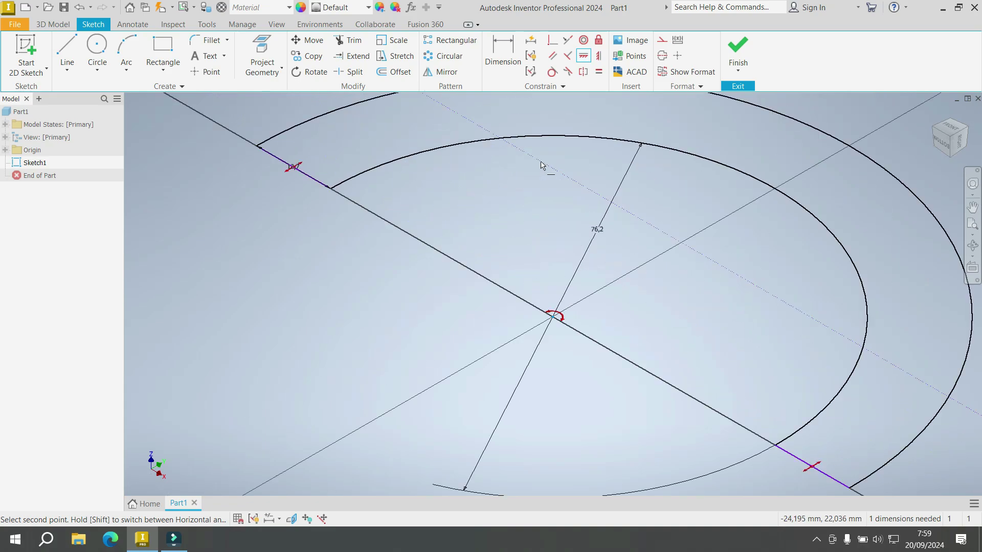
click(568, 39)
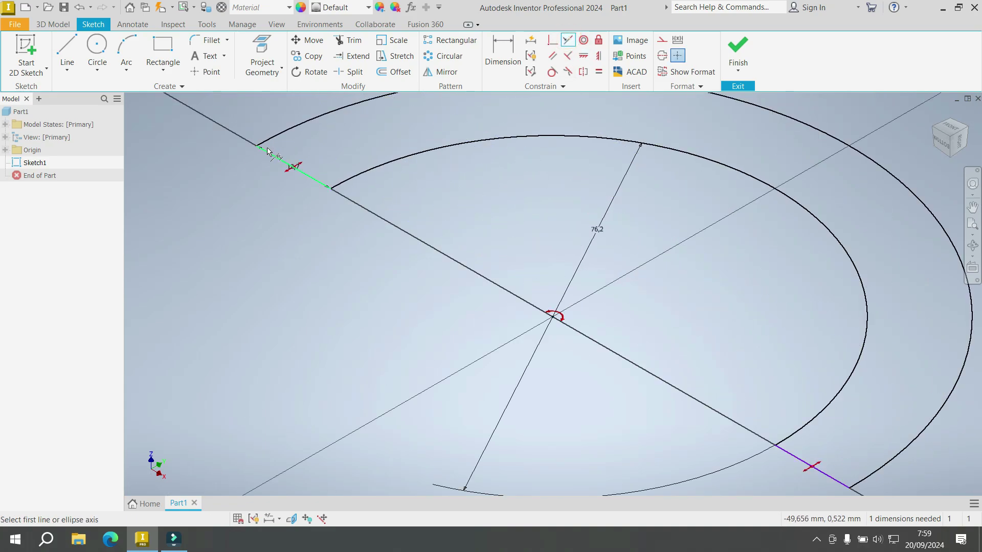
click(268, 151)
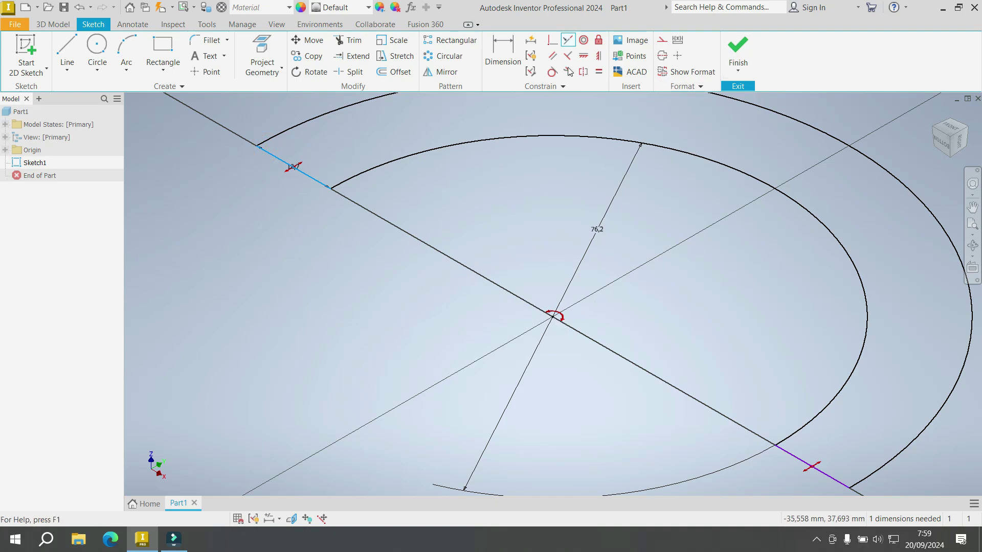
Step: Apply a horizontal constraint between the outer endpoint of the negative-X end line and the sketch origin
click(583, 56)
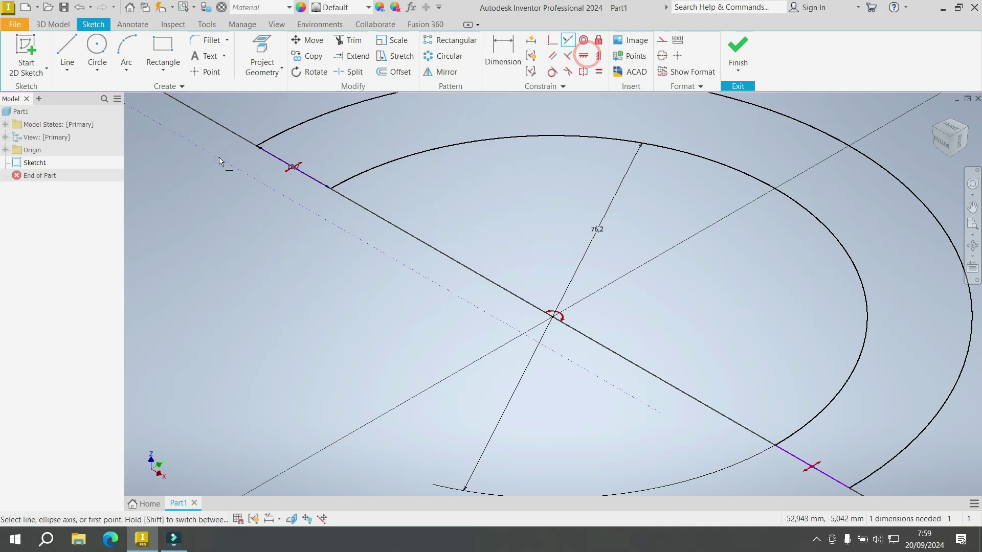
click(258, 146)
click(551, 316)
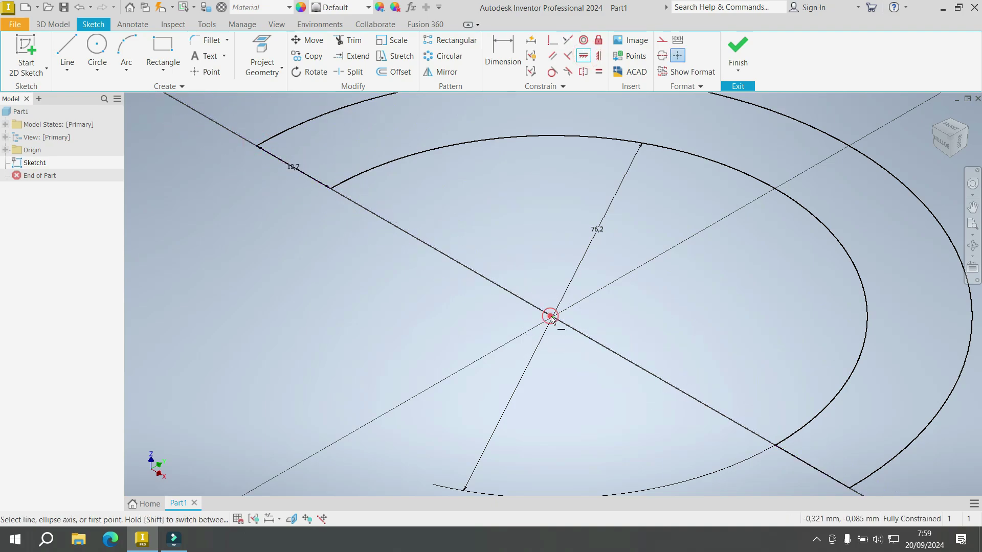
scroll(413, 221, down, 3)
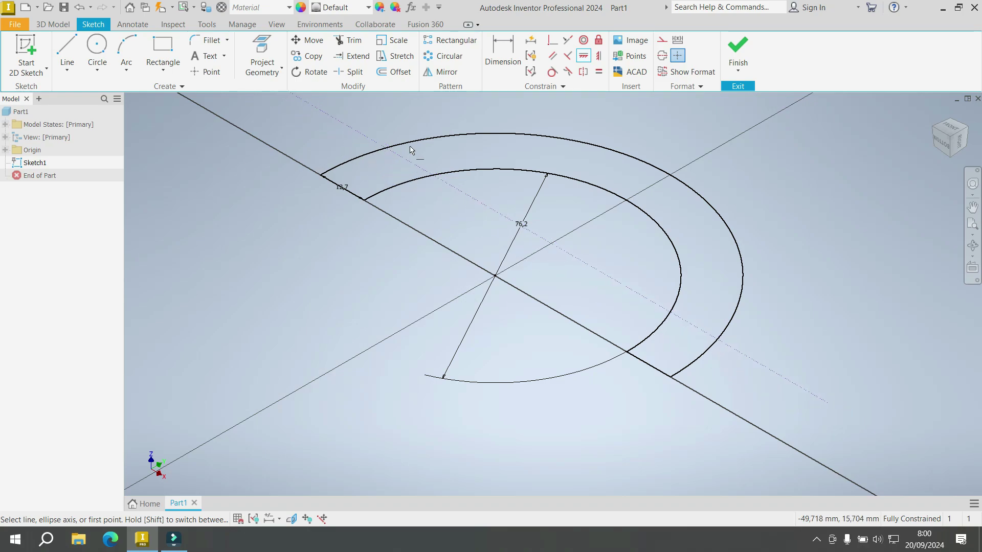
right_click(673, 131)
click(726, 135)
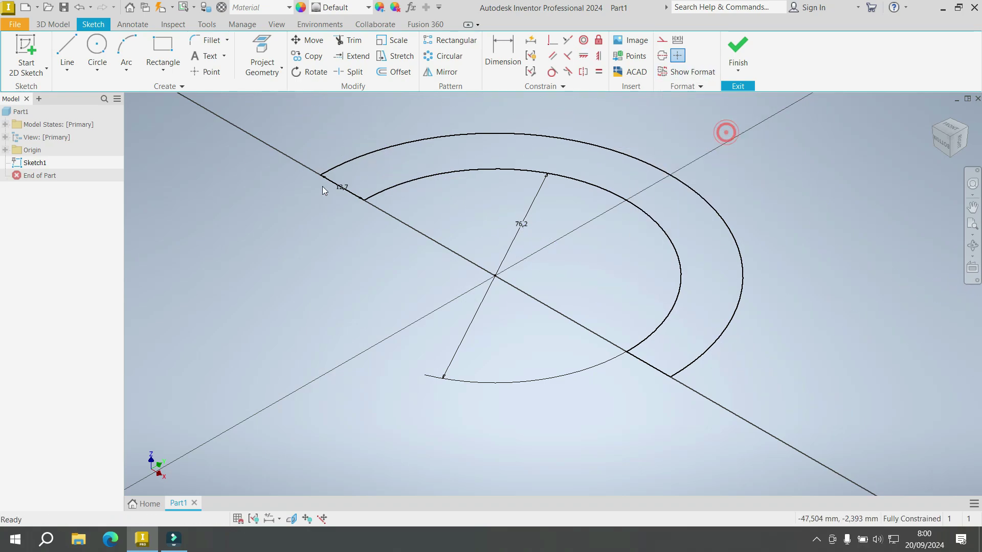
Step: Finish the half-ring sketch and return to part modelling
right_click(367, 160)
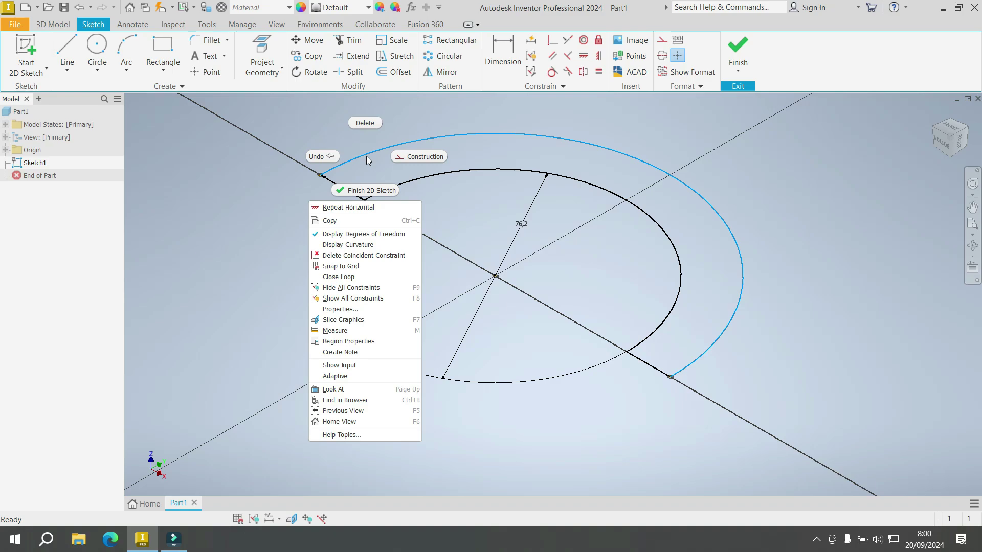
click(364, 153)
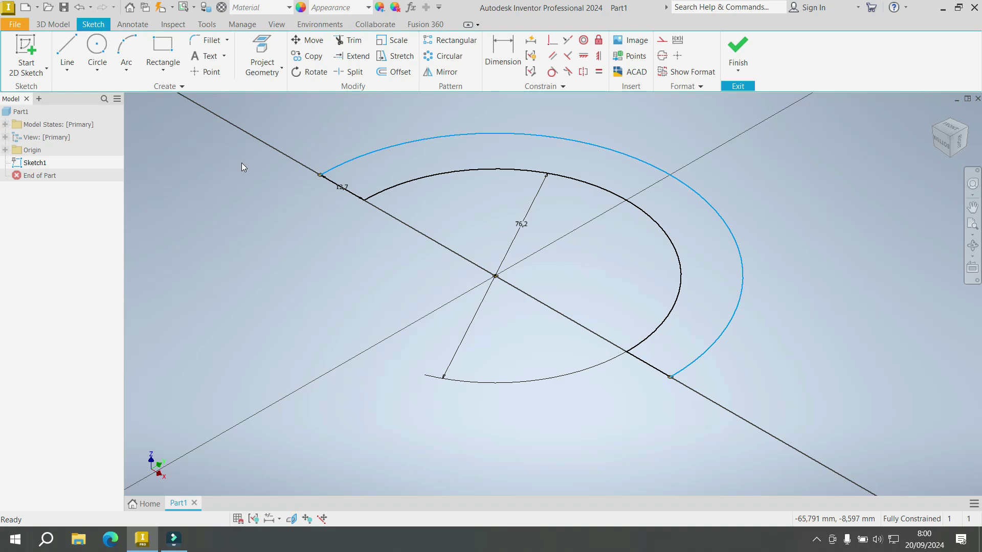
click(738, 51)
Step: Extrude the half-ring profile symmetrically about the sketch plane to a total distance of 24.13 mm
click(373, 150)
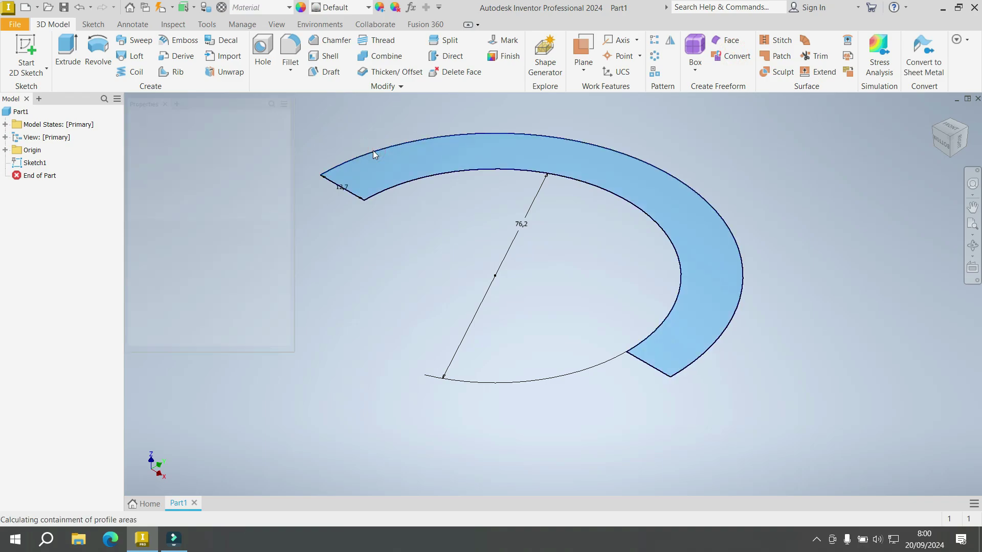
key(e)
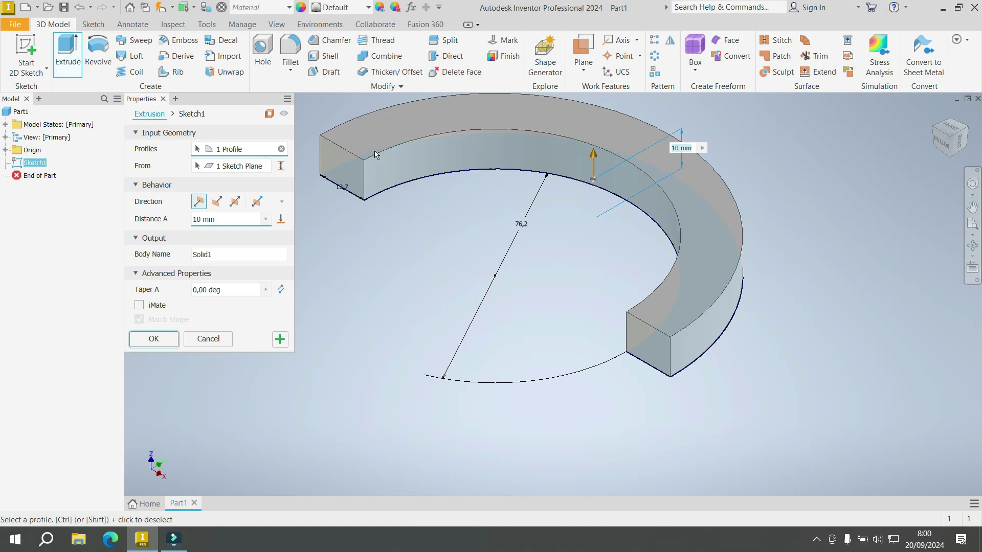
click(234, 202)
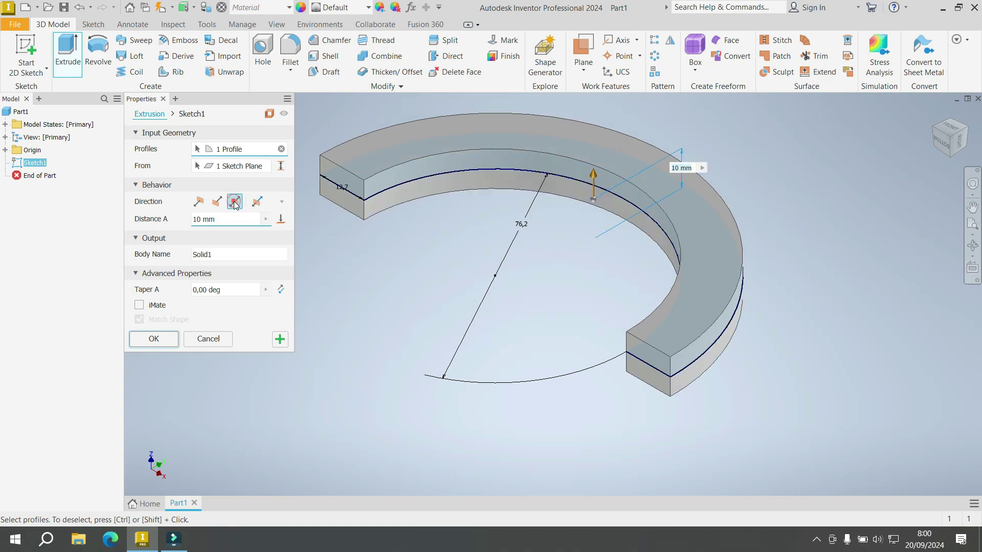
double_click(198, 220)
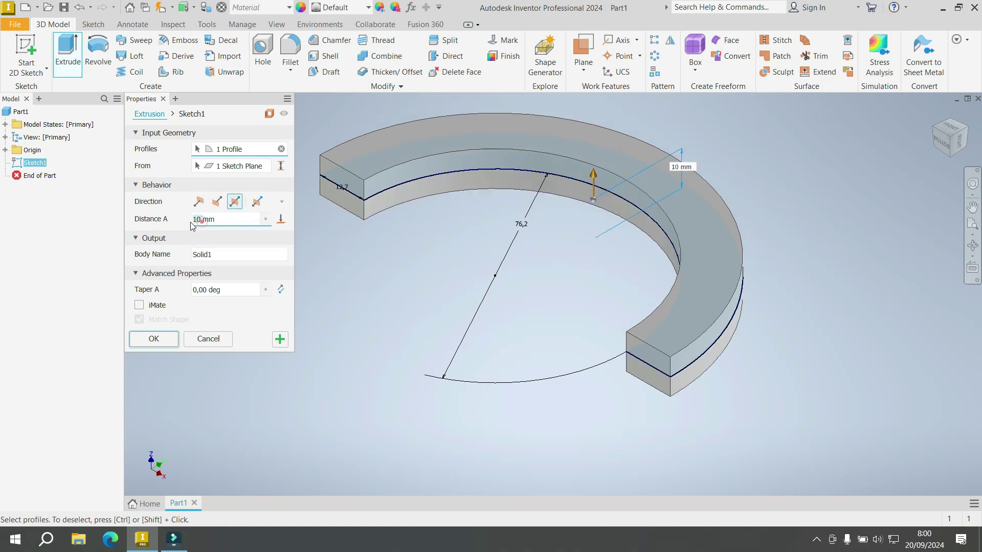
text(24.13)
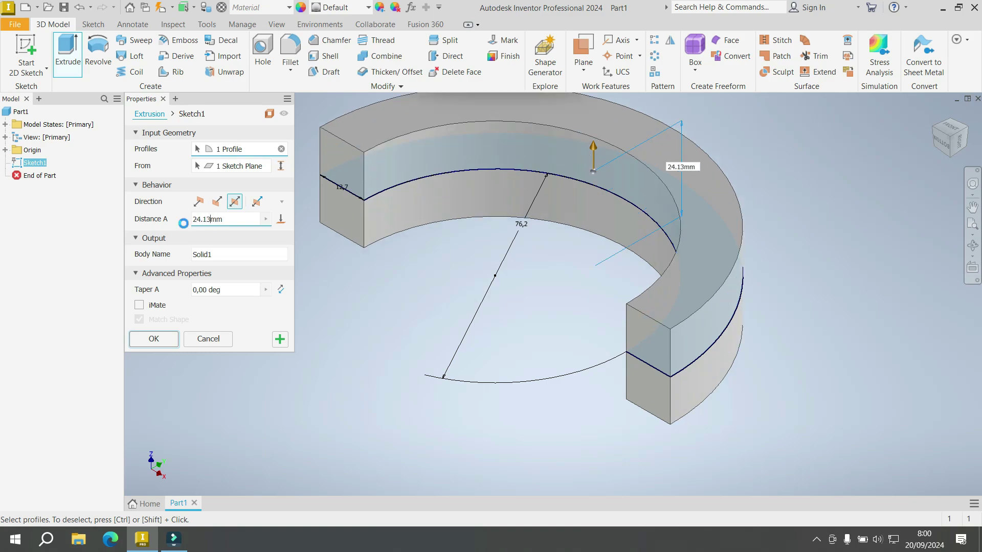
key(Return)
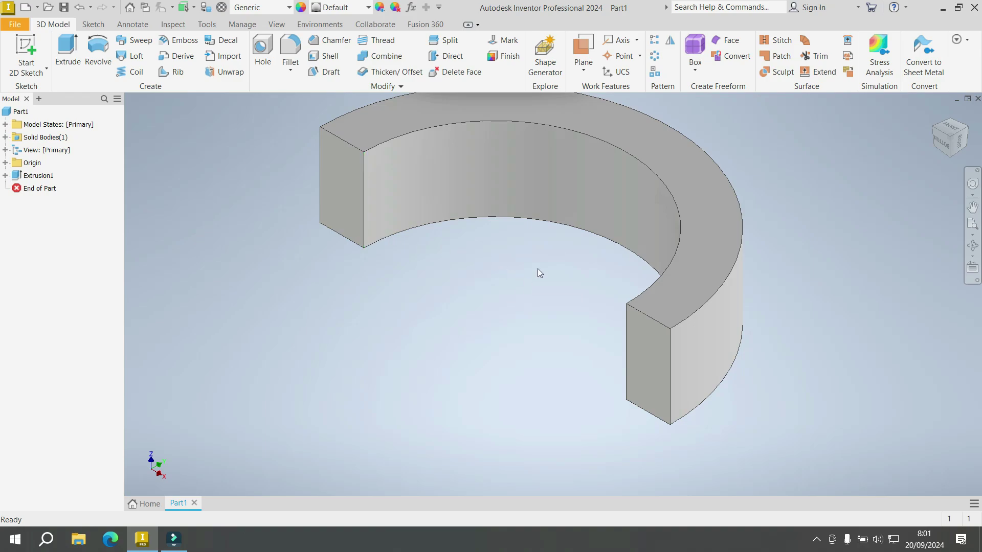
Step: Set the part's appearance to Semi-Polished from the Inventor Material Library
scroll(593, 145, down, 3)
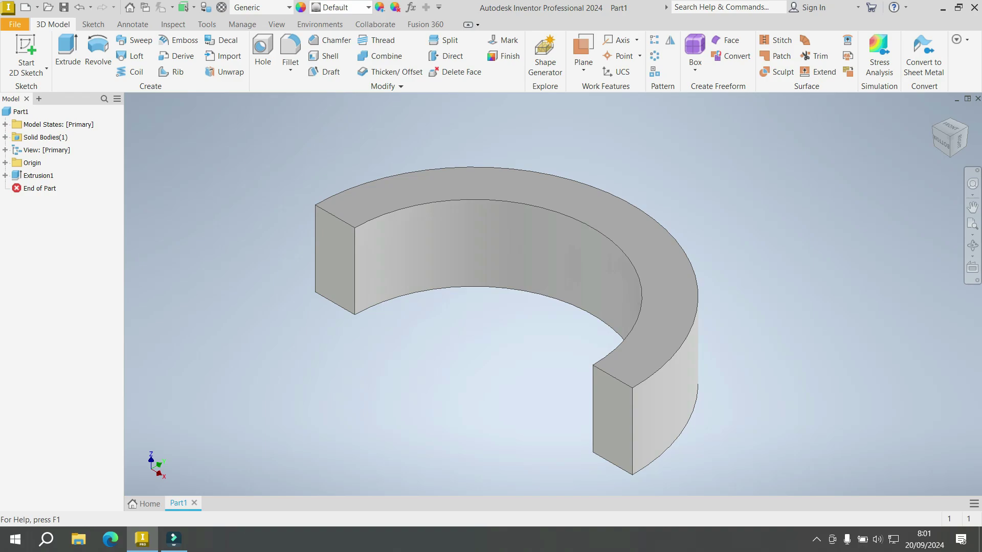
click(345, 8)
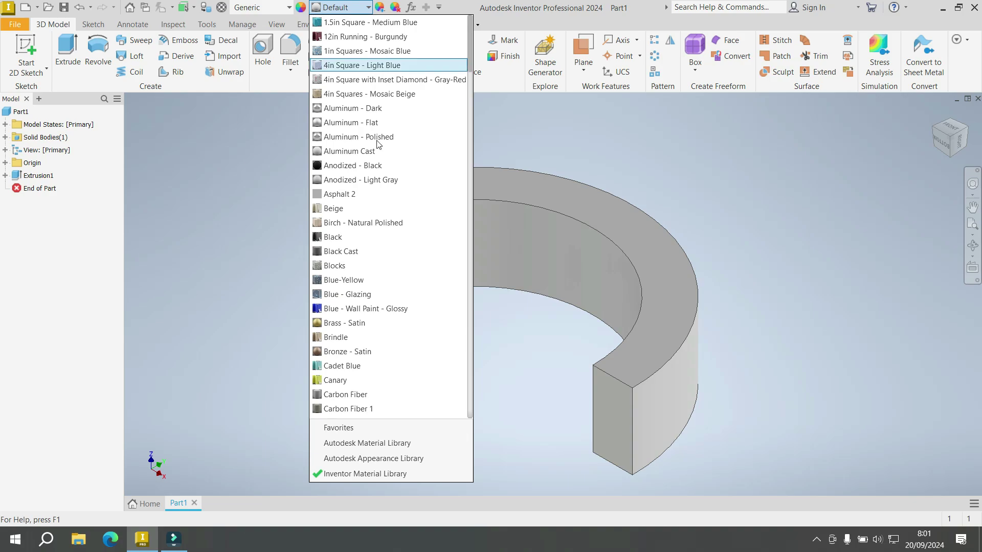
scroll(378, 190, down, 10)
scroll(379, 189, down, 18)
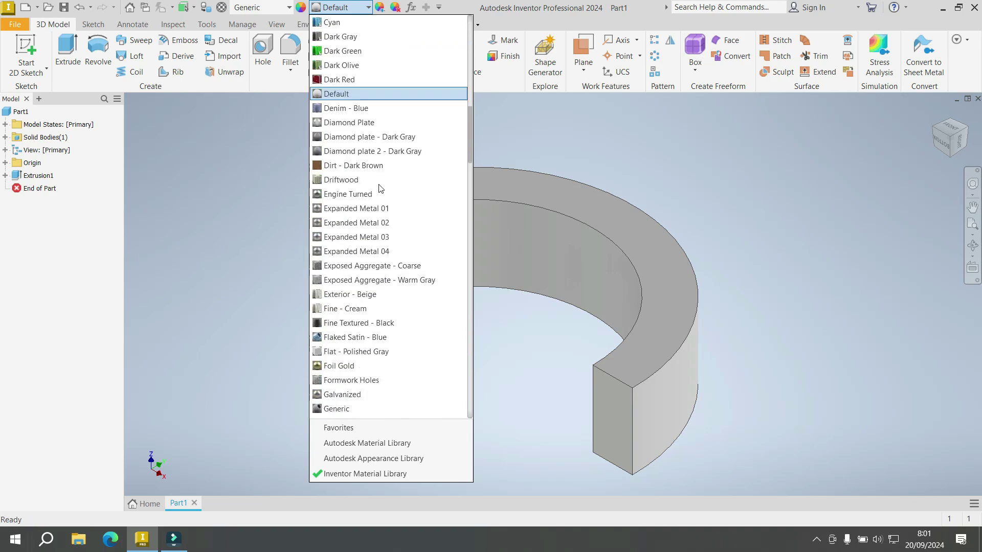
scroll(384, 198, down, 9)
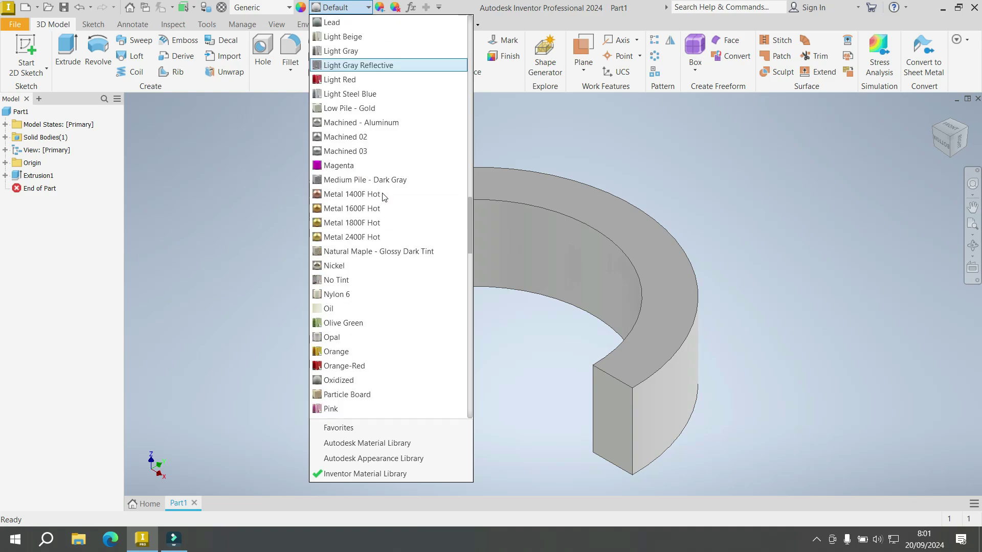
scroll(385, 202, down, 1)
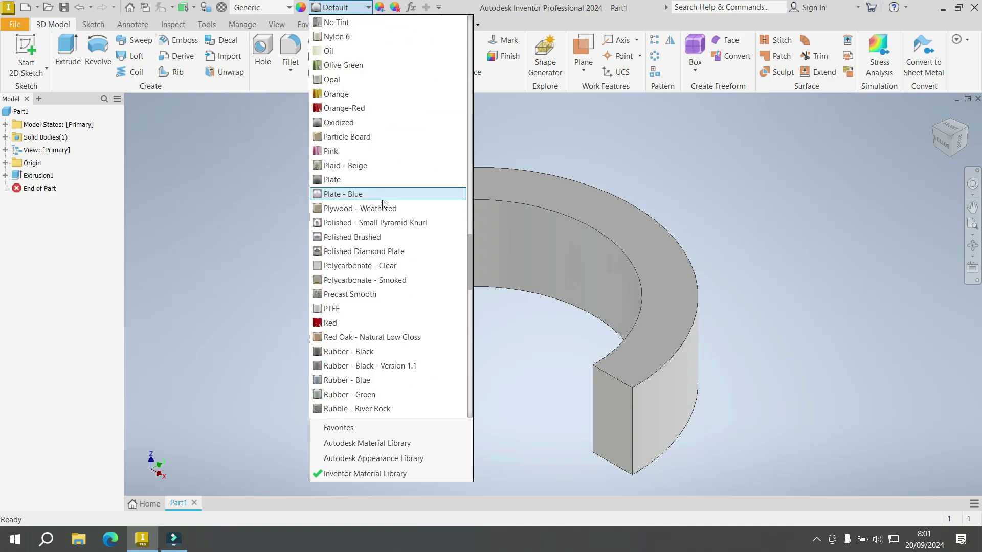
scroll(384, 204, down, 4)
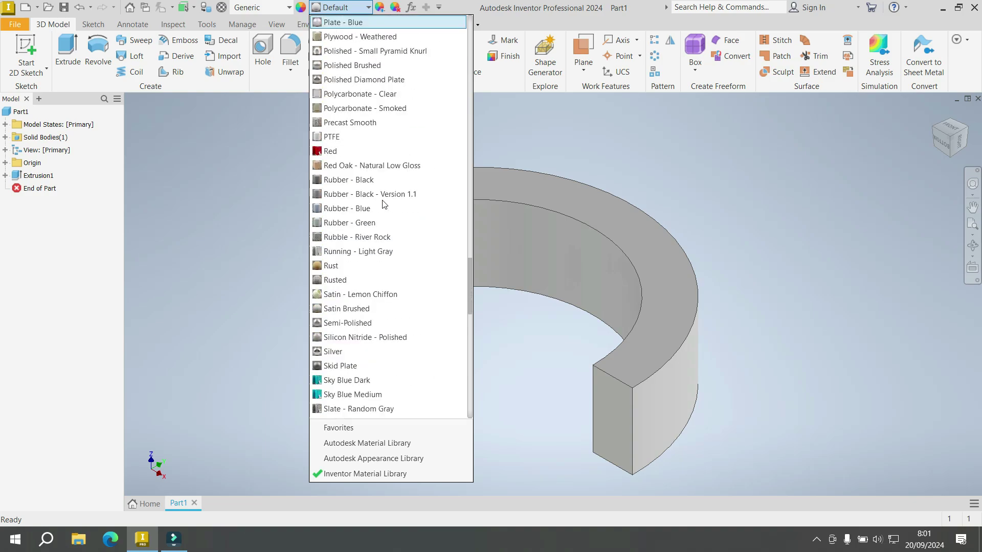
scroll(384, 204, down, 1)
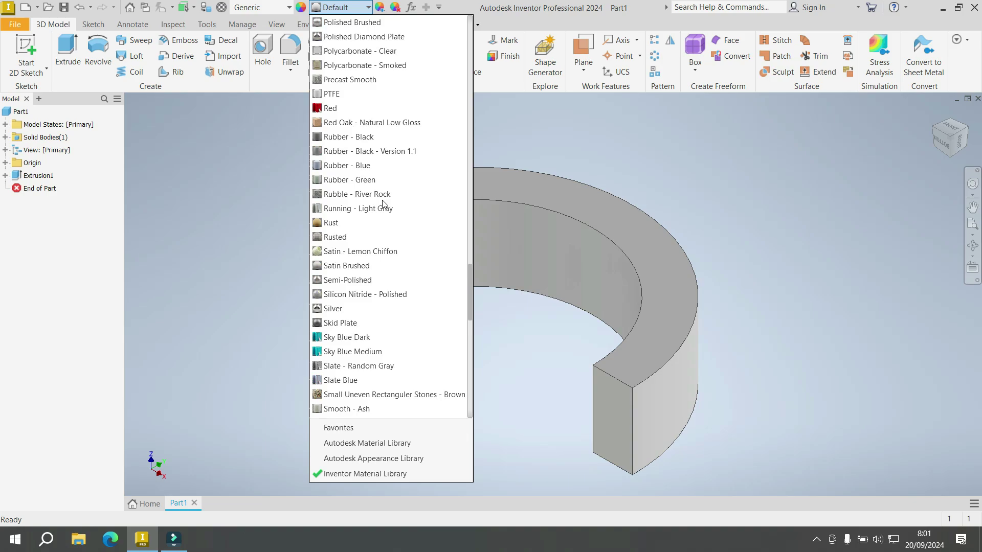
scroll(382, 203, down, 1)
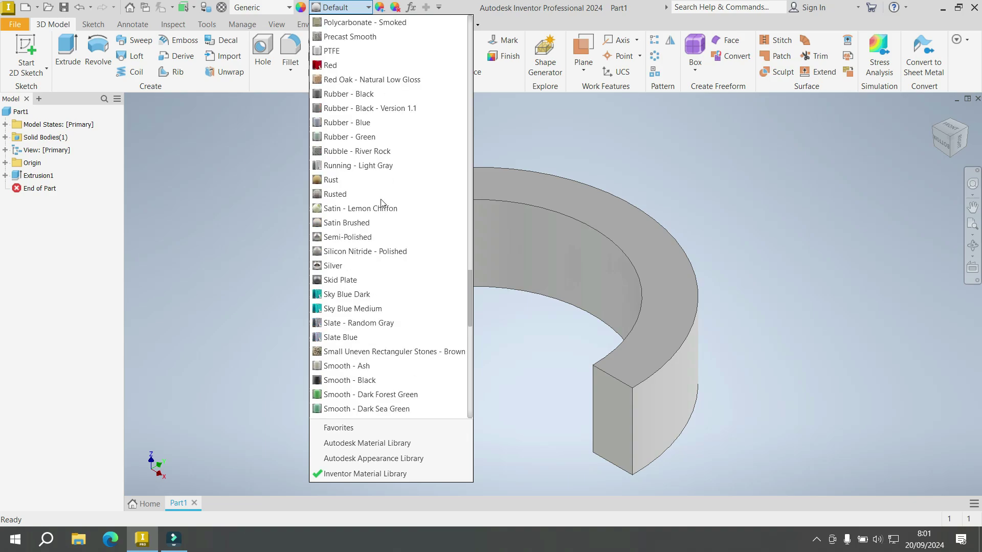
click(342, 243)
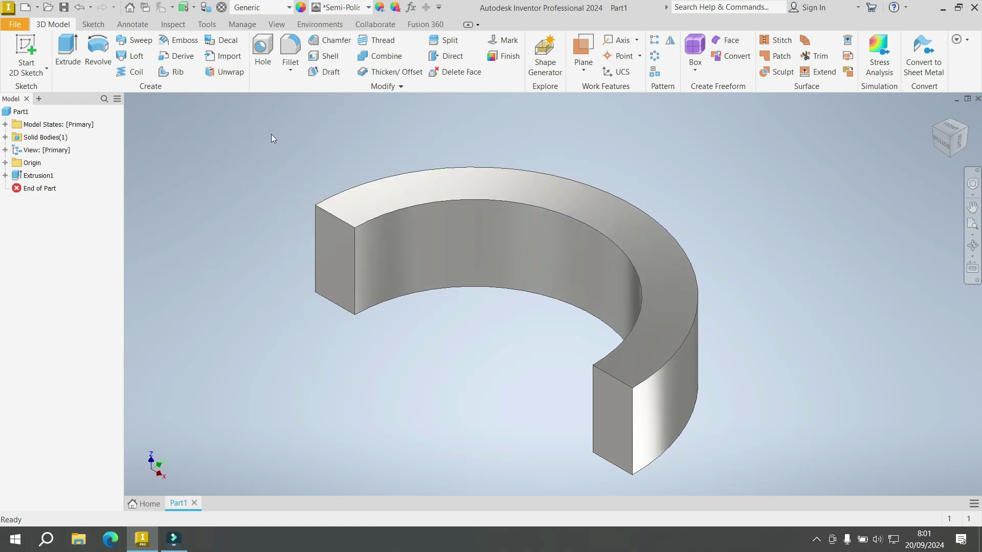
Step: Switch the view's lighting style from the default to Two Lights
click(276, 24)
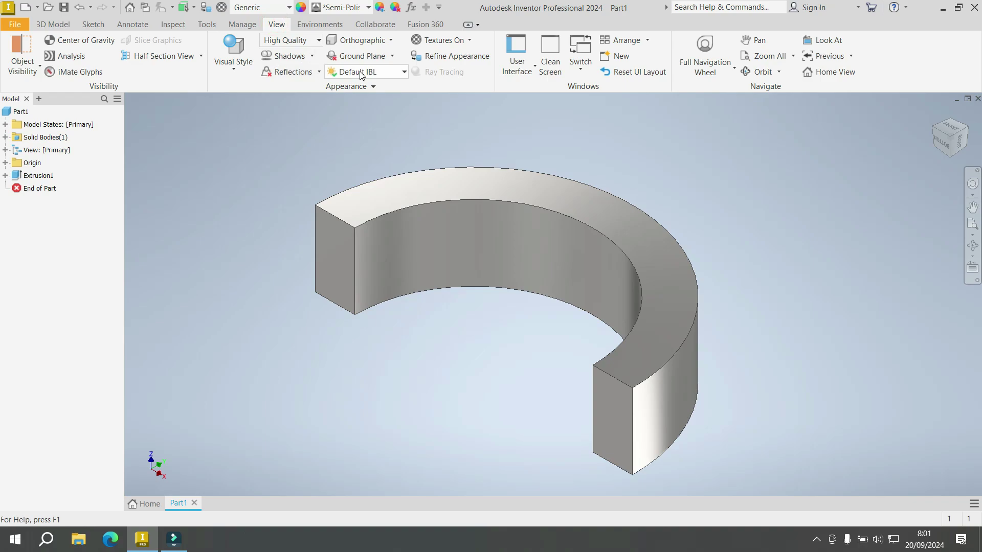
click(362, 74)
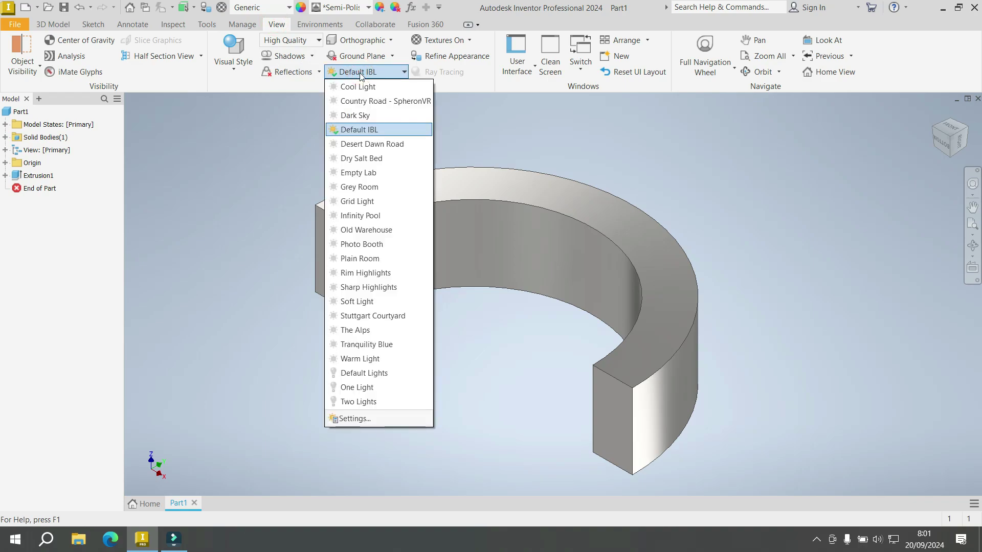
click(378, 400)
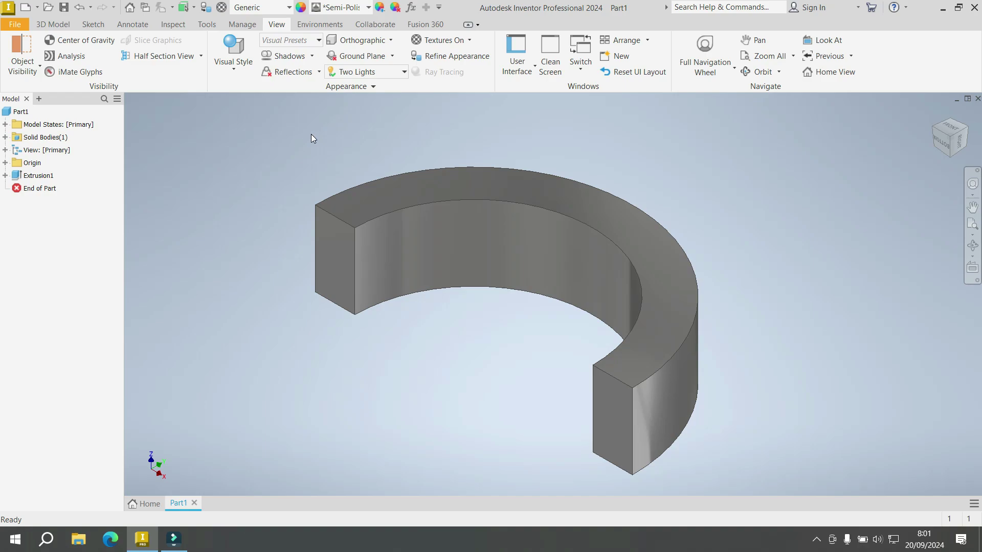
Step: Edit the Two Lights lighting style: turn on Light3, set the brightness of all lights to 78, and save the style
click(350, 72)
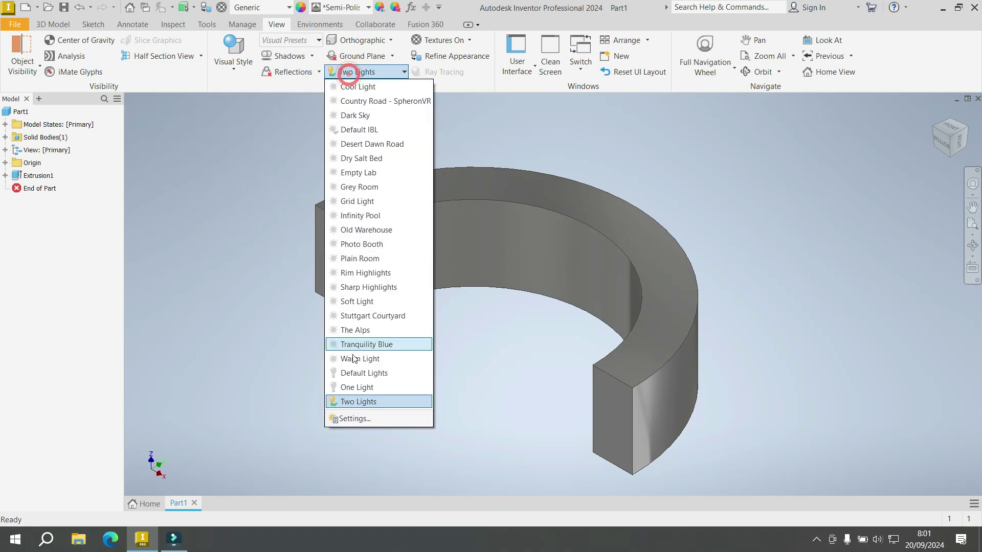
click(357, 415)
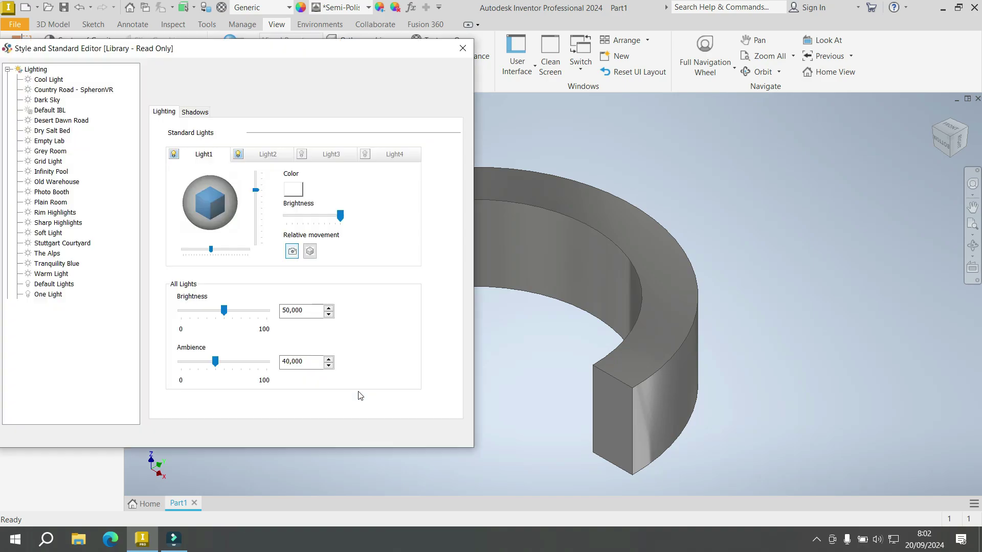
click(304, 155)
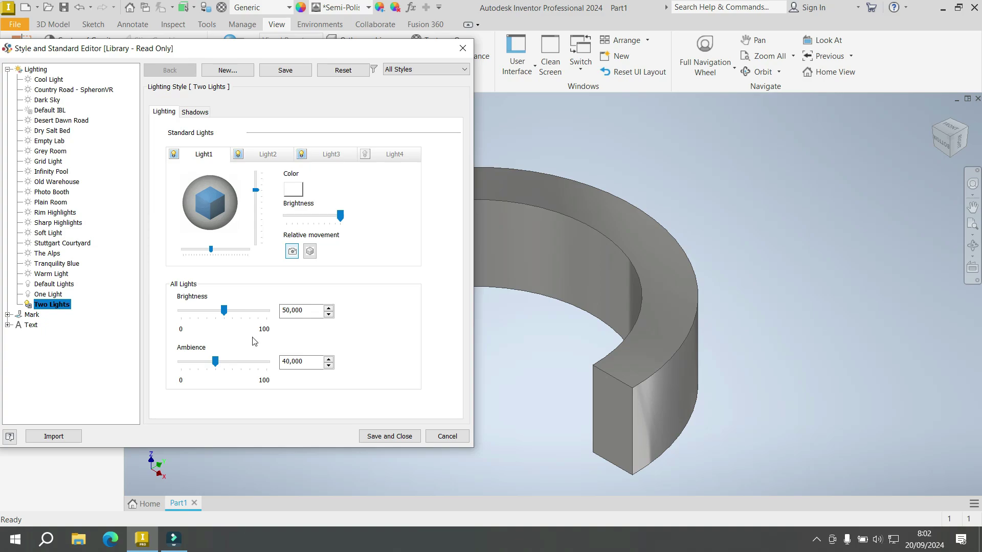
drag(226, 312, 249, 315)
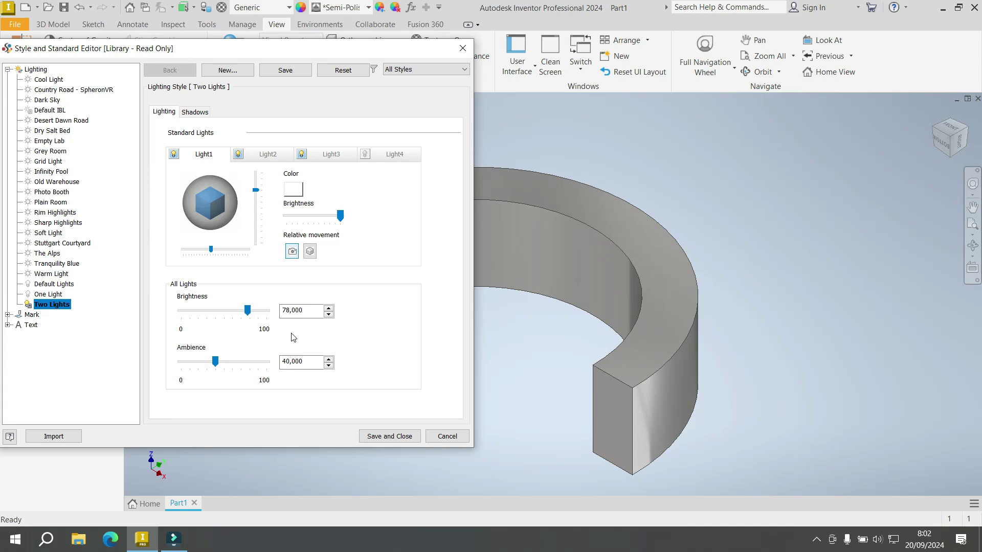
click(377, 436)
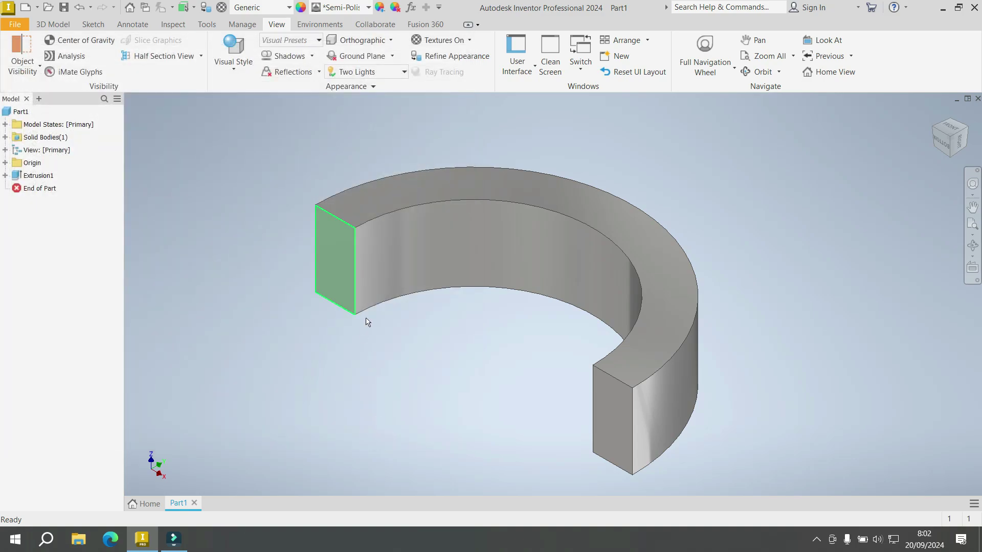
mouse_move(367, 321)
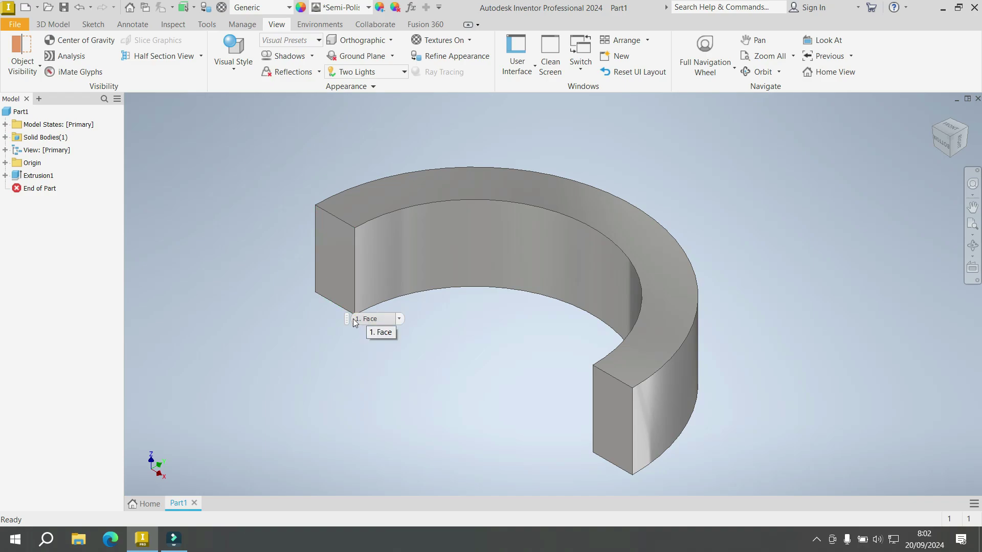
Step: Begin saving the part, reuse the name Part1_Piston Rod as a base, and choose the PART 2 folder inside V6 ENGINE
click(65, 8)
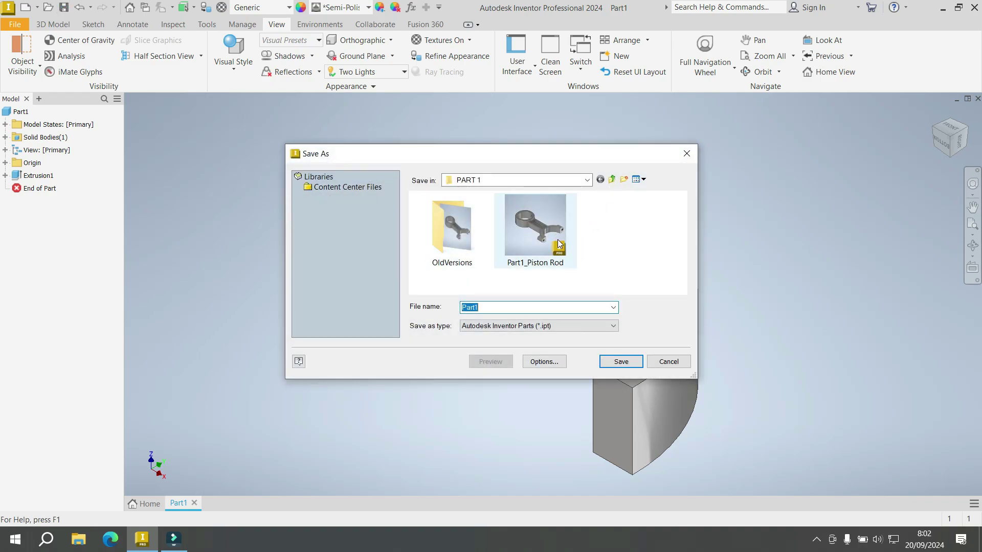
click(558, 243)
click(613, 180)
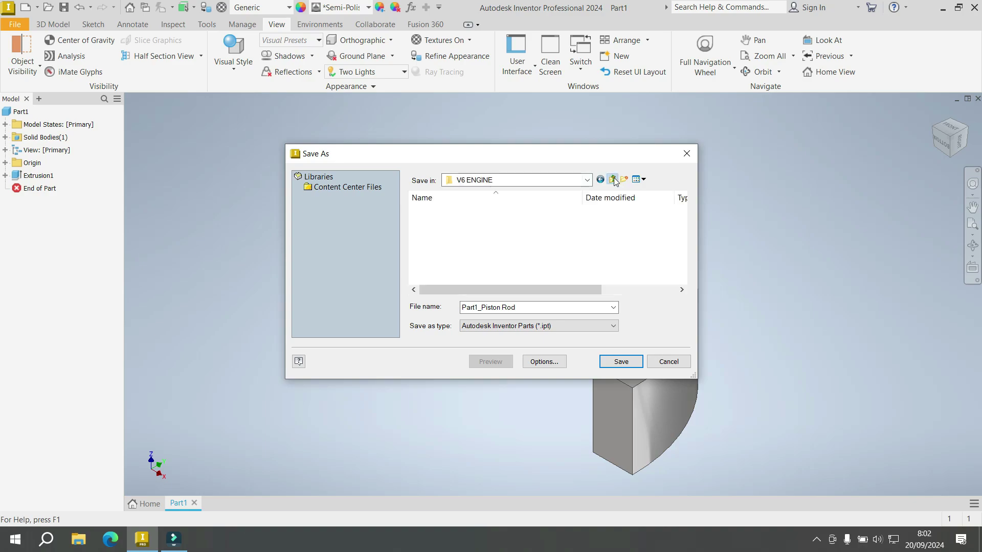
double_click(432, 221)
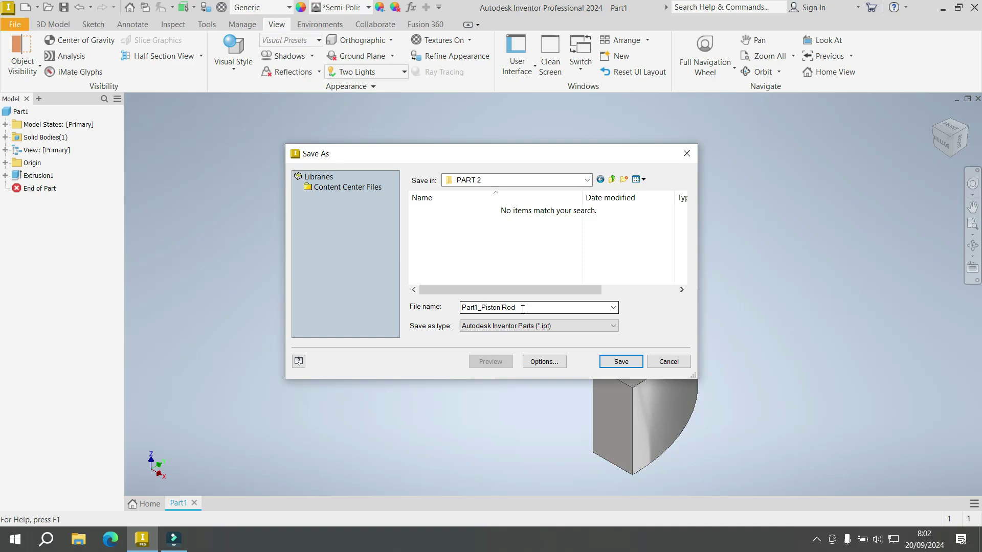
Step: Change the file name to Part2_Piston Rod Cap and save the part as an Inventor part file
double_click(492, 308)
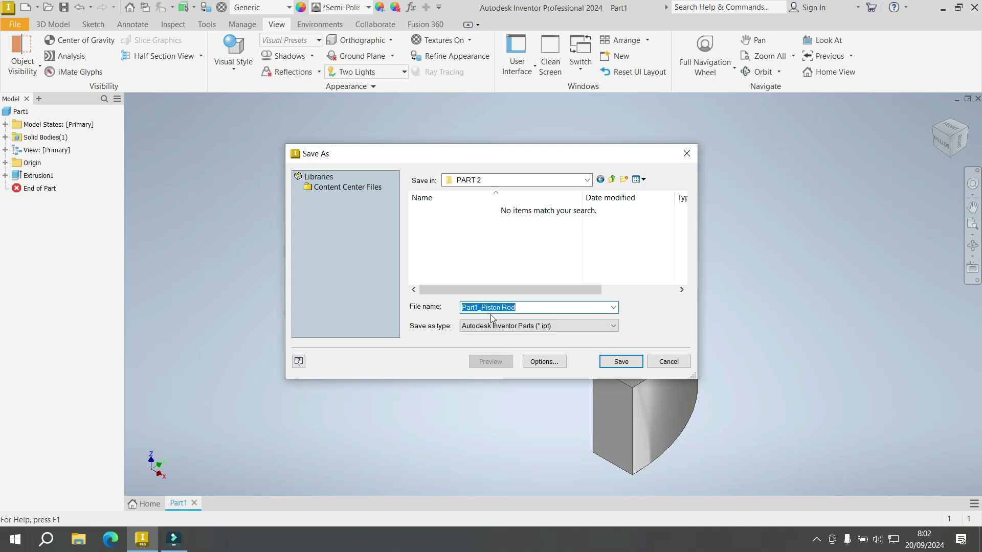
click(478, 308)
key(BackSpace)
text(2)
click(527, 310)
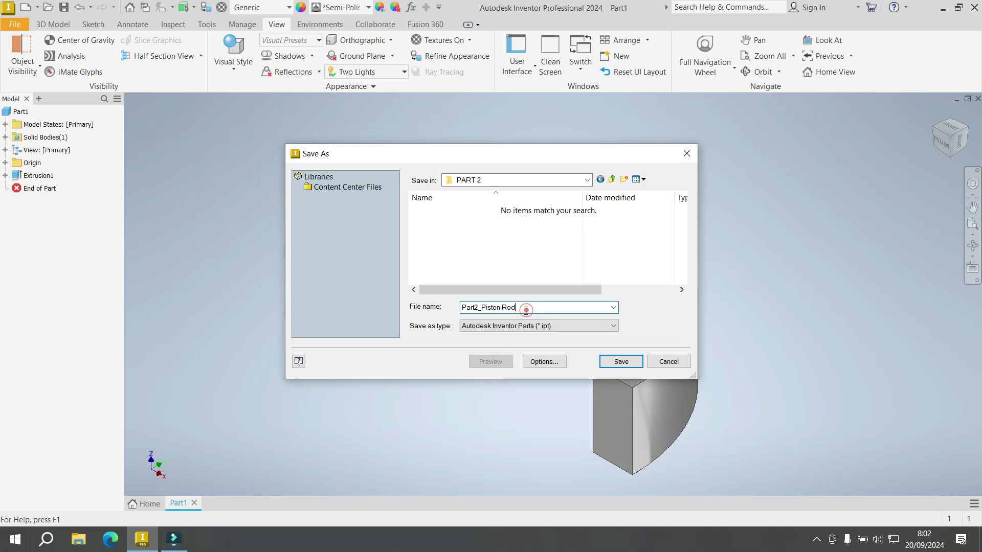
text(C)
text(Cap)
click(621, 362)
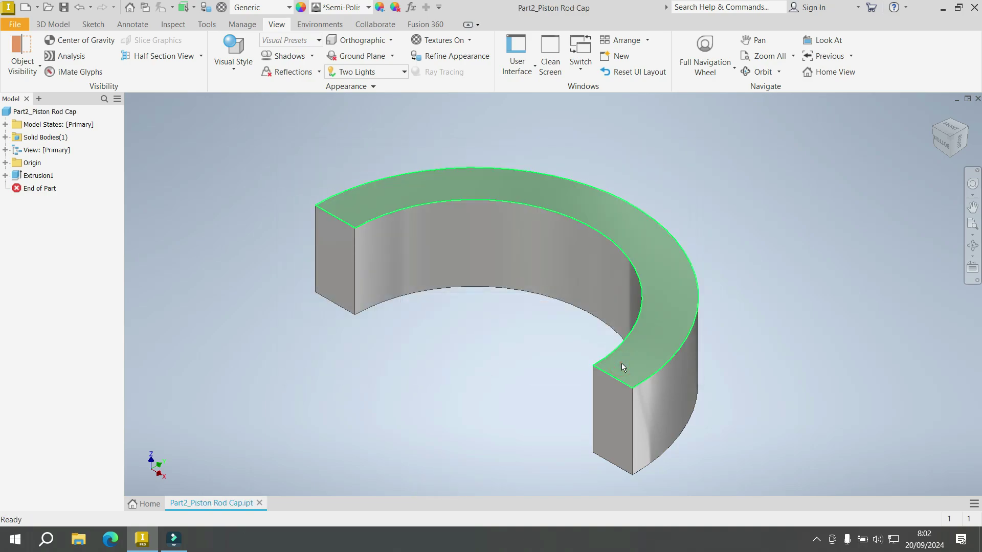
Step: Start a sketch on the half-ring's positive-X end face and project that face's edges into it
click(620, 413)
key(End)
click(694, 409)
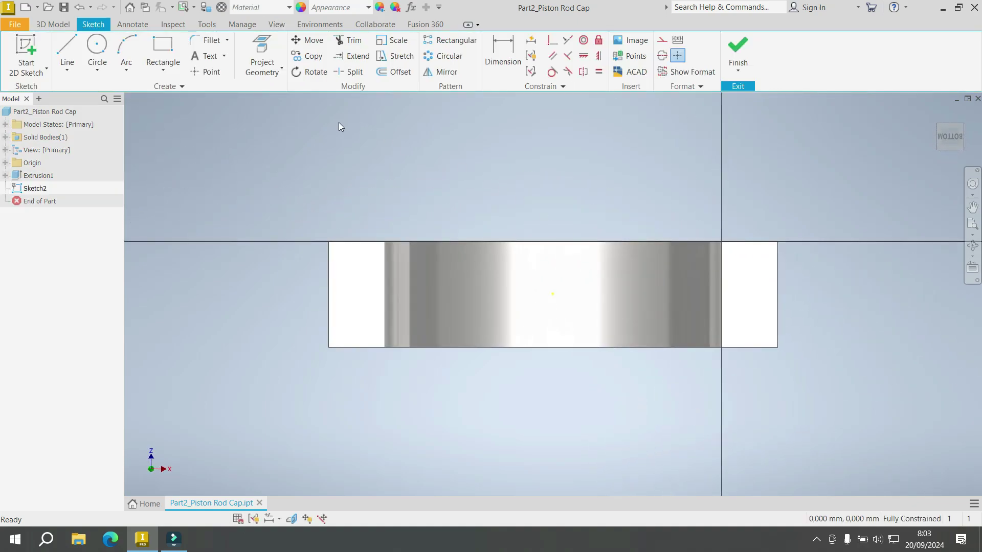
click(961, 128)
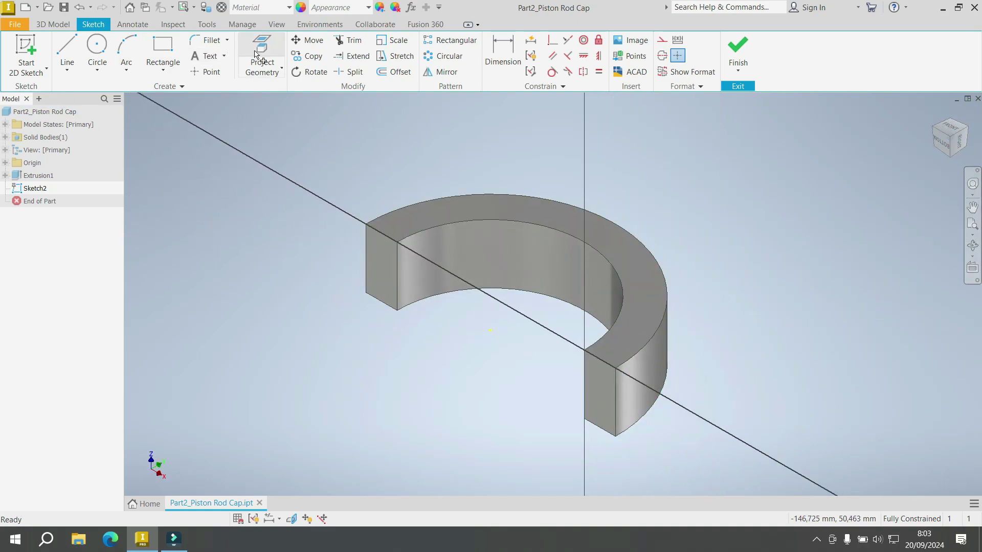
click(257, 55)
scroll(601, 388, up, 2)
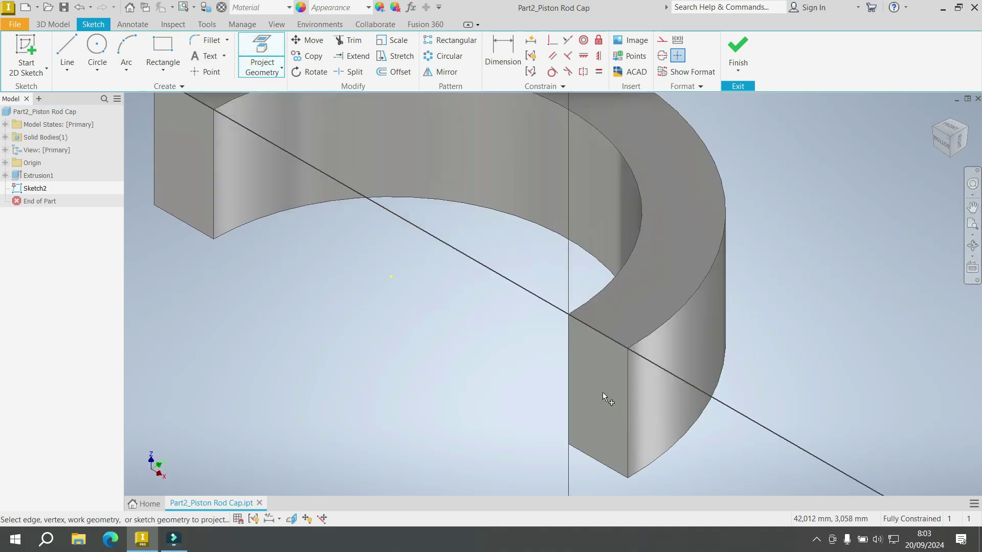
click(608, 383)
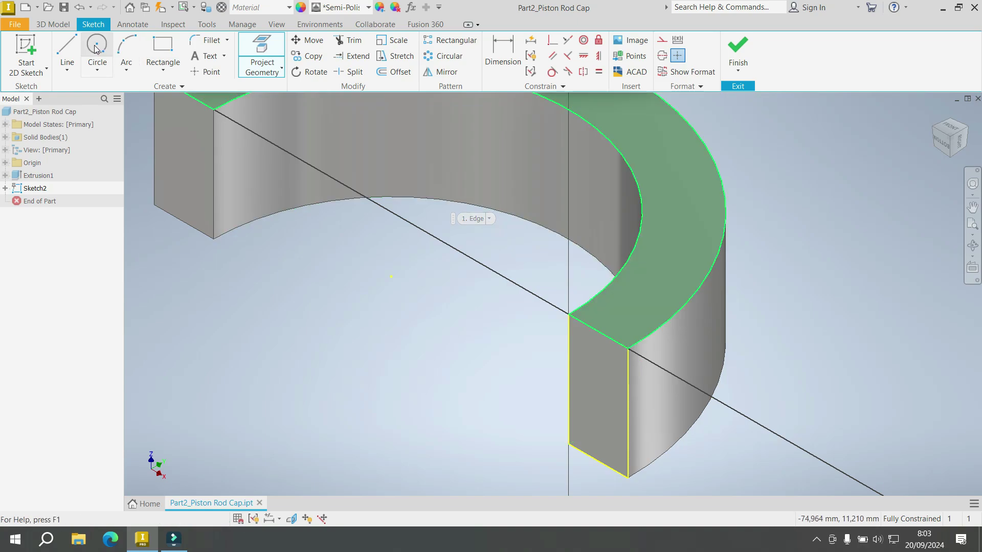
Step: Draw a 19.05 mm diameter circle centred on the midpoint of the end face's outer vertical edge and finish the sketch
key(c)
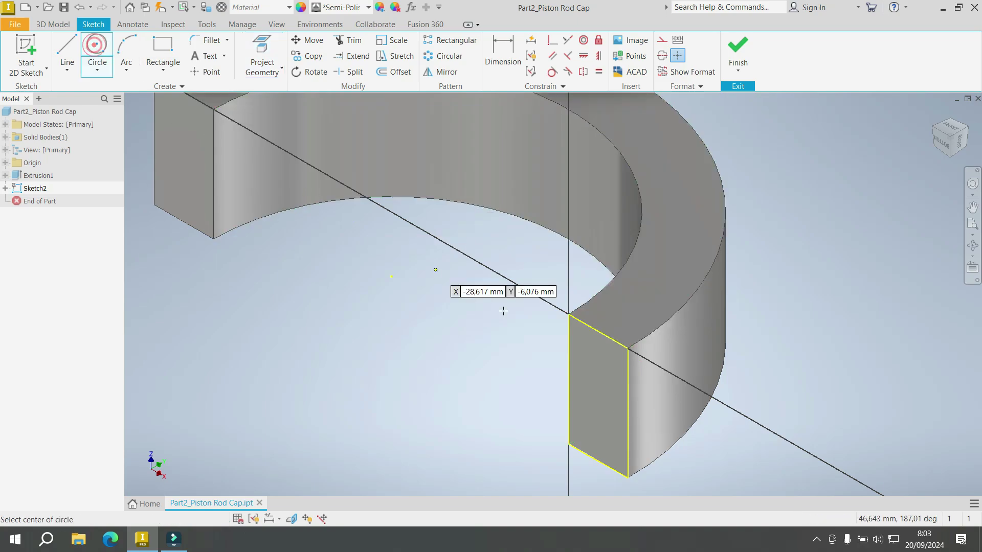
click(628, 412)
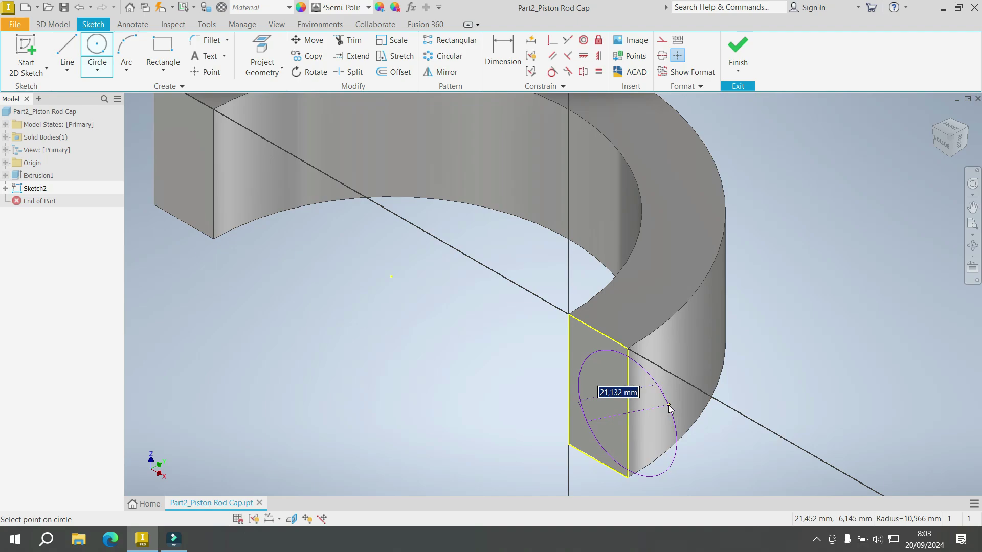
text(19.)
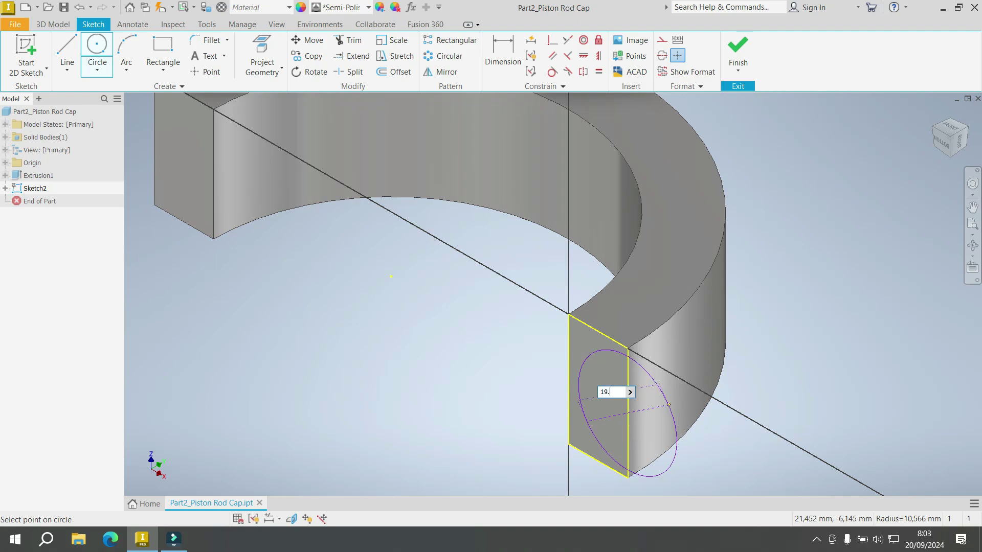
text(05)
key(Return)
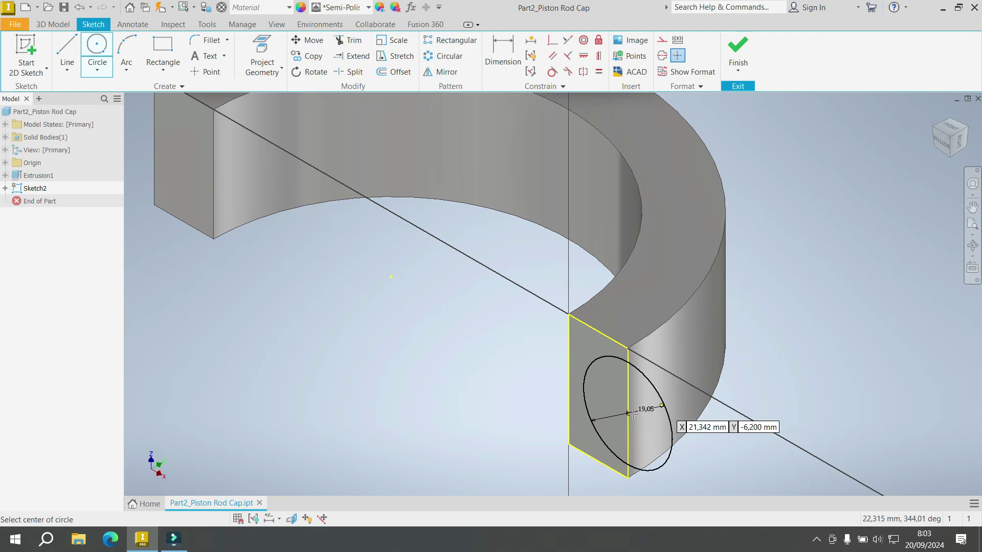
click(738, 49)
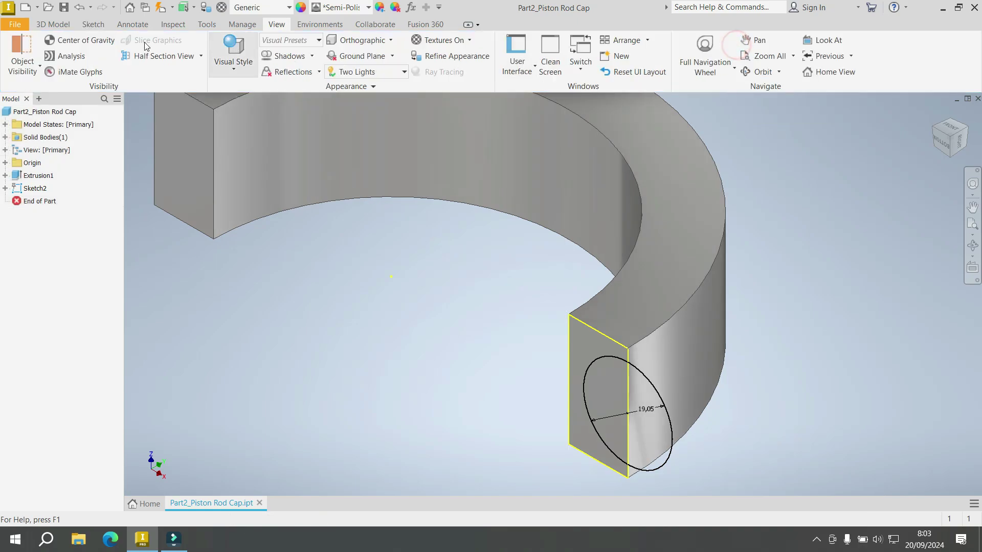
Step: Extrude both halves of the 19.05 mm circle 15.25 mm in the flipped direction, joined to the half-ring
click(53, 24)
click(68, 46)
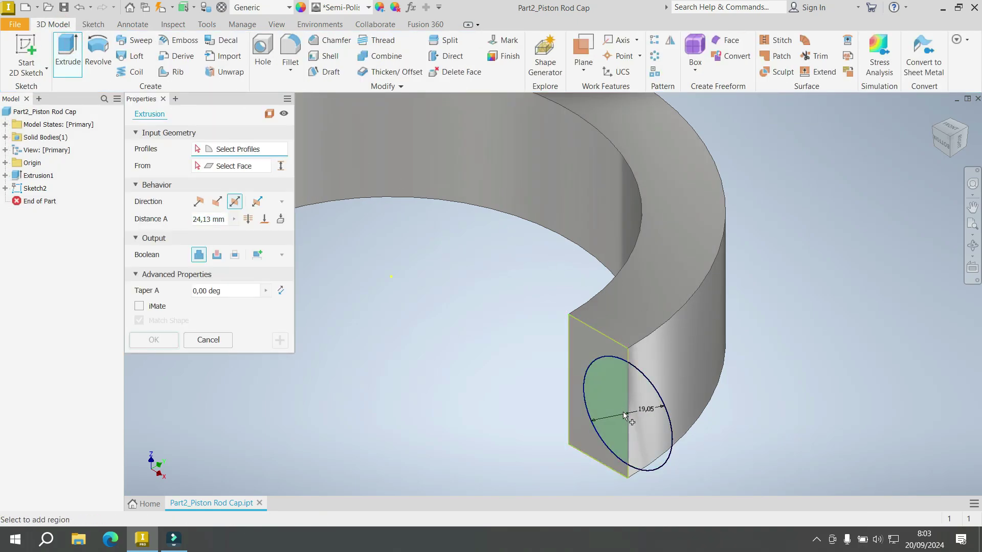
click(634, 367)
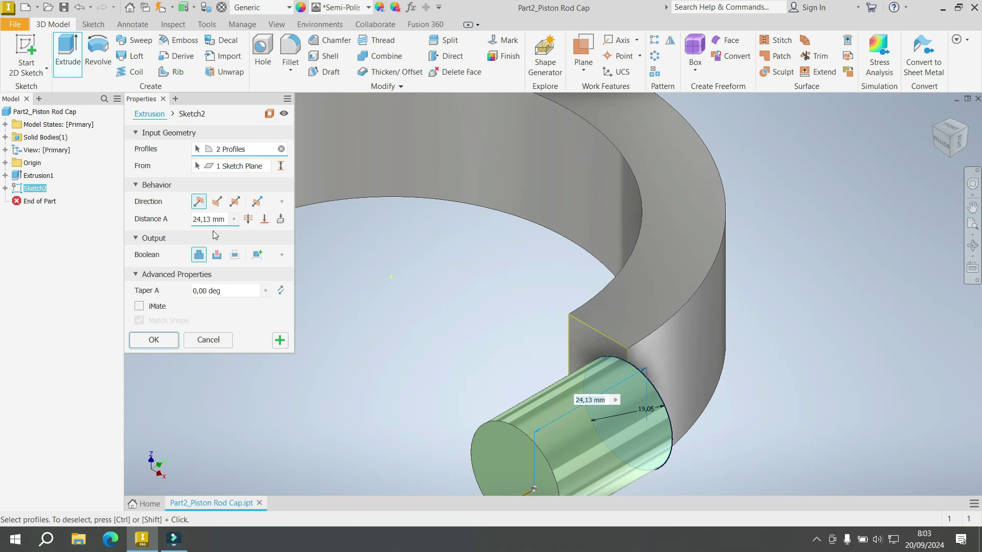
click(216, 256)
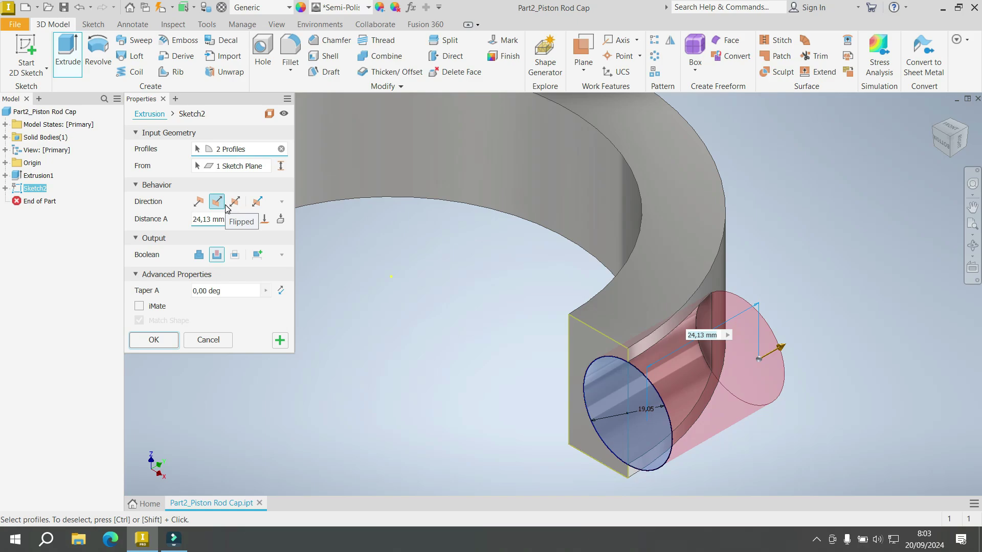
click(200, 256)
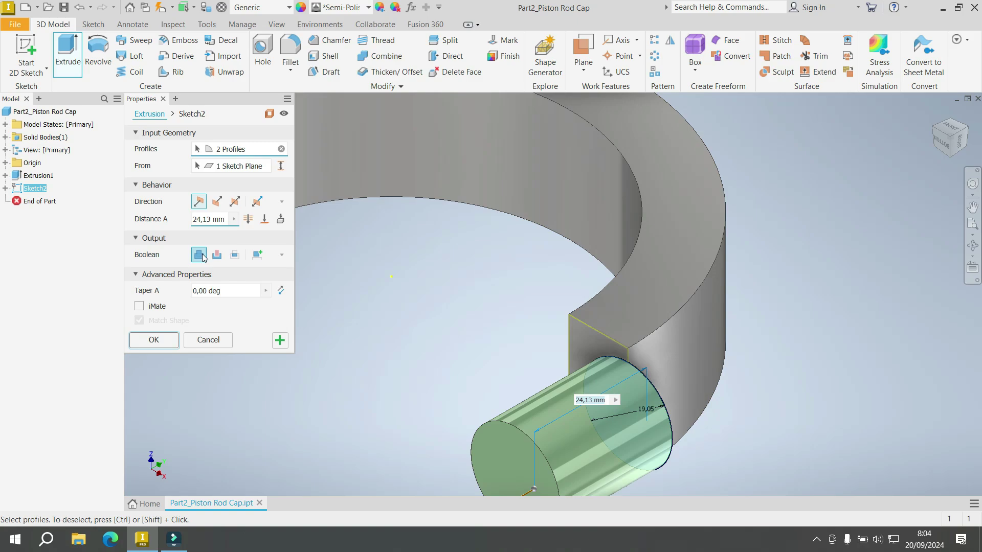
click(217, 201)
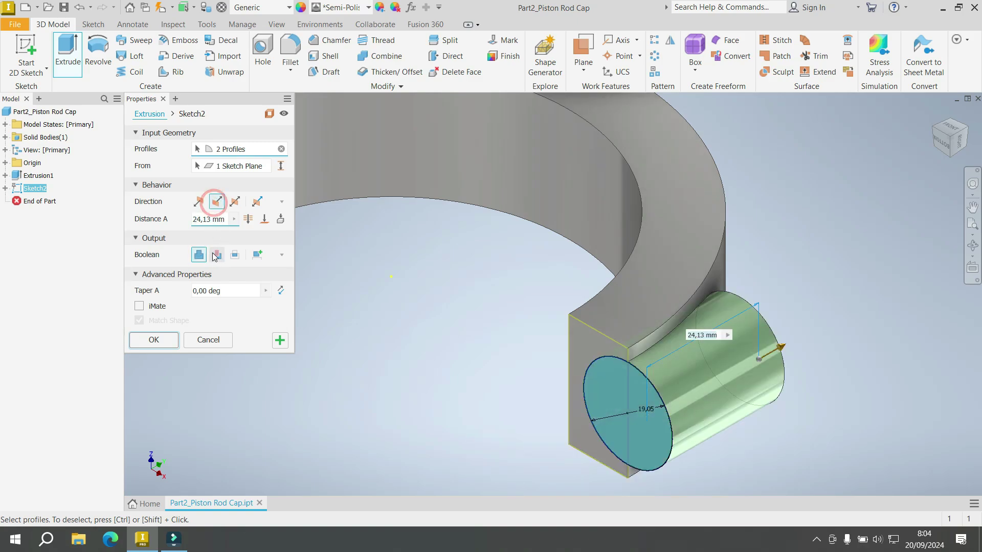
click(208, 221)
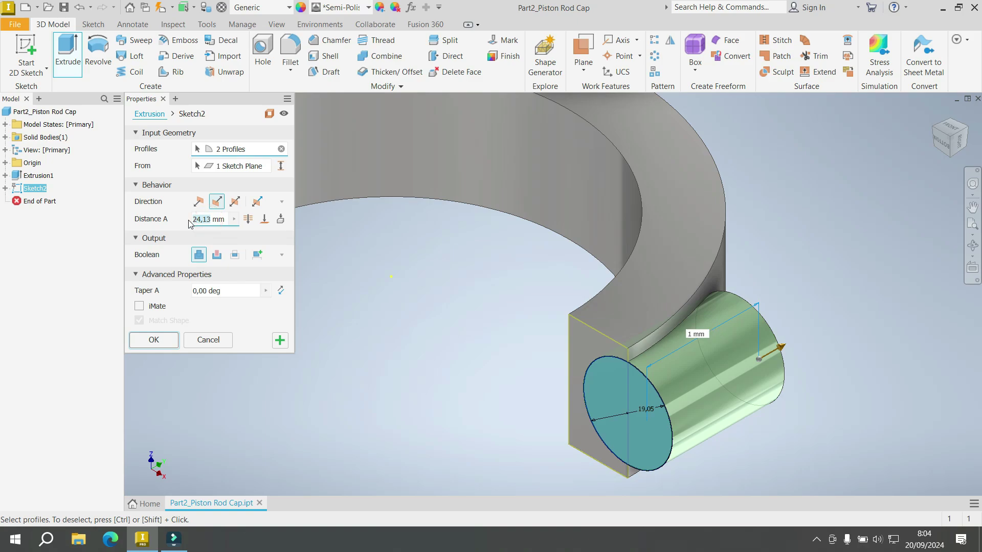
text(15.)
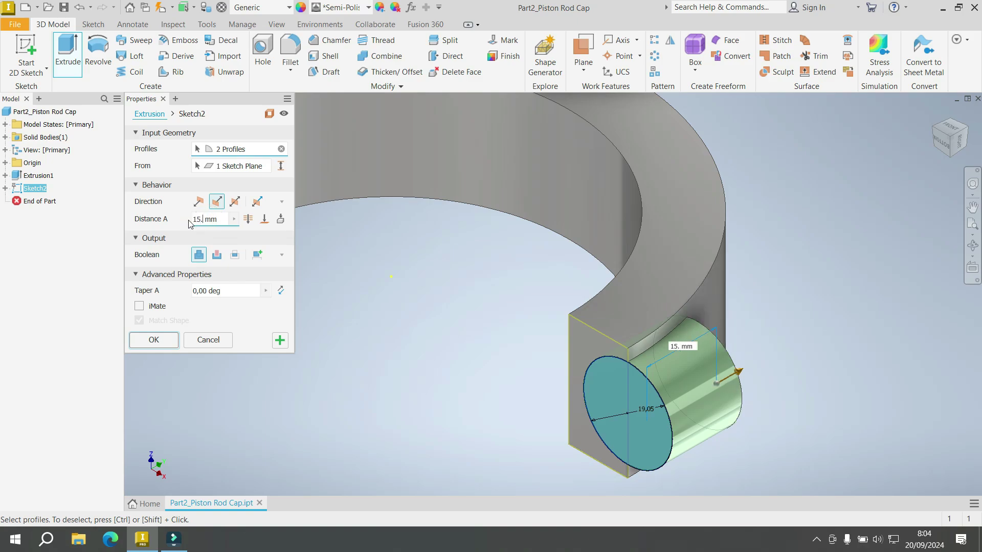
text(25)
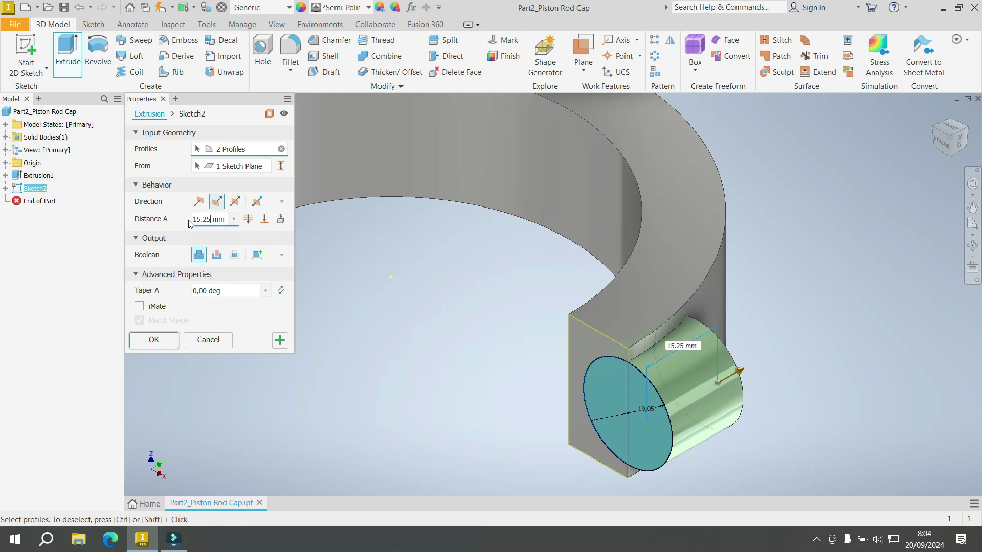
click(145, 339)
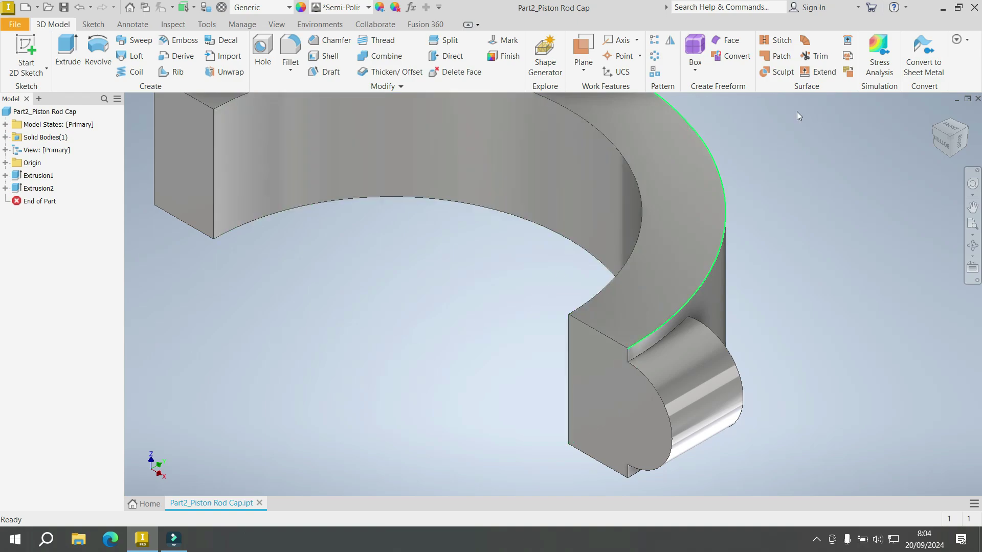
Step: Start a sketch on the flat far end face of the half-ring's cylindrical boss
click(968, 133)
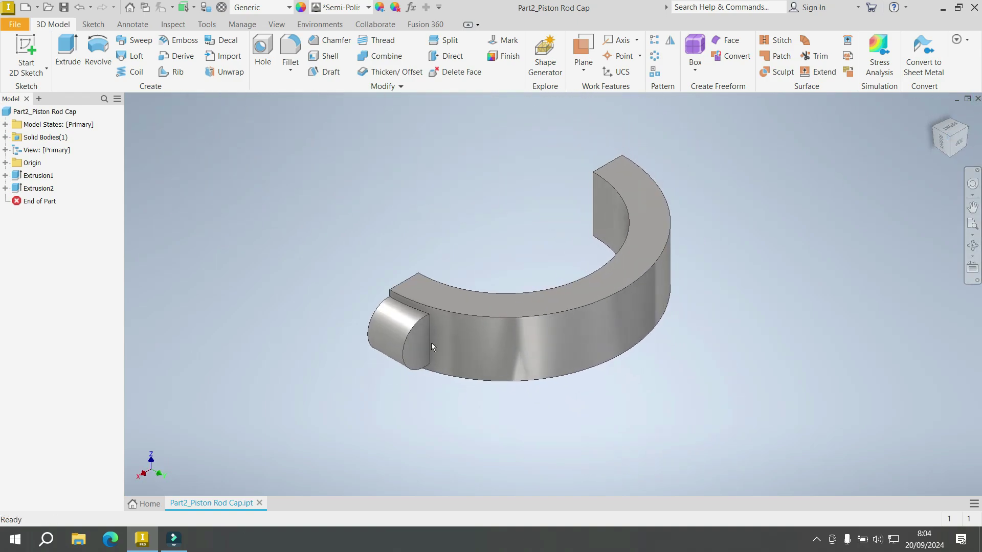
scroll(420, 350, up, 5)
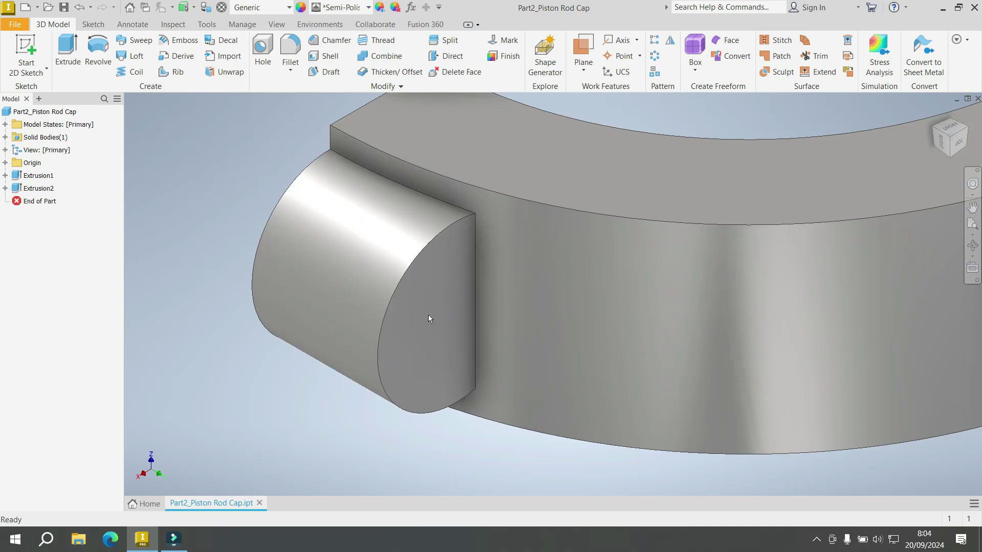
click(442, 321)
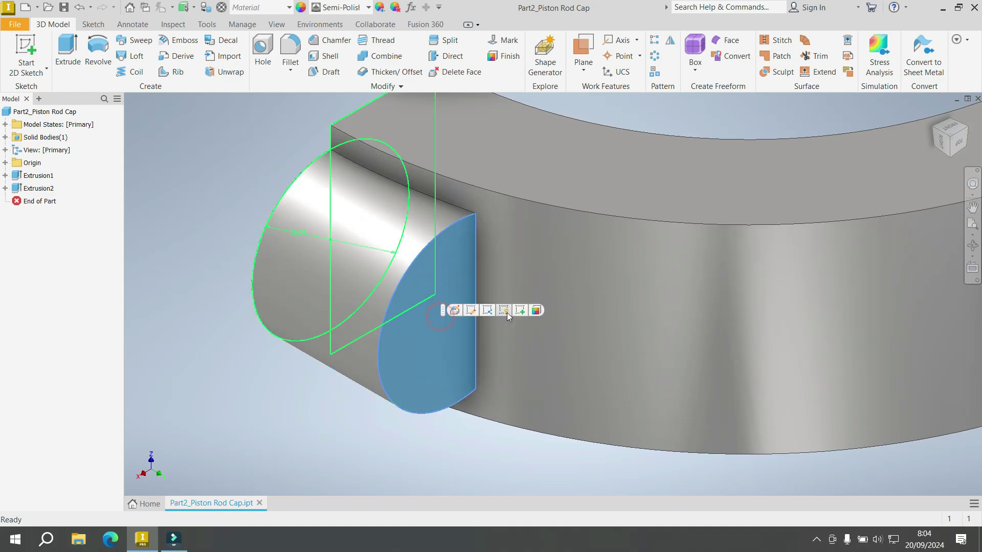
click(520, 310)
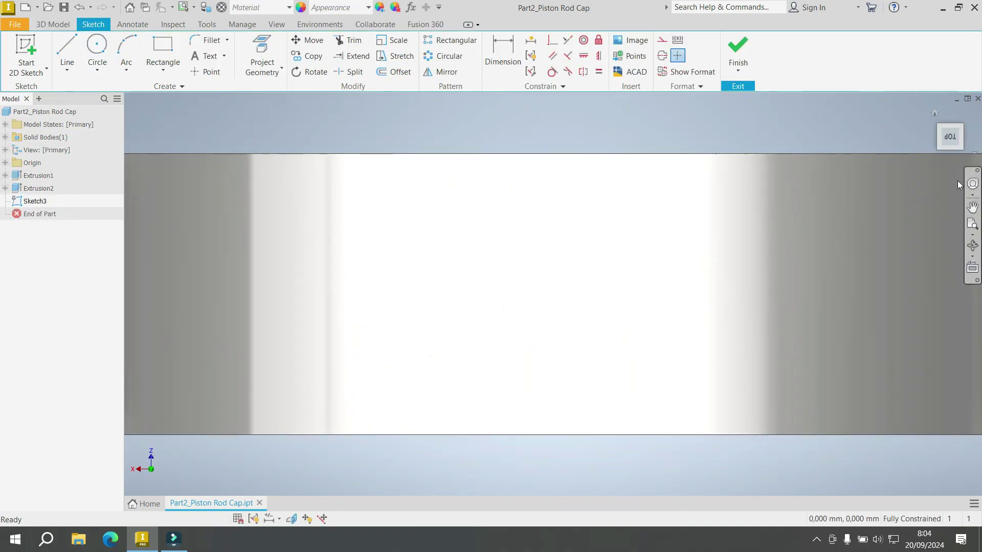
click(939, 125)
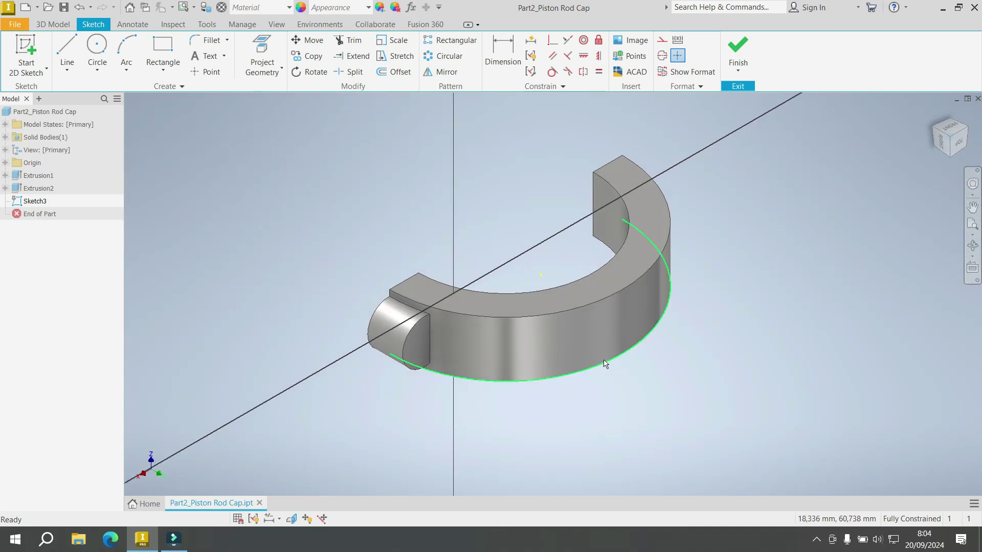
scroll(474, 384, down, 2)
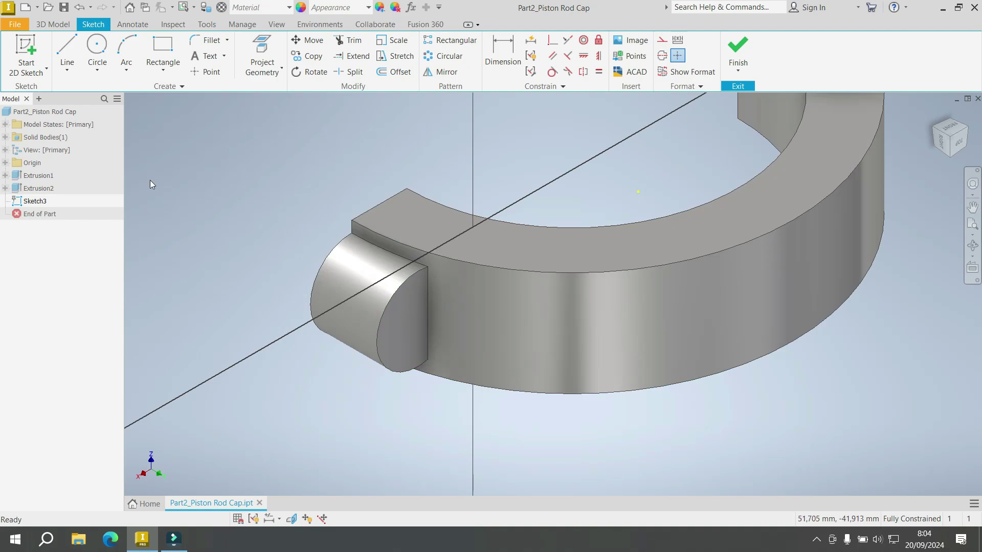
Step: Make the boss extrusion's source sketch with the 19.05 mm circle visible
click(5, 189)
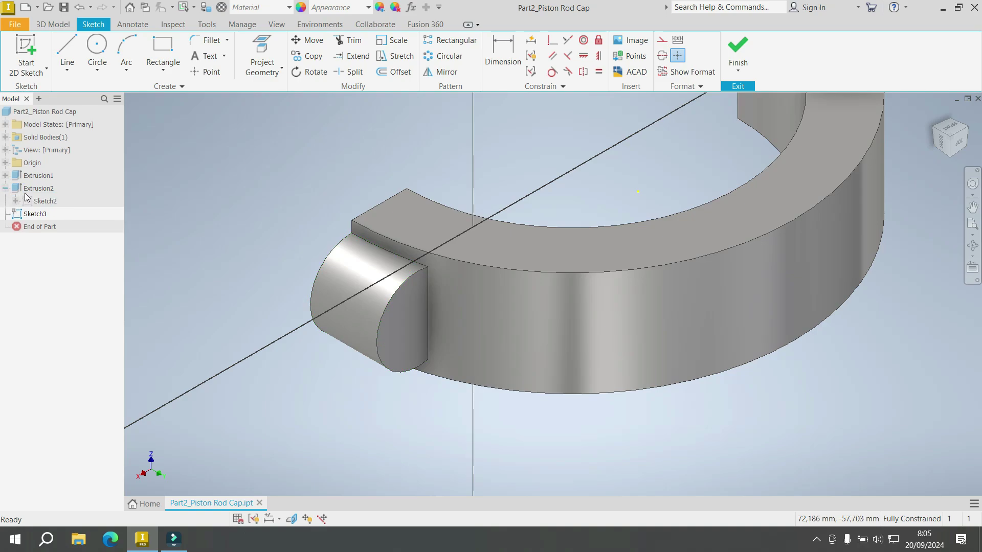
click(41, 202)
right_click(41, 203)
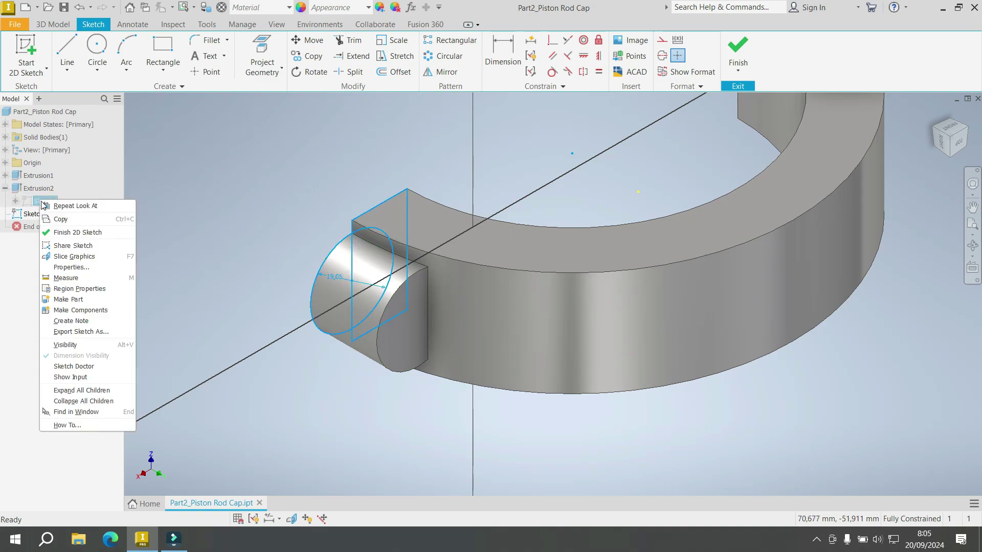
click(67, 342)
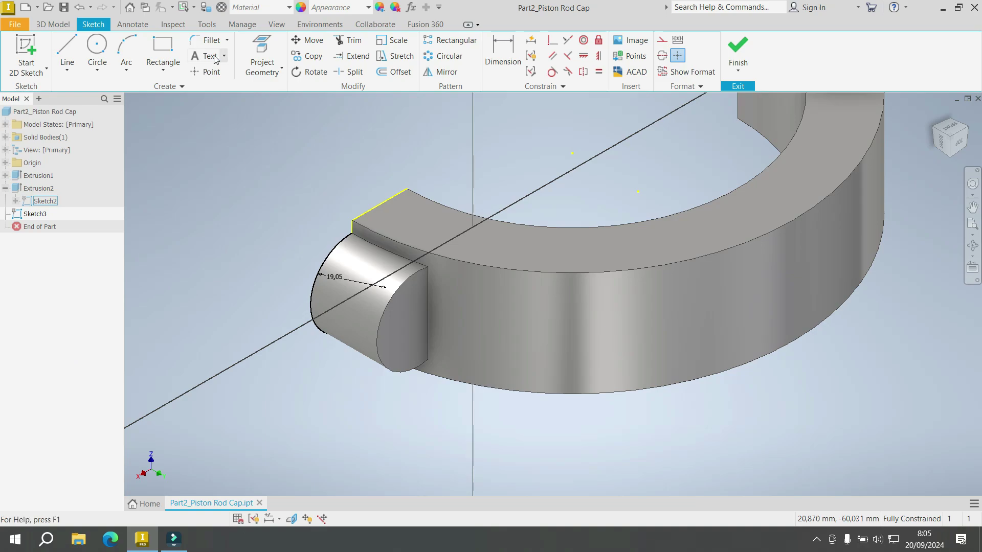
Step: Project the full 19.05 mm circle from the boss's source sketch into the current sketch
click(265, 52)
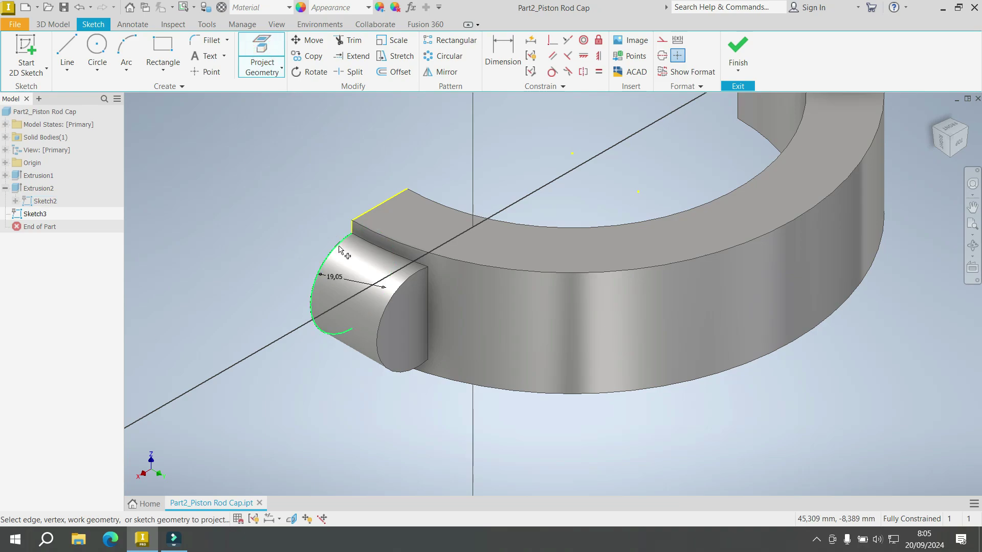
click(337, 243)
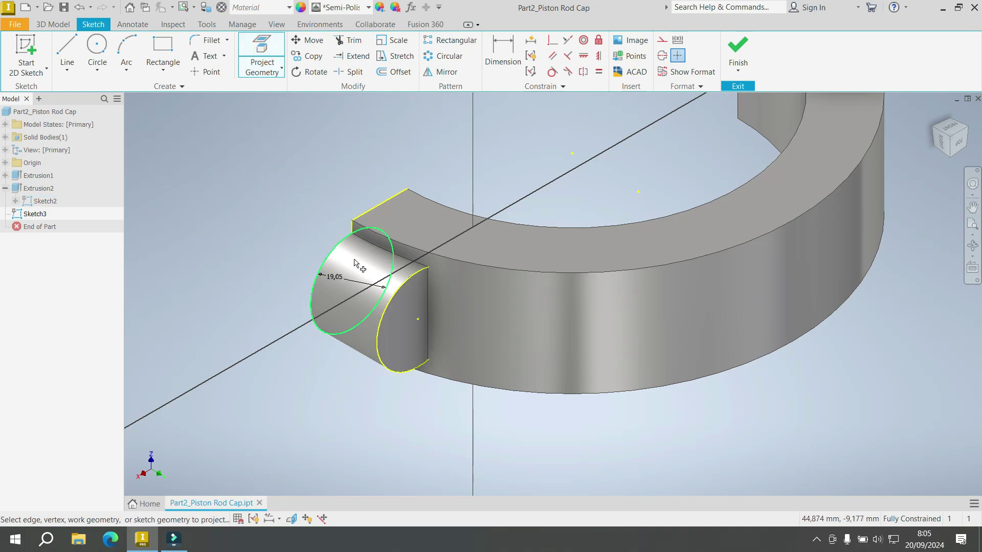
right_click(343, 185)
click(397, 166)
right_drag(396, 167, 349, 171)
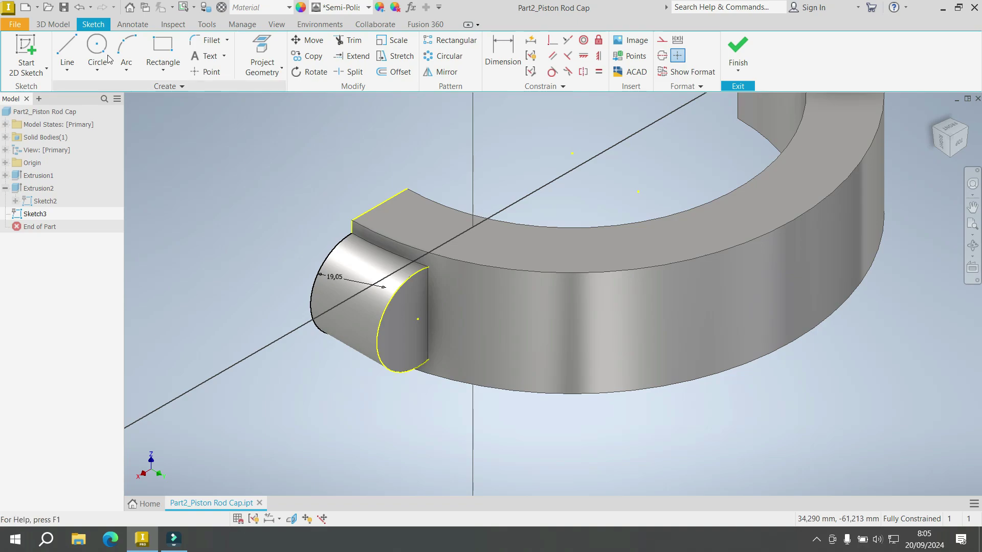
click(53, 25)
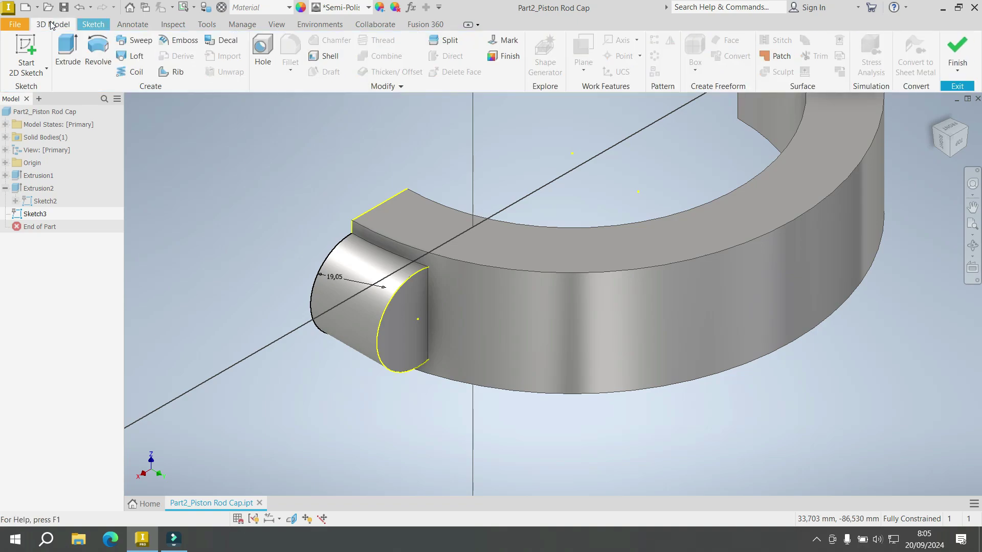
click(68, 51)
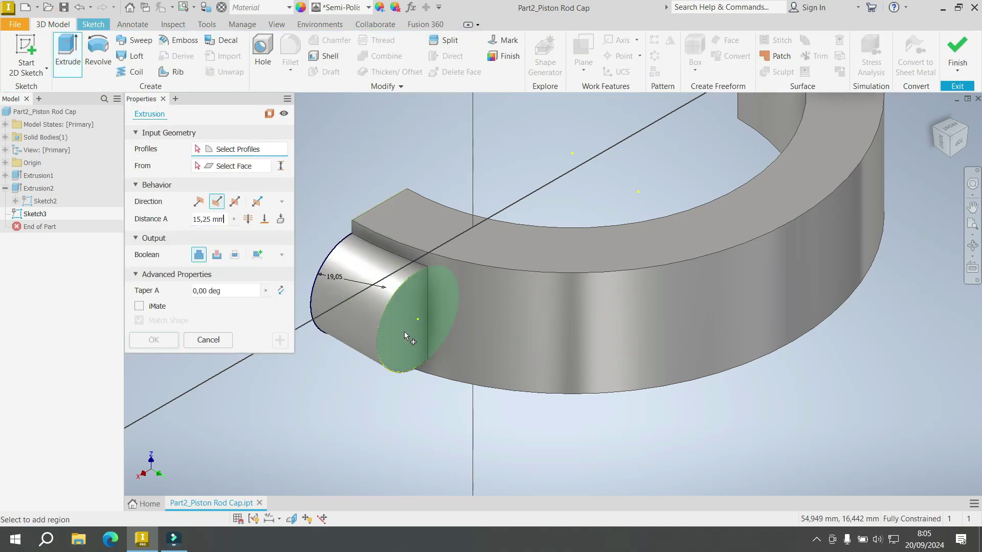
click(397, 296)
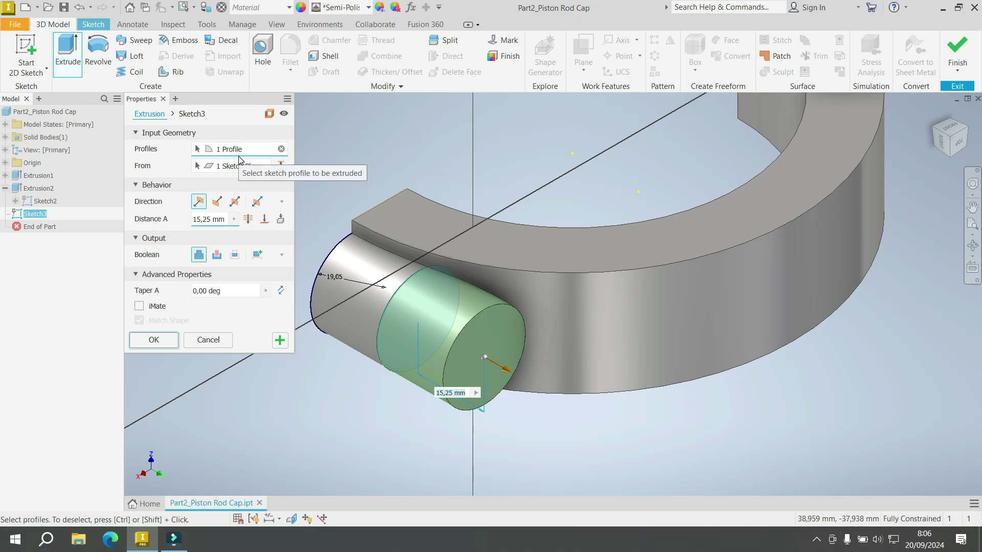
key(Escape)
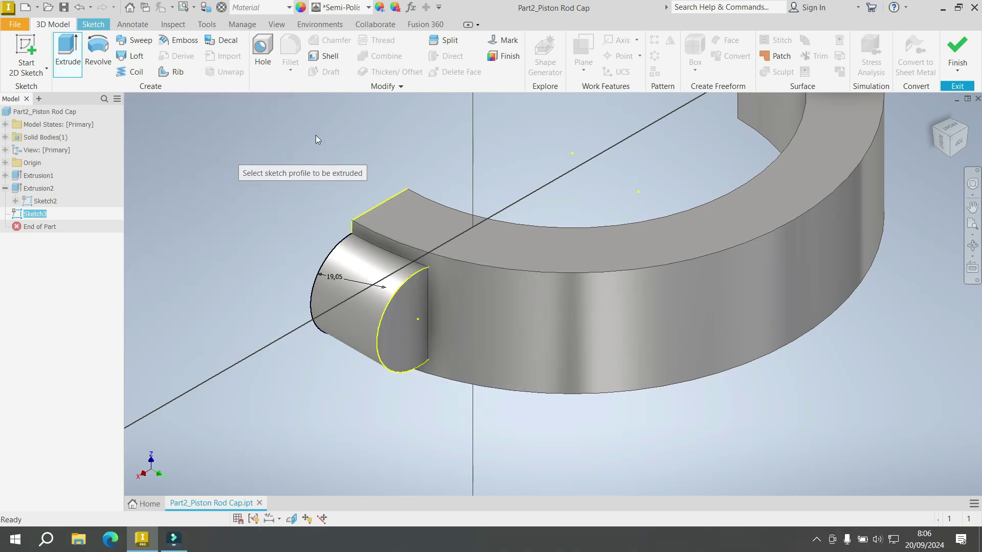
right_click(392, 300)
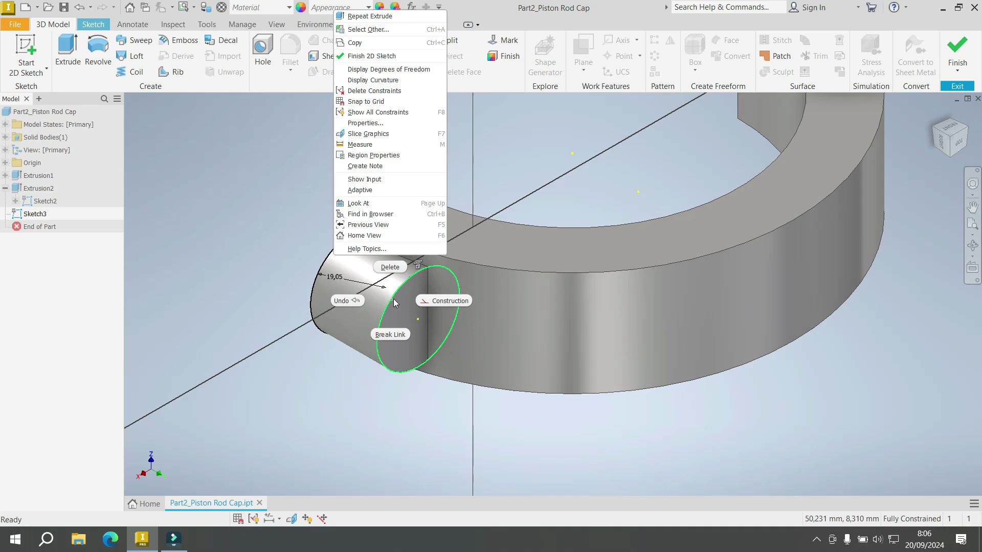
click(393, 299)
key(Escape)
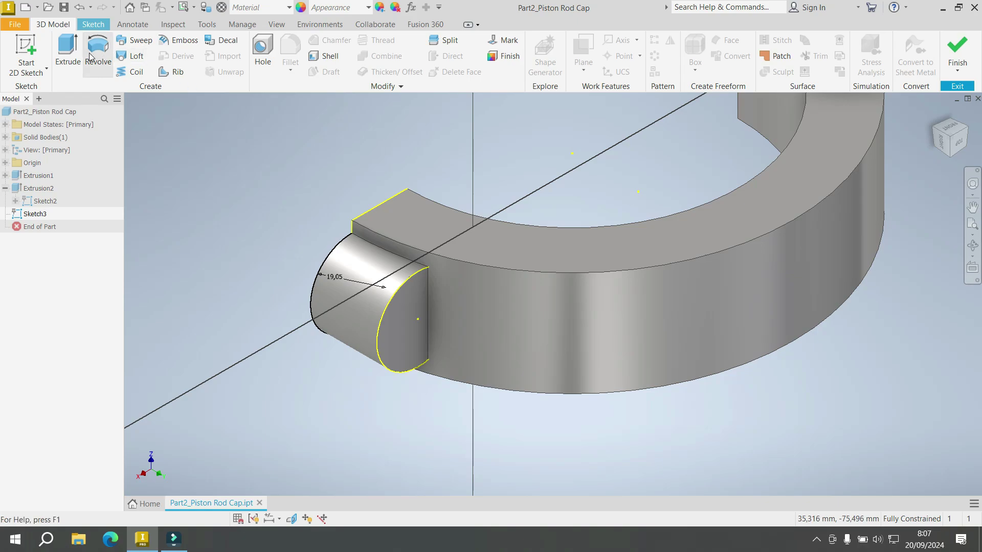
Step: Set up a cut extrusion of the projected circle in the default direction, away from the boss, with a distance of 30.5 mm
click(68, 48)
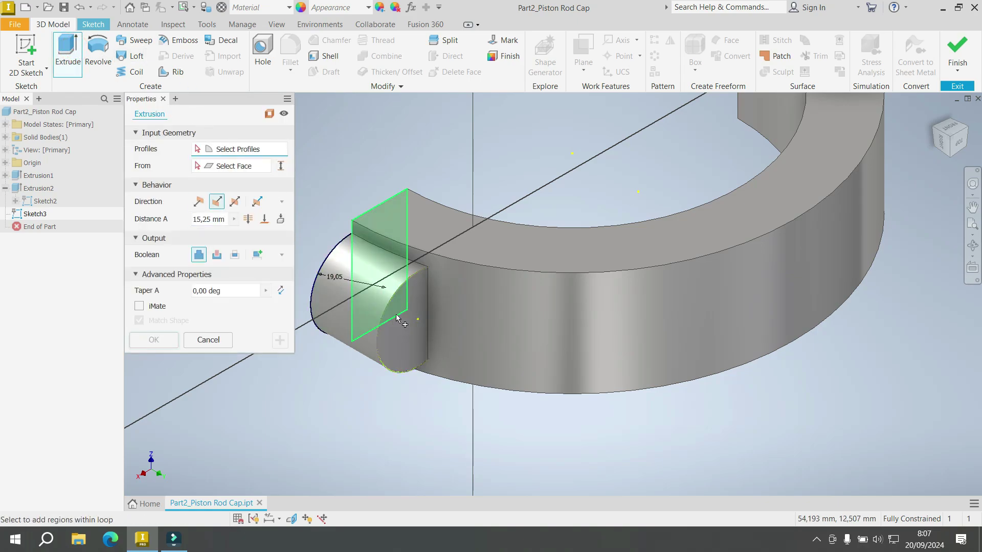
click(425, 294)
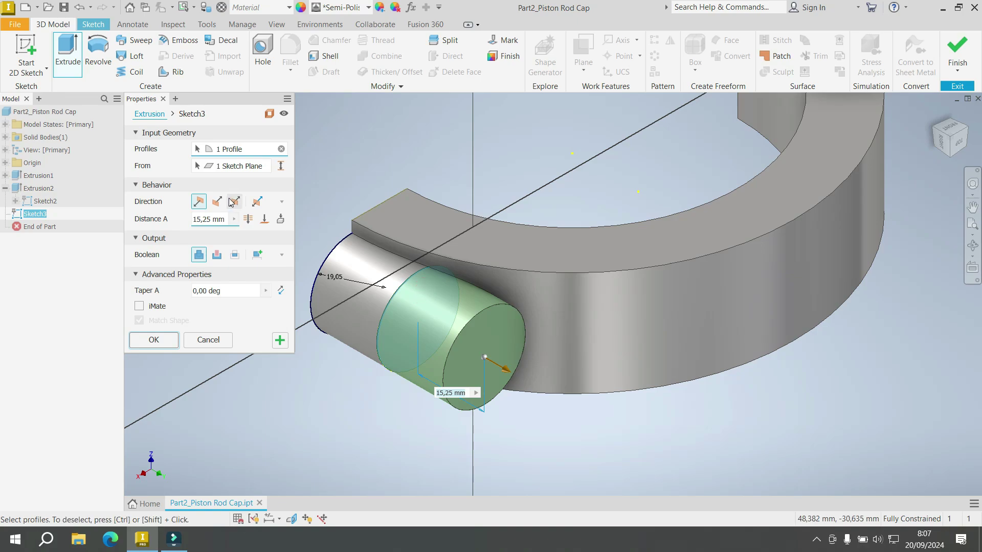
click(217, 254)
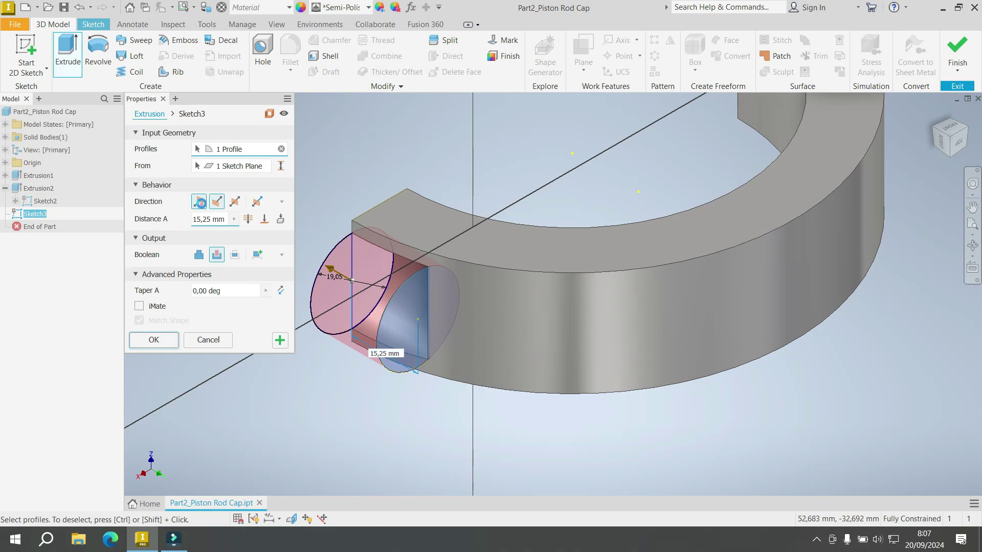
click(199, 202)
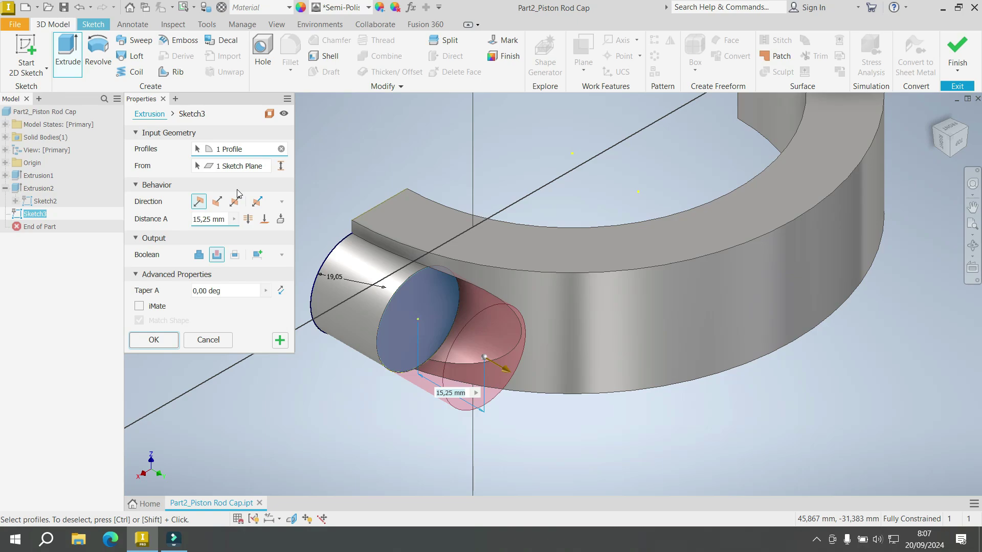
click(209, 219)
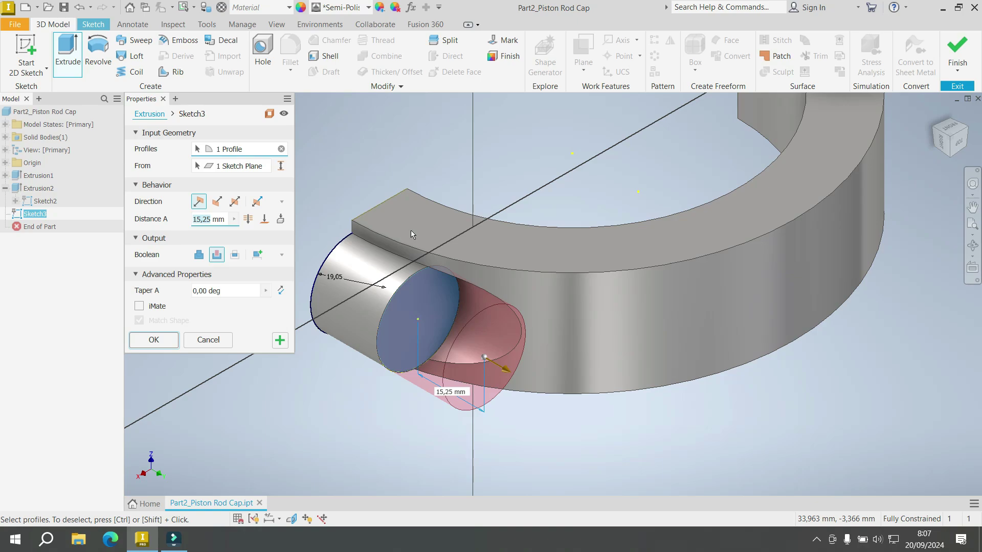
text(30)
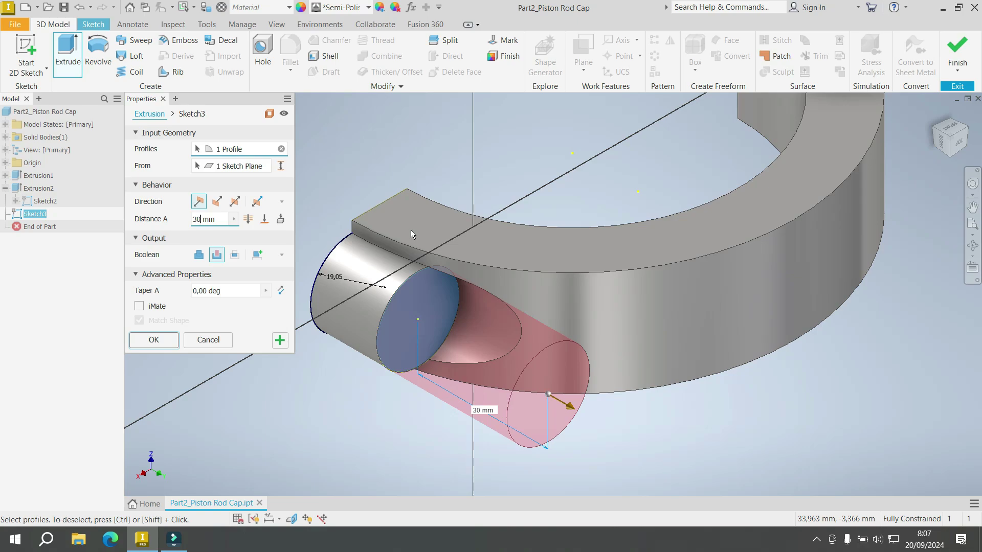
text(.5)
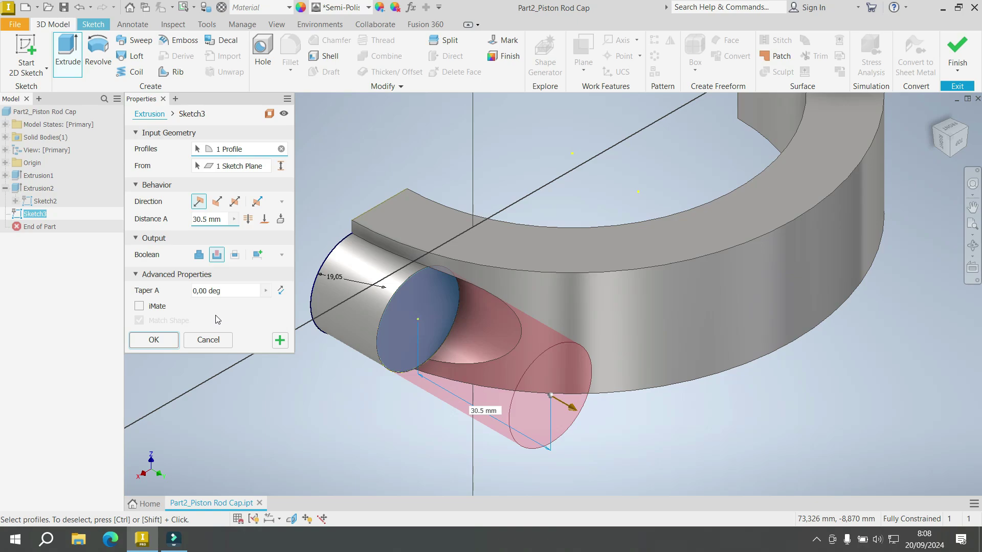
Step: Give the circular cut a 3-degree taper and complete the extrusion
click(210, 295)
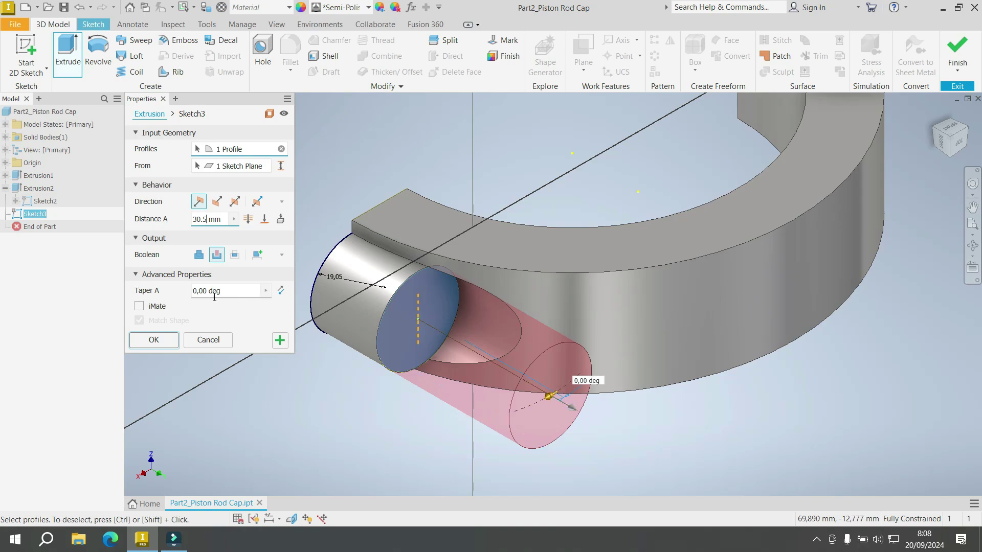
click(204, 289)
double_click(205, 290)
text(3)
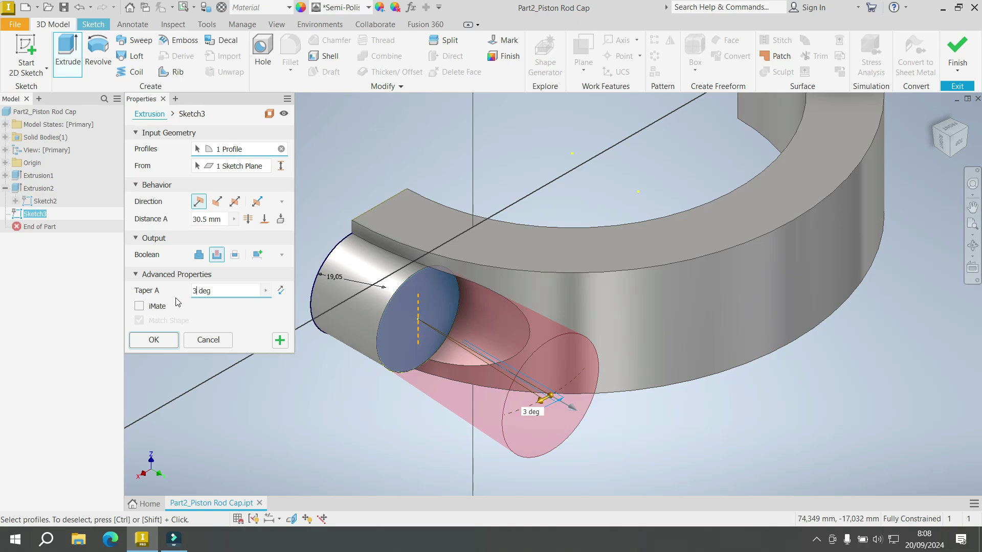
click(152, 340)
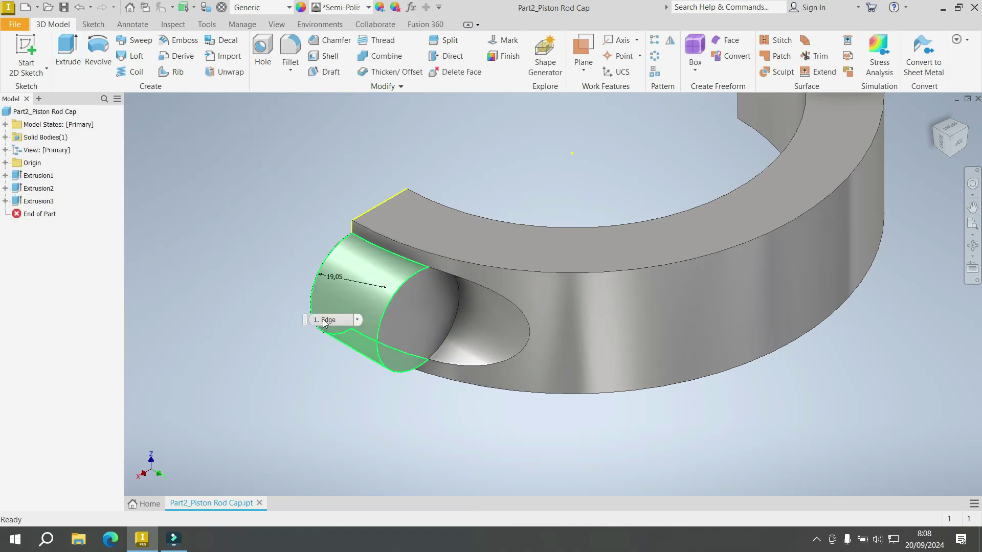
Step: Hide the boss extrusion's source sketch with the 19.05 mm circle
click(5, 188)
right_click(36, 202)
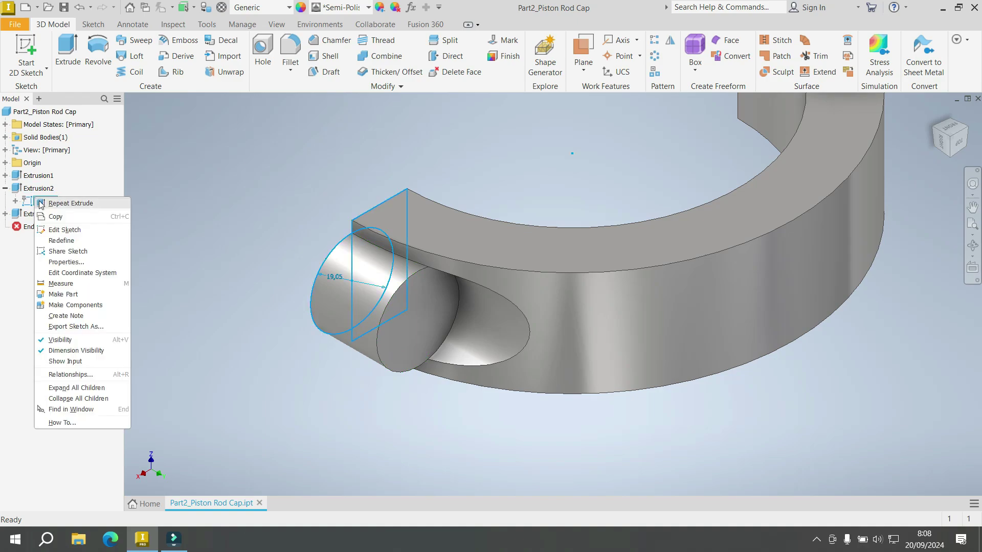
click(76, 338)
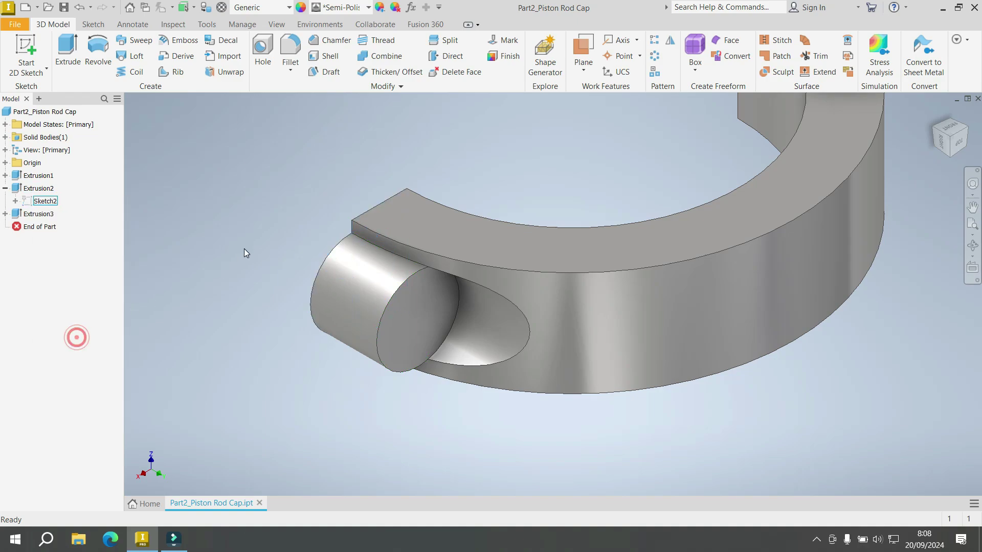
Step: Start a hole feature and expand its input geometry and advanced properties
click(271, 48)
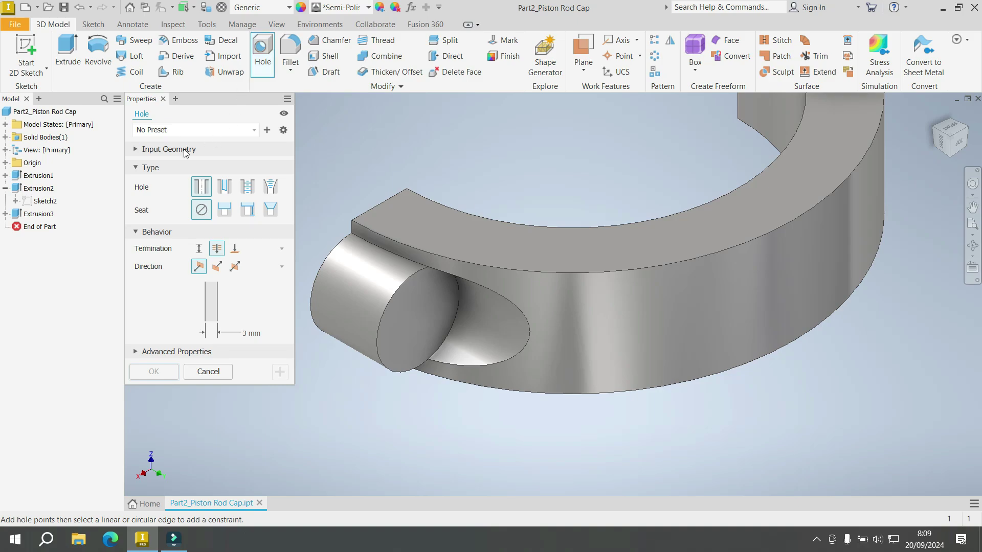
click(164, 151)
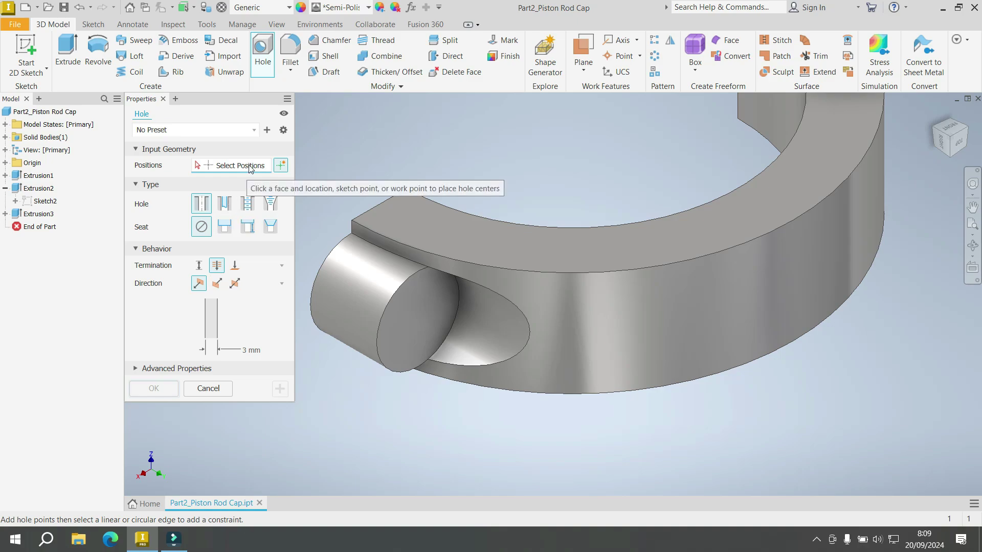
click(251, 134)
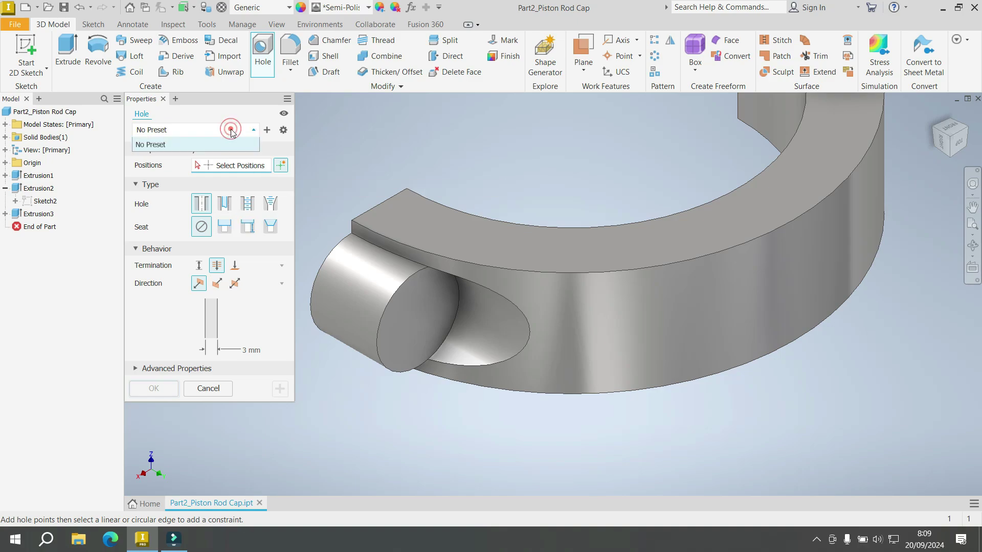
click(251, 135)
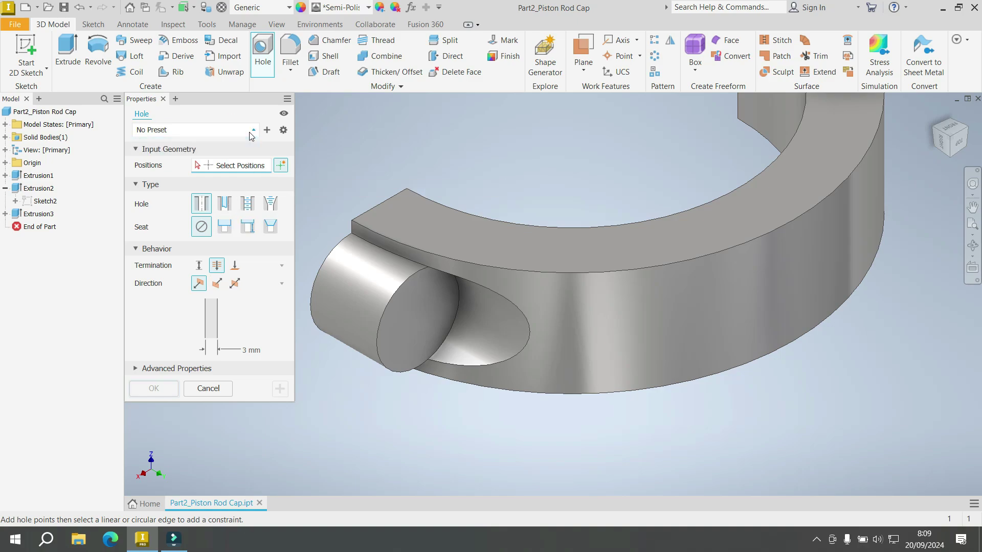
click(283, 131)
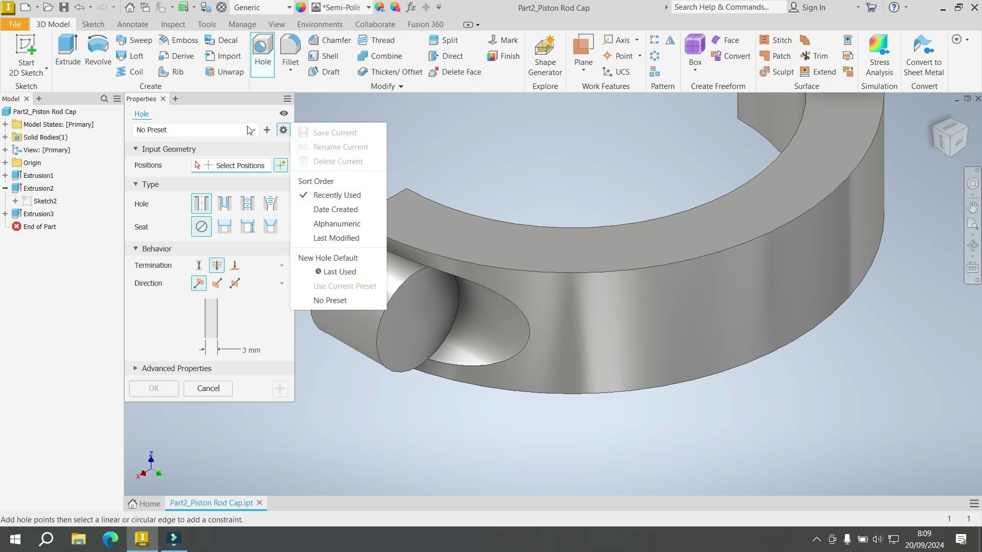
click(225, 117)
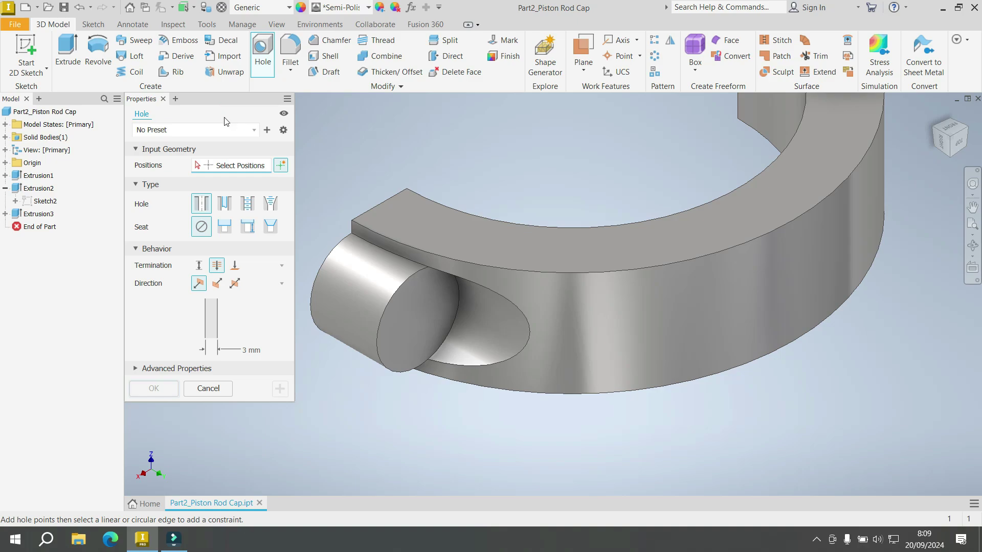
click(187, 370)
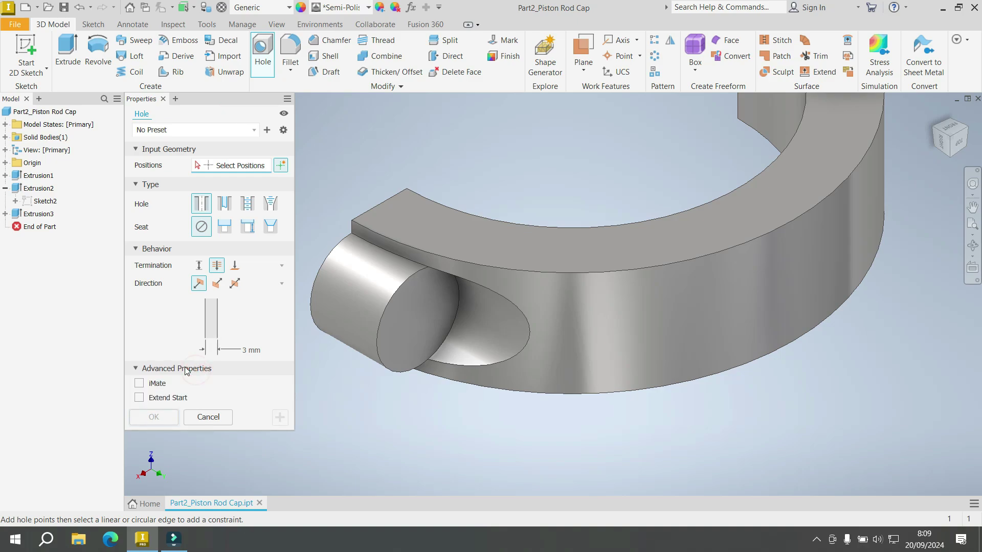
click(283, 266)
click(285, 267)
click(281, 266)
click(283, 285)
click(252, 130)
click(252, 130)
click(283, 131)
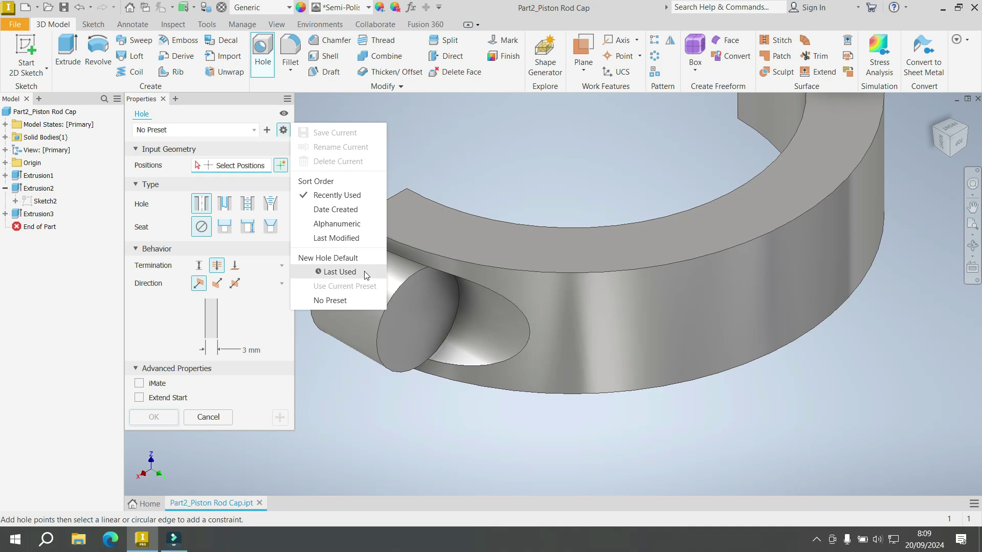
click(223, 168)
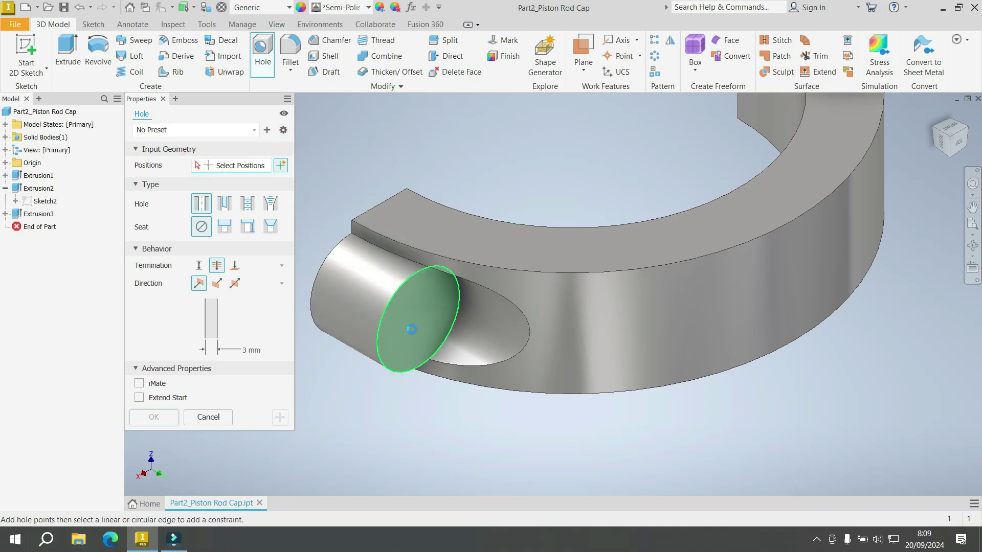
Step: Place a hole on the cylindrical boss's flat end face and make it a tapped hole with a counterbore seat
click(412, 328)
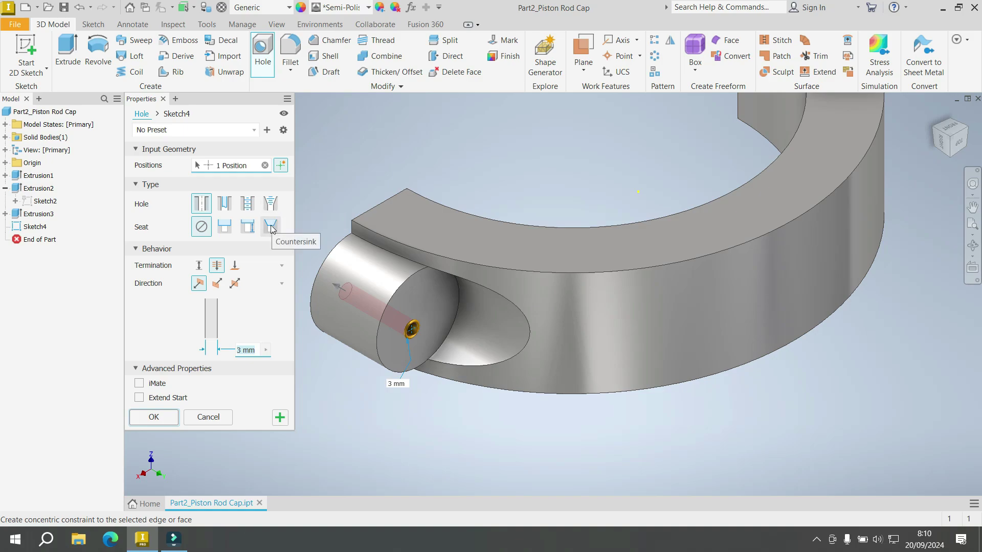
click(226, 229)
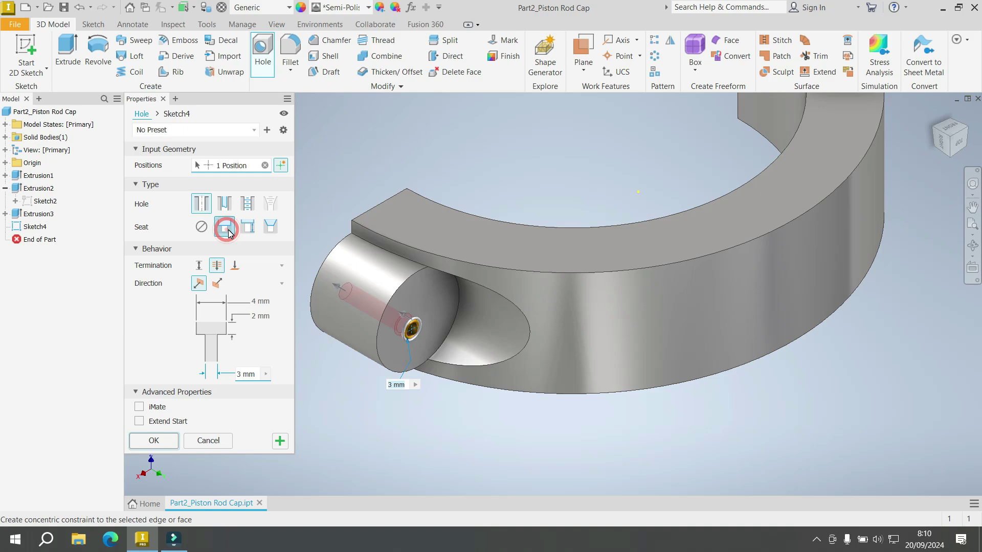
click(248, 204)
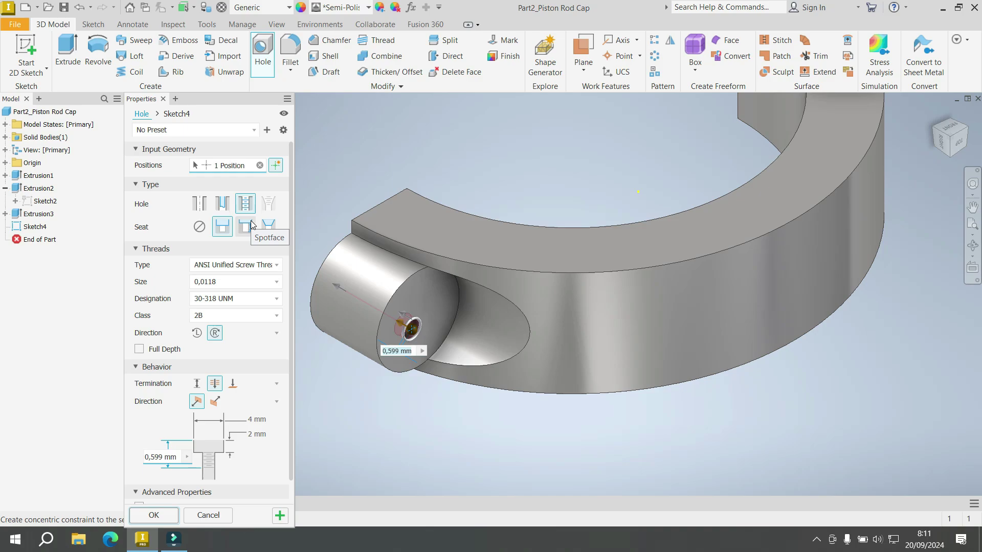
Step: Set the hole's thread to ANSI Unified Screw Threads with a size of 0,3125
click(241, 266)
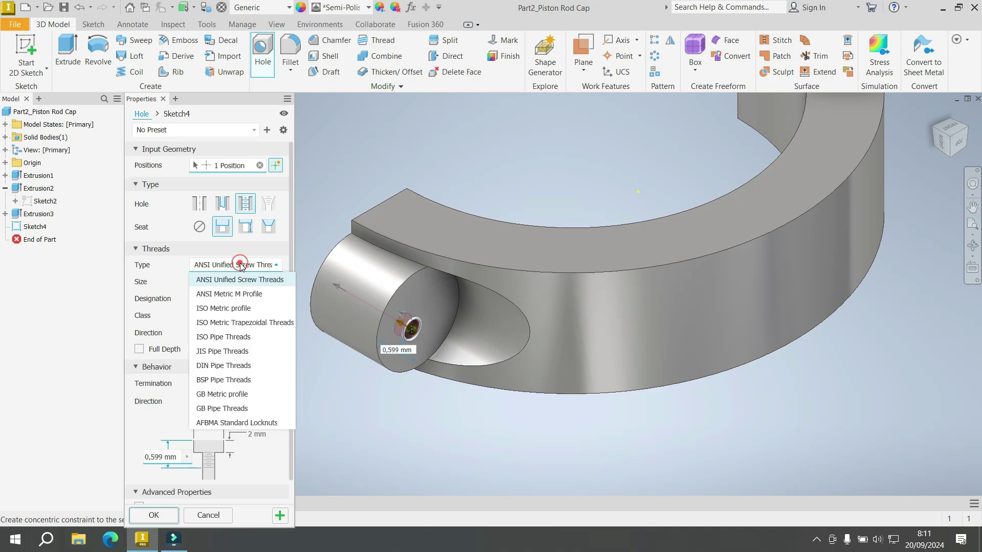
click(247, 280)
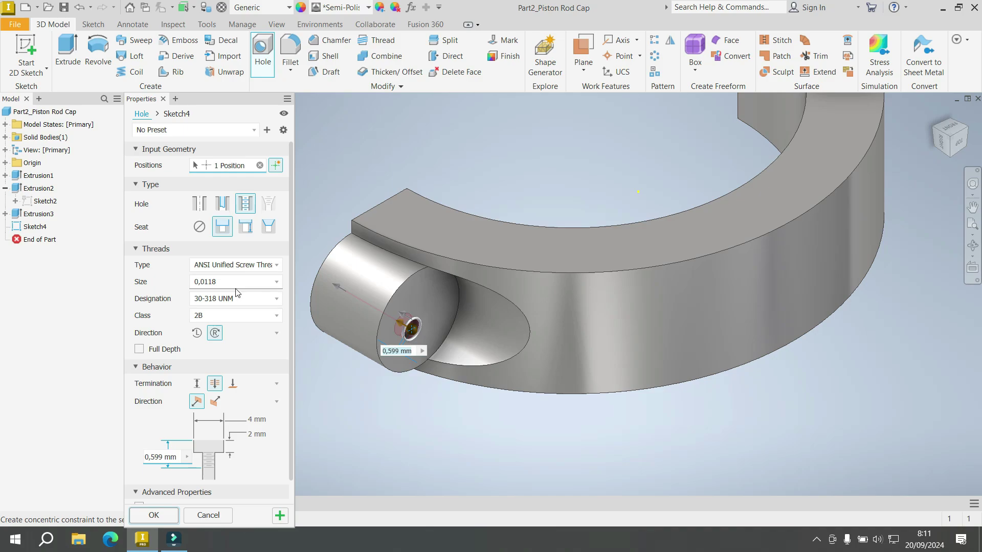
click(236, 284)
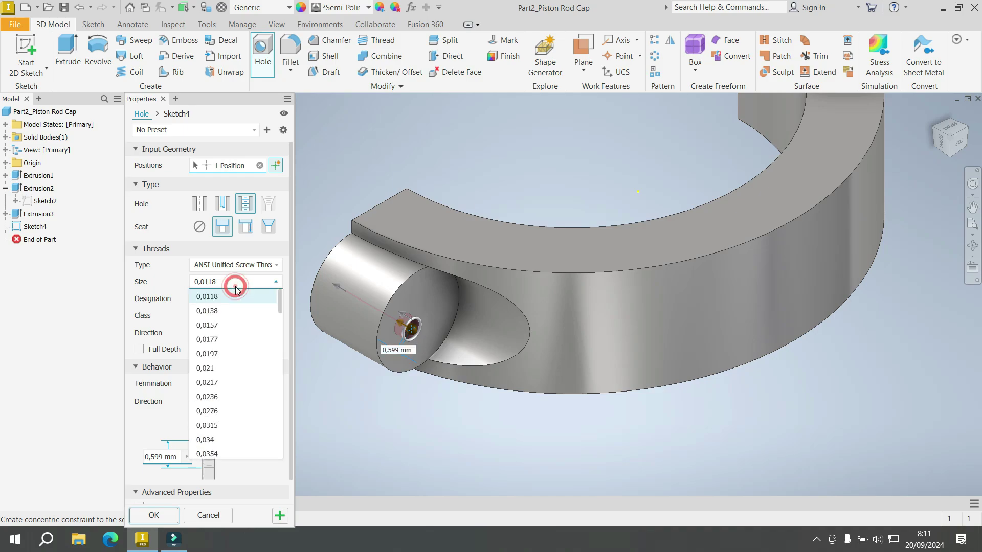
scroll(237, 310, down, 2)
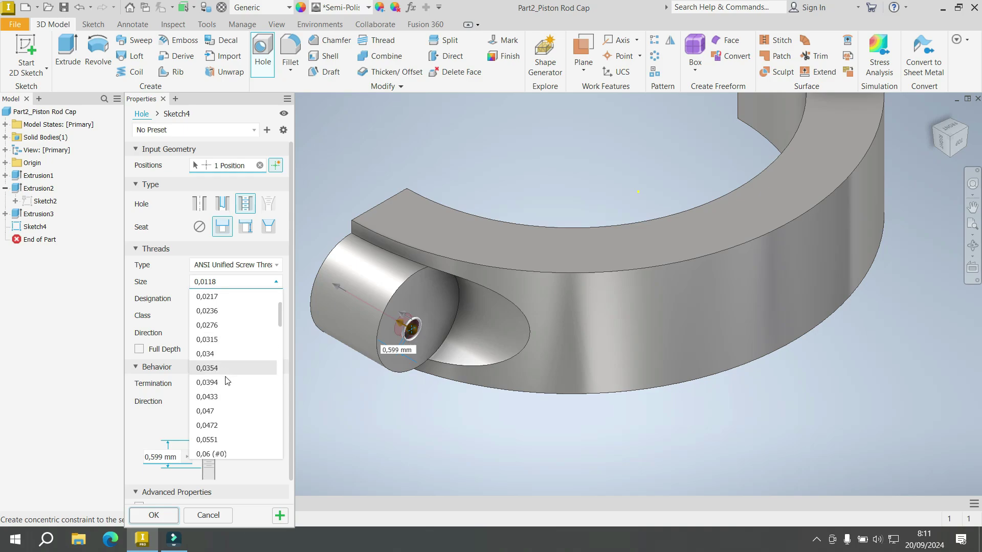
scroll(229, 397, up, 2)
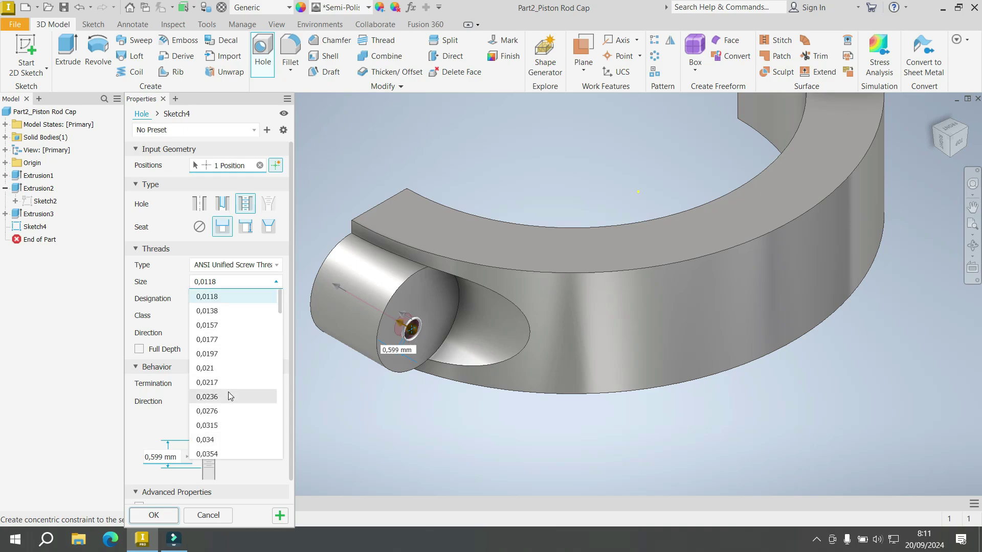
scroll(223, 351, down, 2)
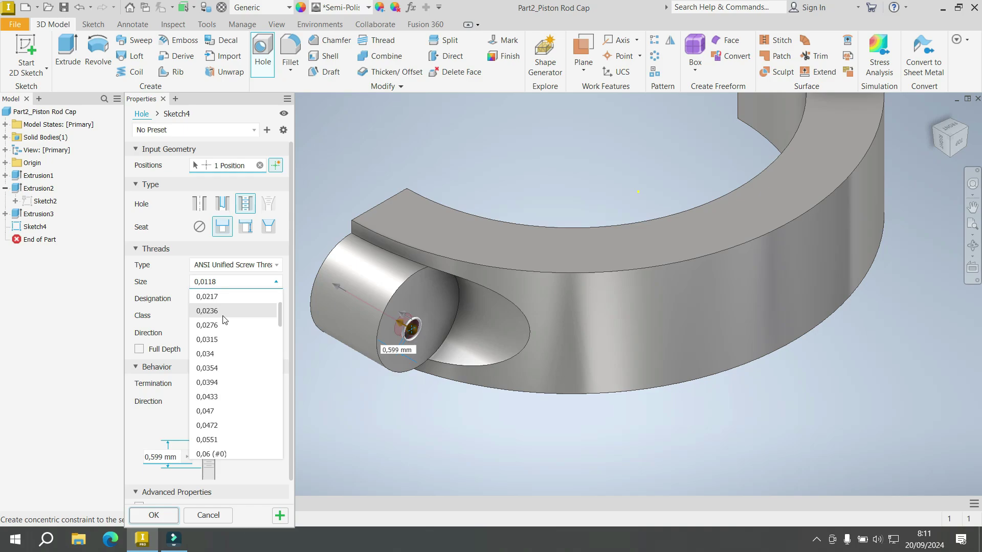
scroll(224, 320, up, 2)
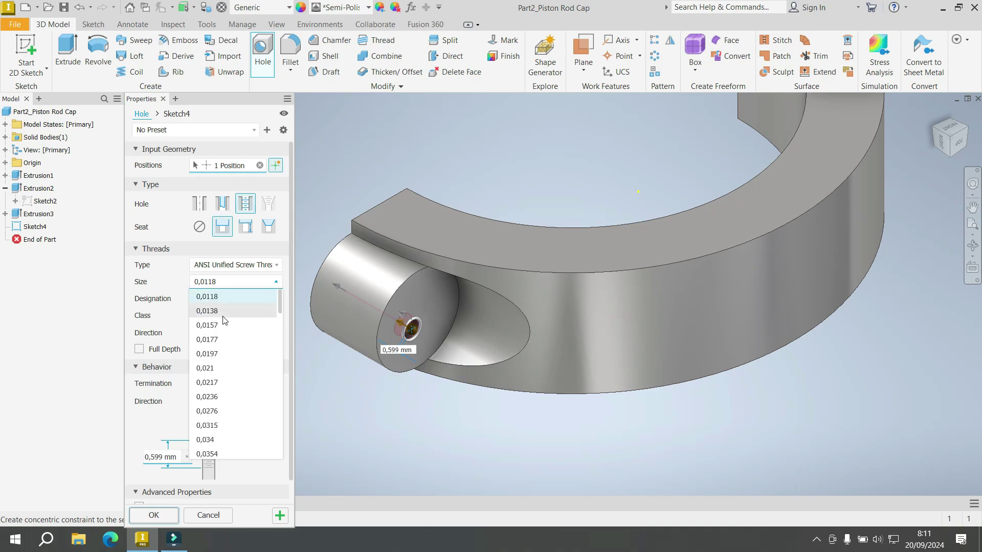
scroll(223, 321, down, 4)
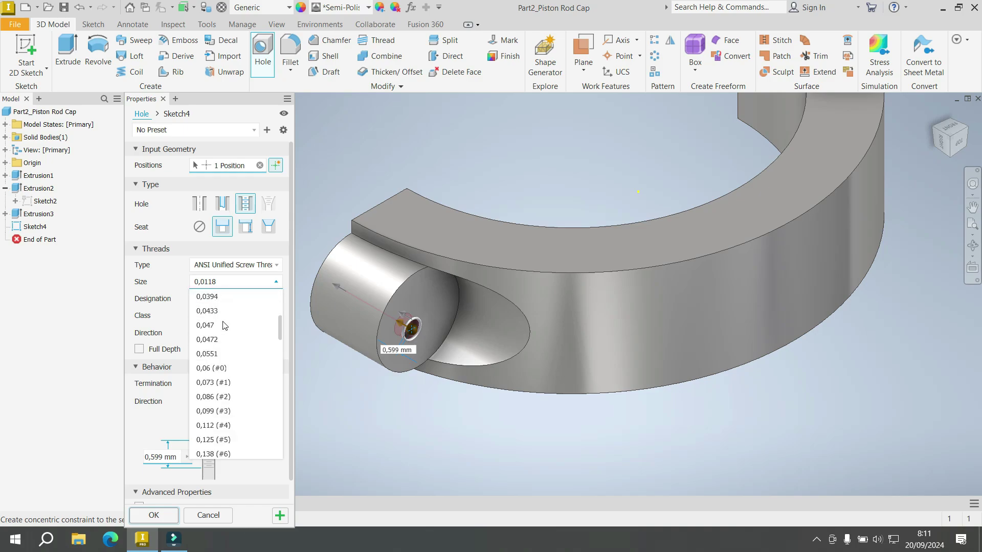
scroll(223, 323, down, 4)
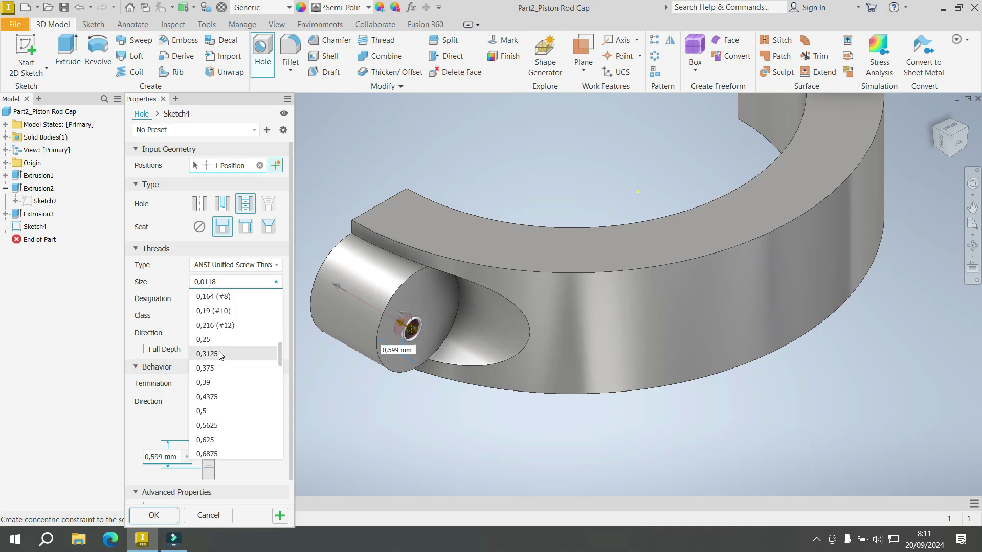
click(233, 357)
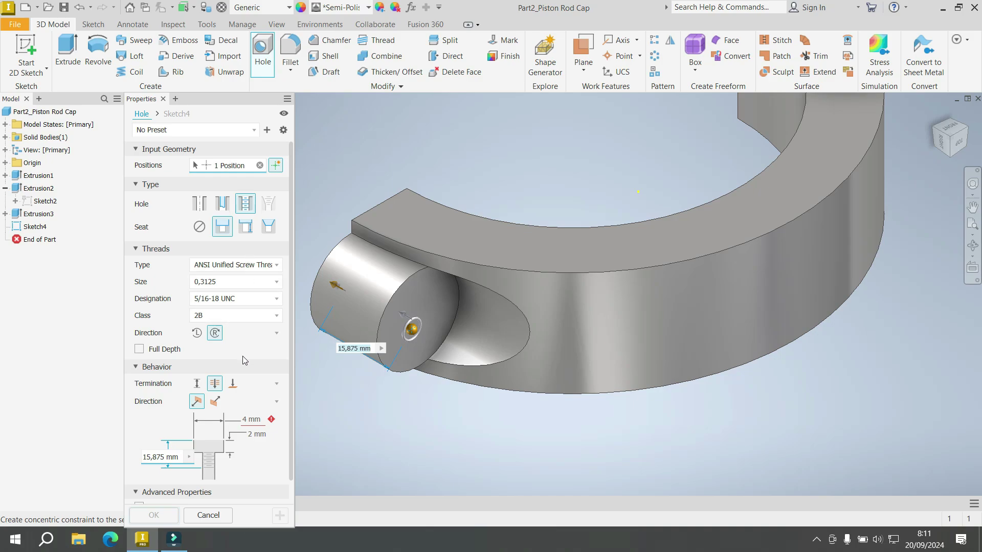
Step: Set the counterbore diameter to 13.49502 mm, keeping the thread size at 0,3125
scroll(243, 361, down, 1)
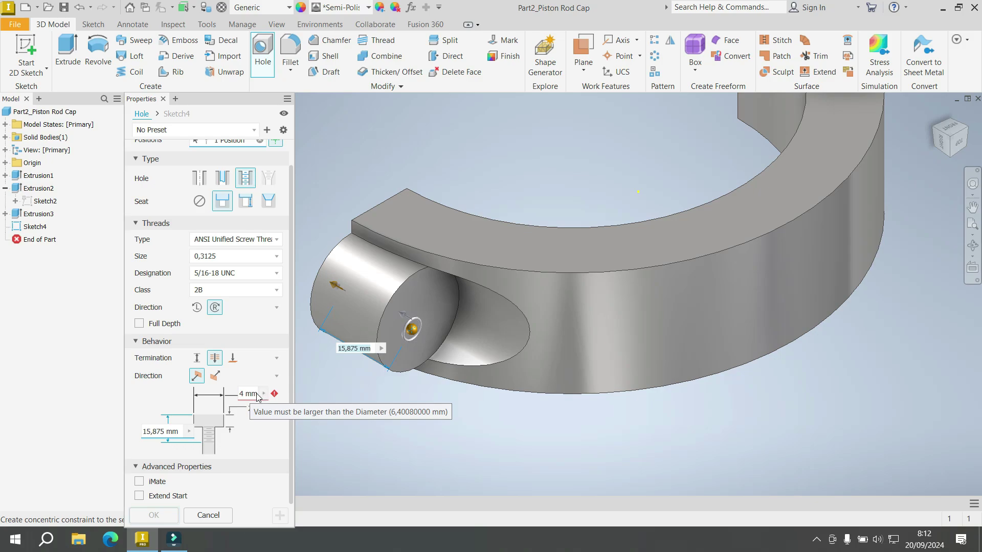
click(250, 395)
text(13.)
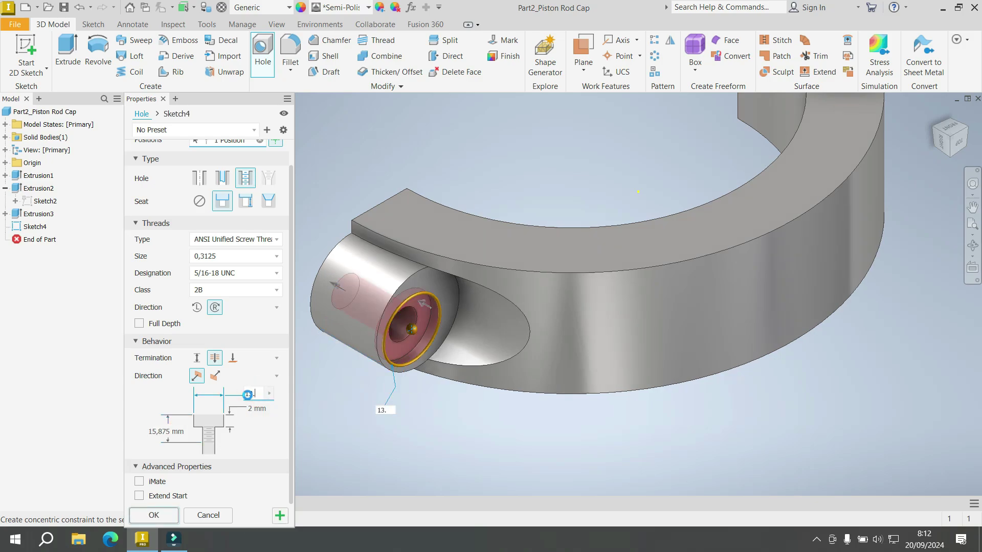
text(49)
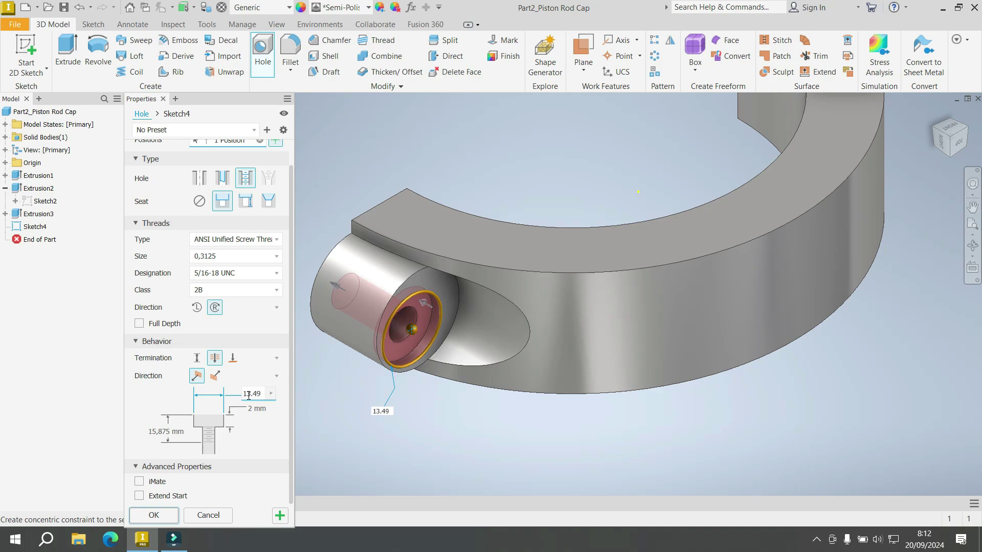
text(502)
click(261, 429)
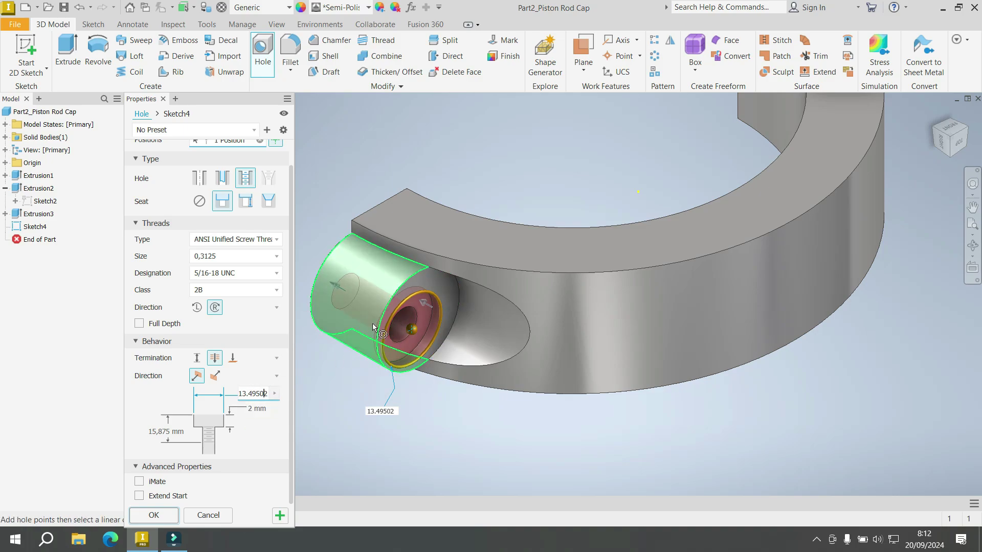
scroll(236, 258, up, 3)
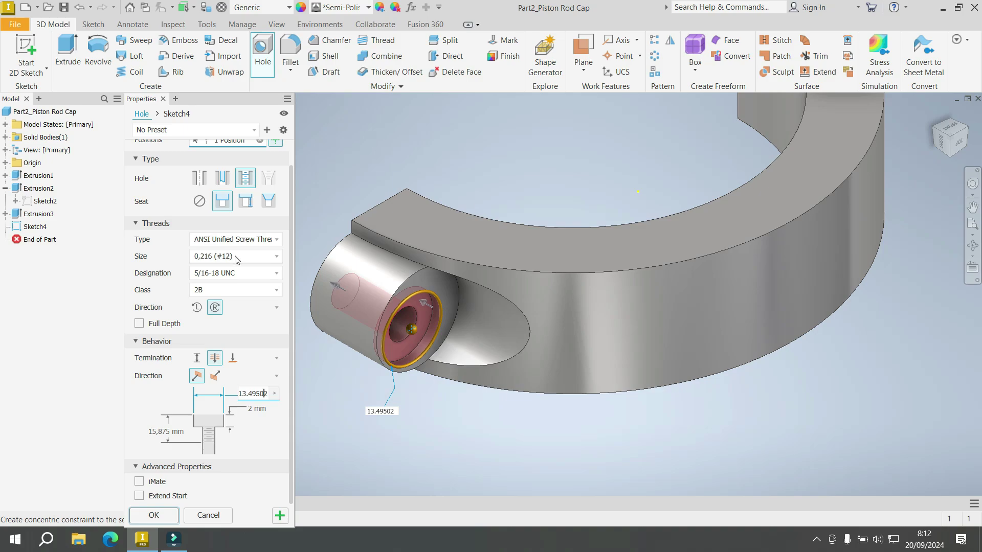
scroll(236, 258, down, 2)
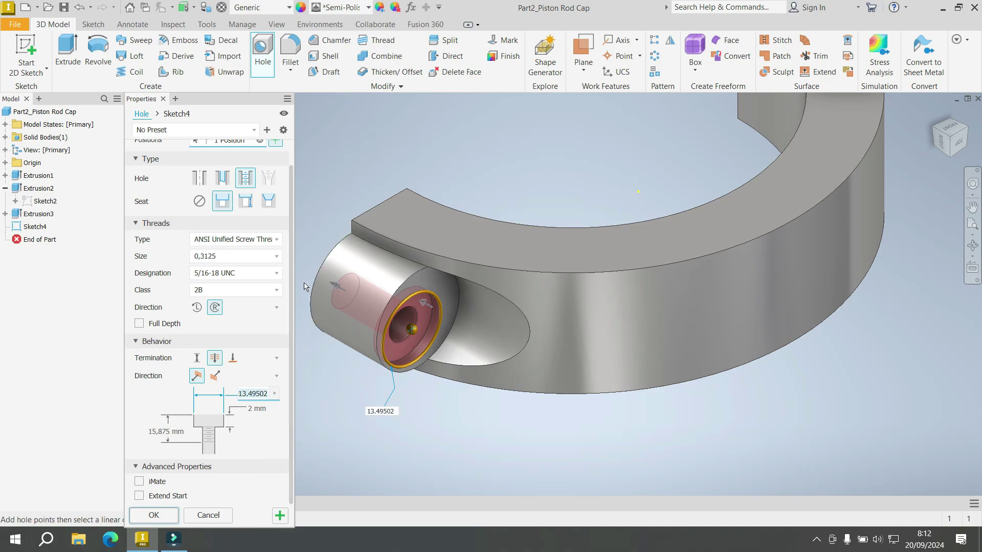
Step: Turn off center point creation and make the hole concentric with the boss's circular end edge
scroll(290, 272, up, 1)
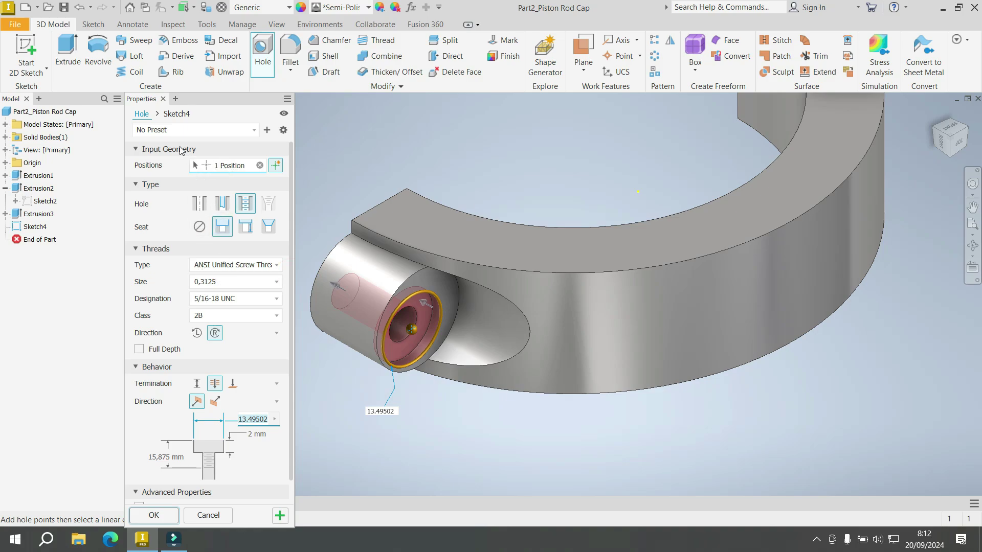
click(156, 163)
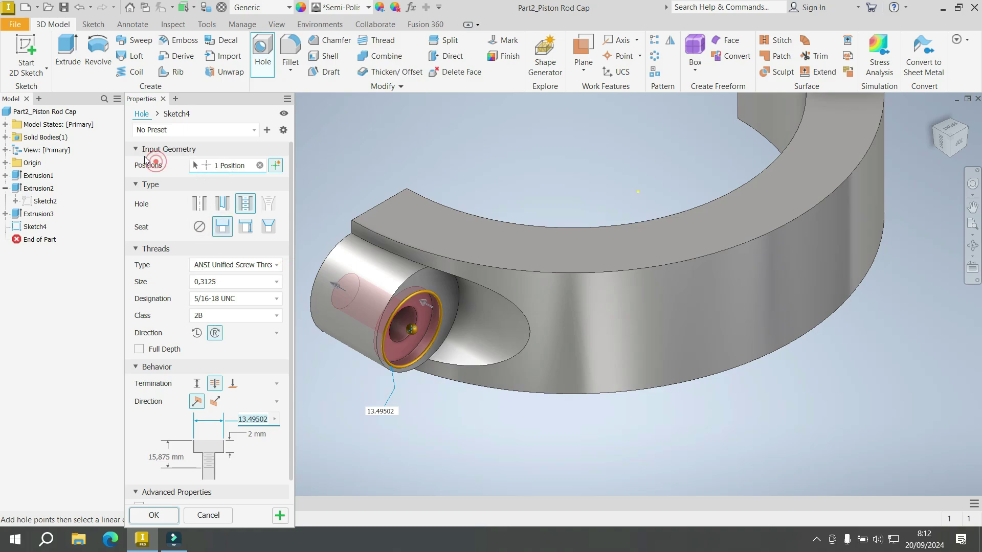
click(276, 164)
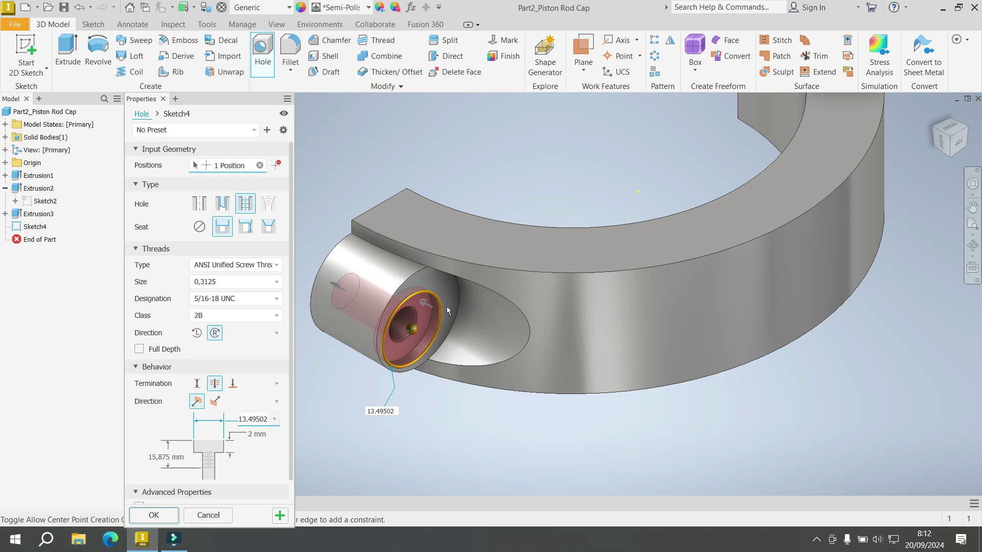
click(404, 281)
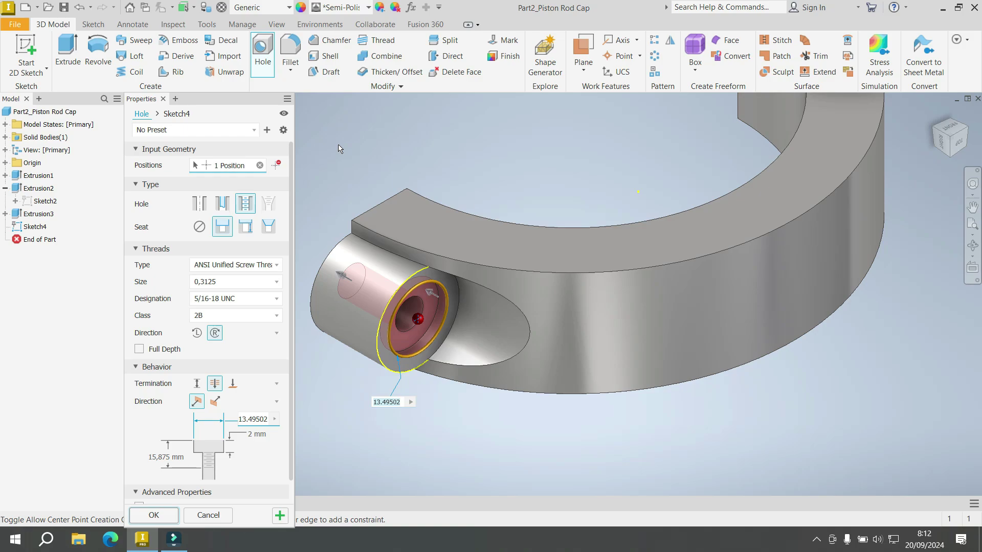
Step: Set the counterbore depth to 7.9375 mm and create the tapped hole in the cylindrical boss
drag(292, 252, 284, 315)
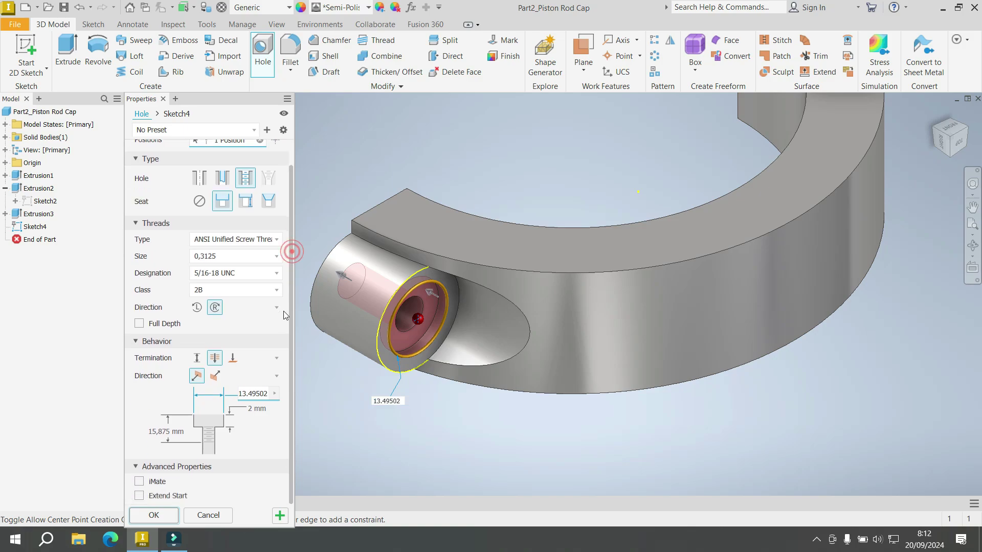
click(261, 407)
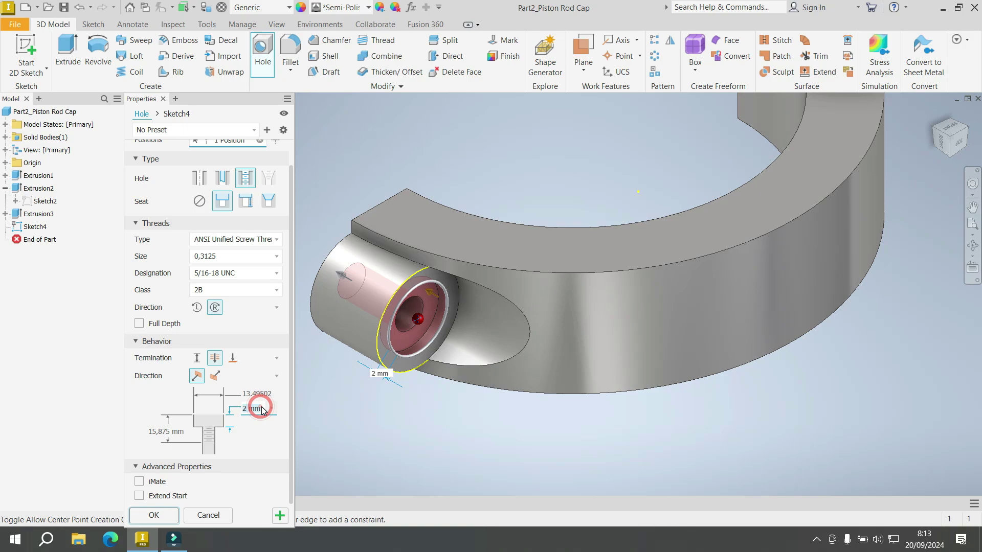
text(7.)
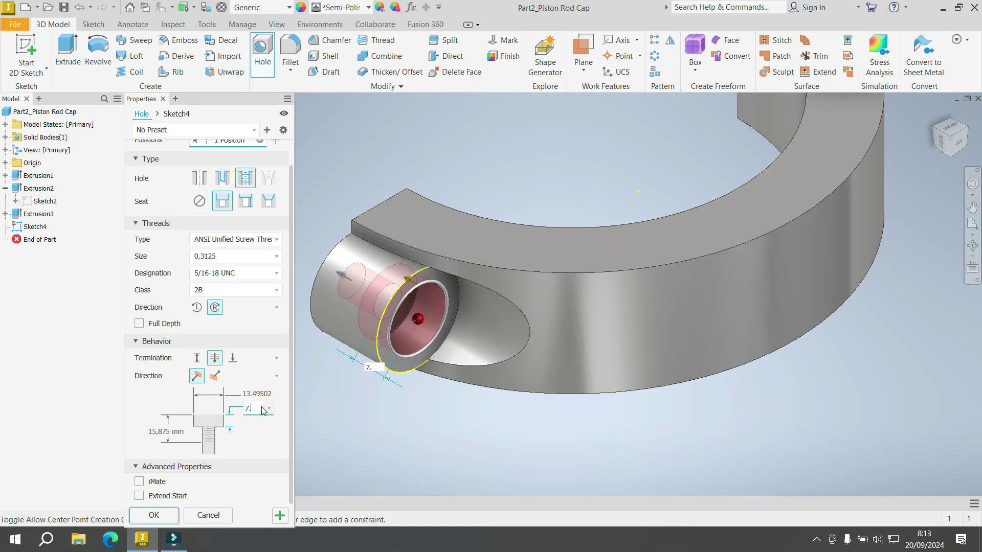
text(9375)
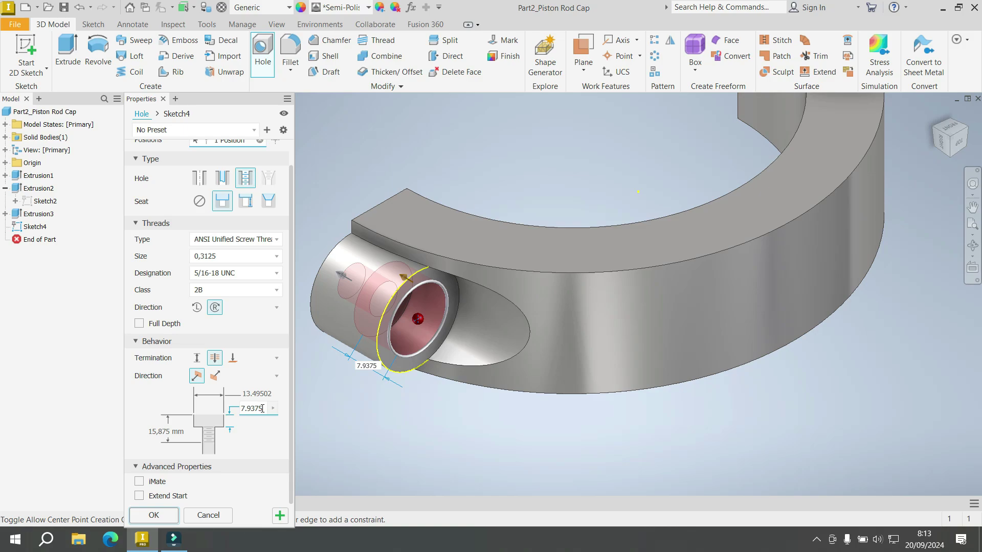
click(164, 517)
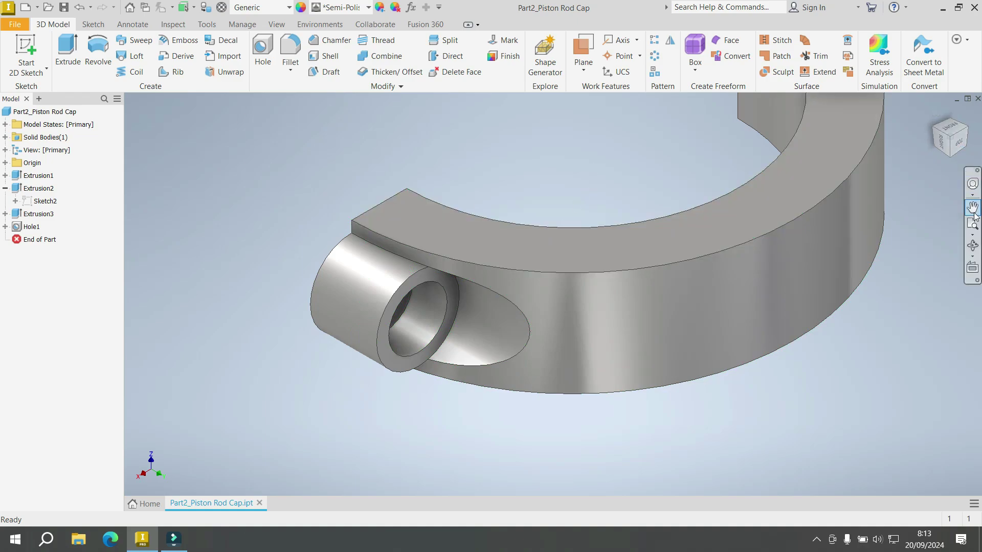
Step: Examine the counterbored hole in the boss from its open end and from the original viewing angle
click(972, 246)
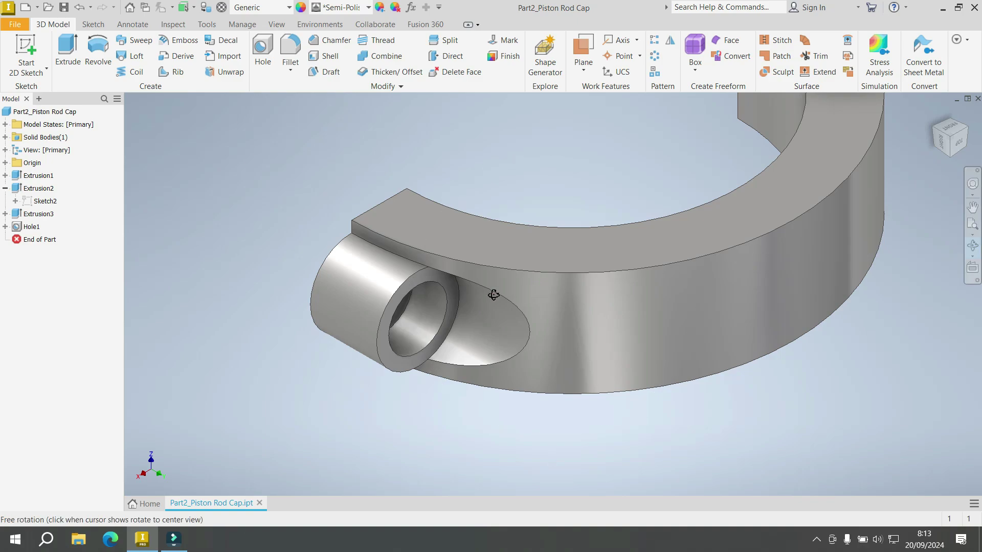
mouse_move(493, 286)
mouse_down()
mouse_move(449, 281)
mouse_move(465, 272)
mouse_move(607, 280)
mouse_move(454, 274)
mouse_move(475, 279)
mouse_up()
scroll(389, 291, up, 5)
scroll(450, 288, up, 3)
scroll(475, 279, up, 3)
scroll(475, 279, down, 5)
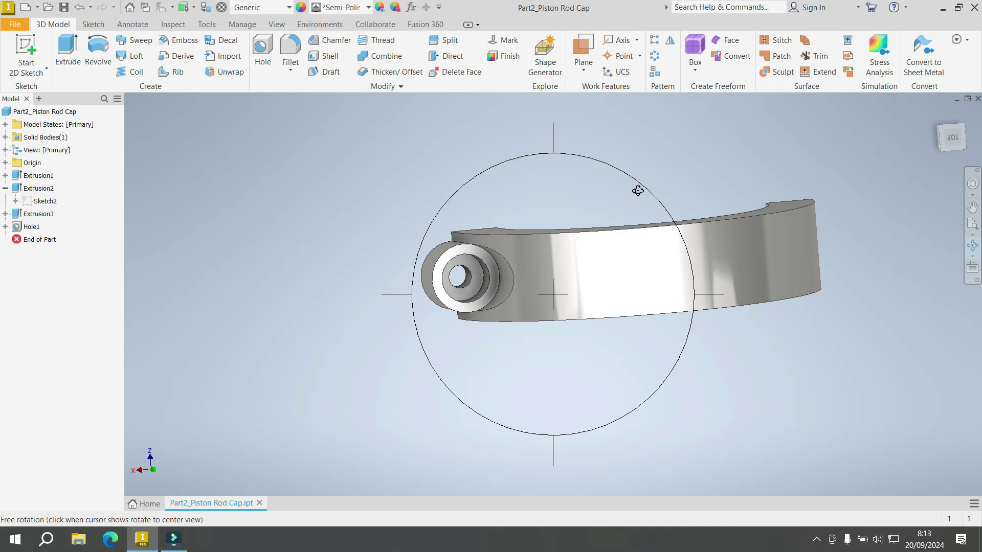
right_click(885, 141)
key(Escape)
click(937, 127)
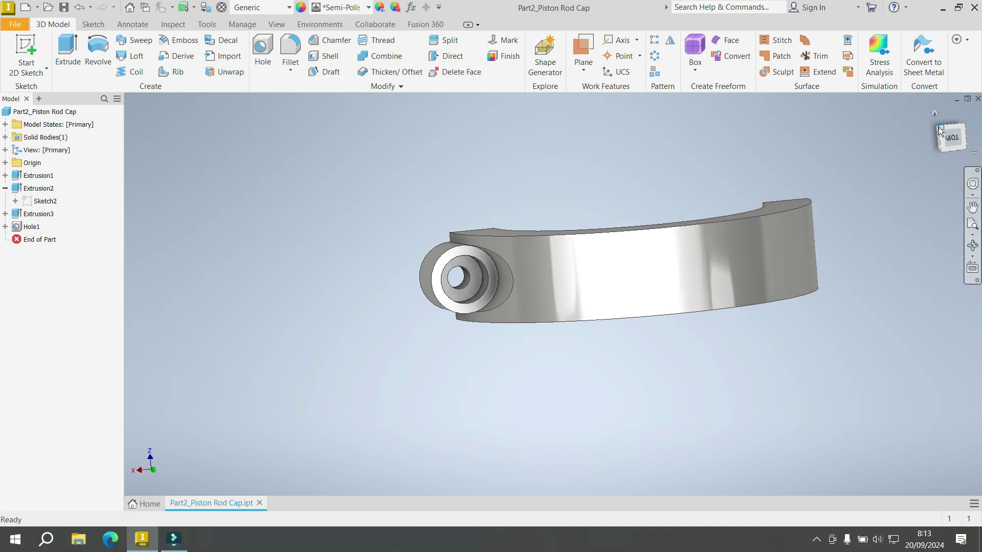
scroll(397, 246, up, 3)
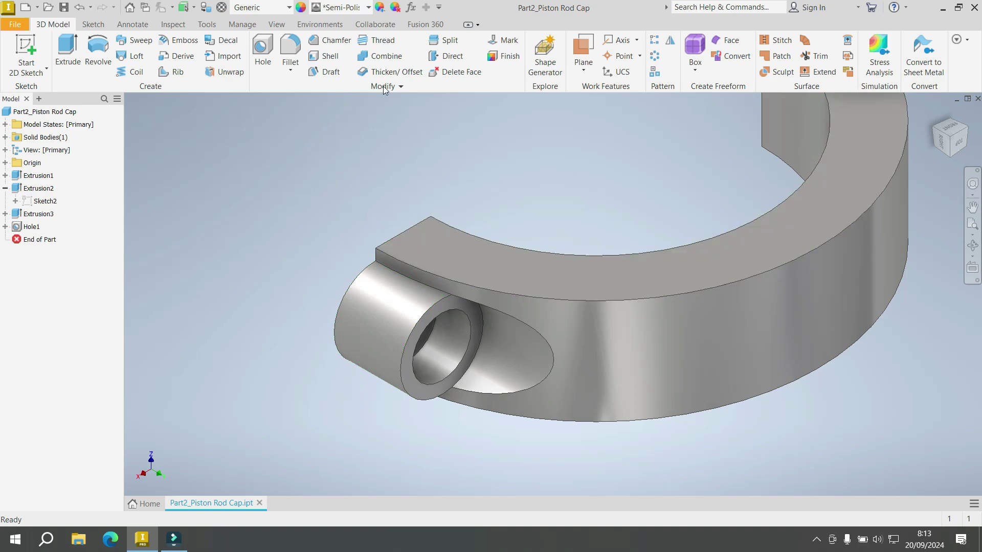
Step: Mirror the boss extrusion, its clearance cut and the counterbored hole across the YZ plane
click(670, 40)
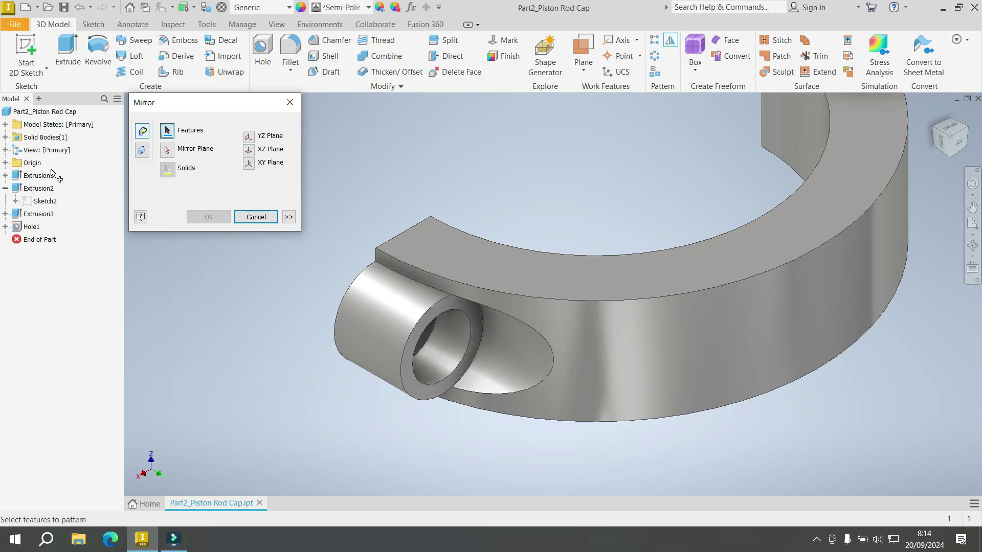
click(39, 188)
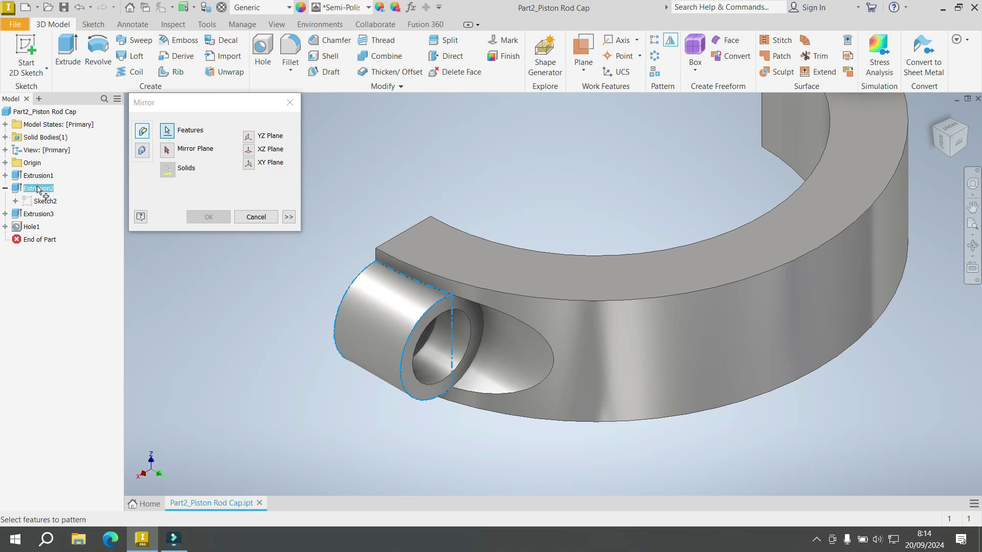
click(38, 214)
click(32, 227)
click(249, 150)
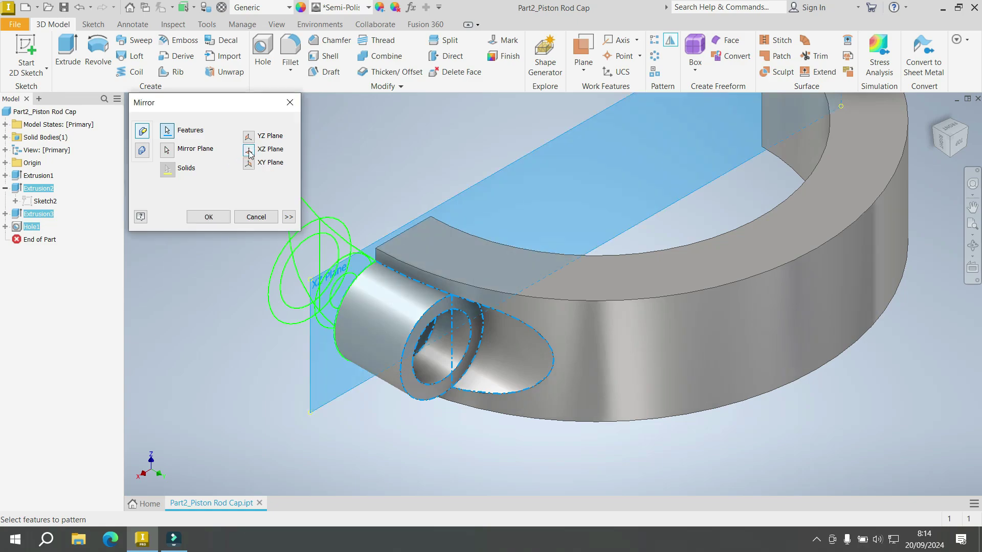
click(249, 137)
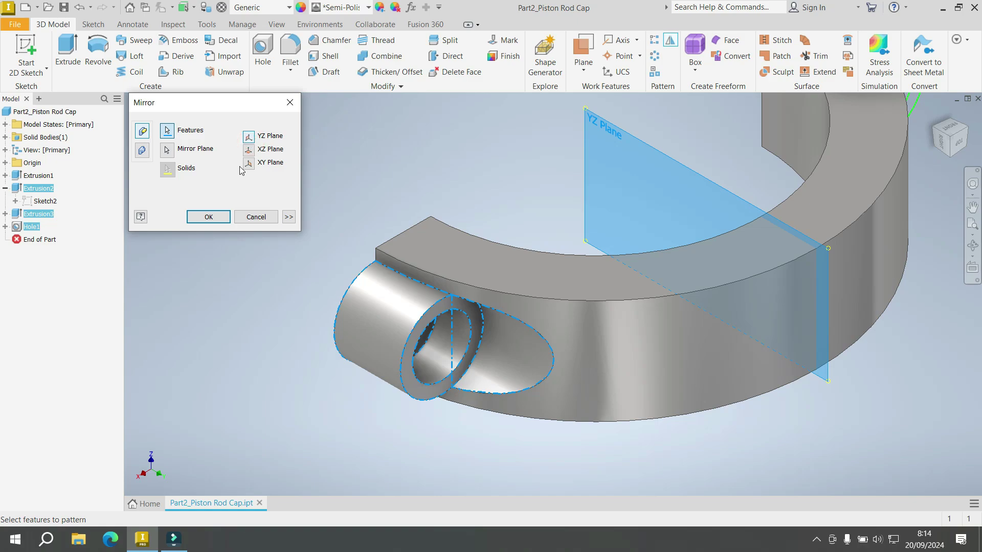
click(207, 216)
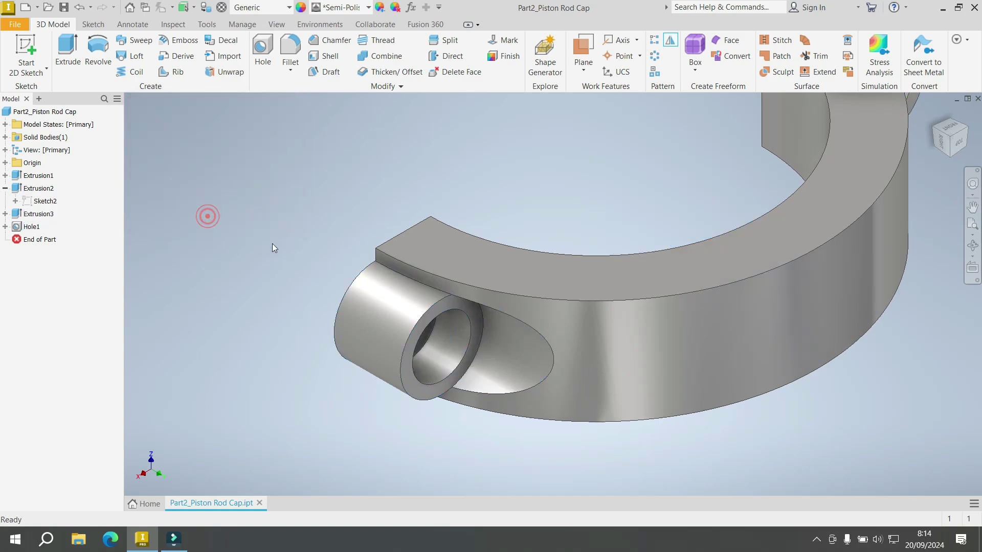
Step: Inspect the mirrored boss and hole on the other end of the half-ring from several angles
scroll(272, 243, down, 5)
scroll(409, 231, up, 5)
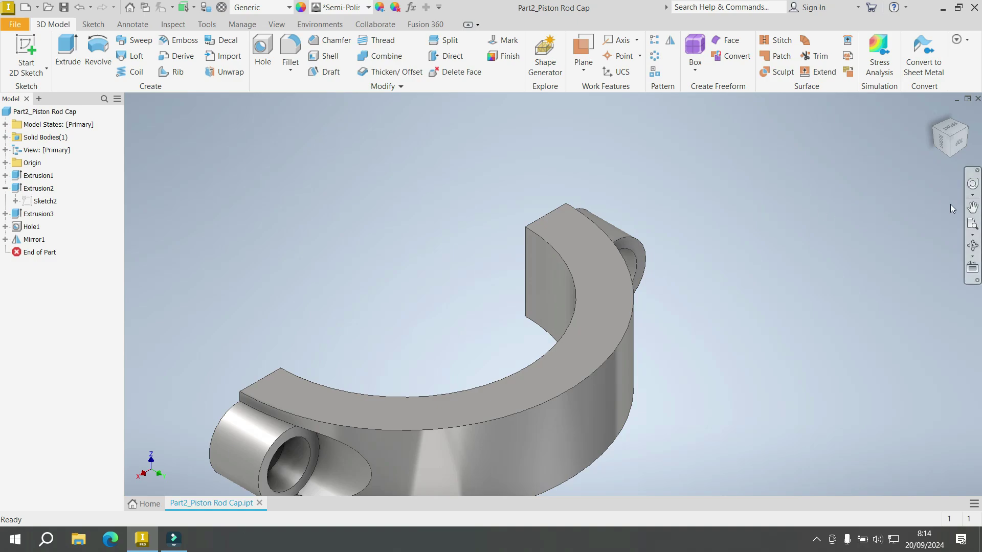
click(972, 246)
drag(612, 275, 626, 405)
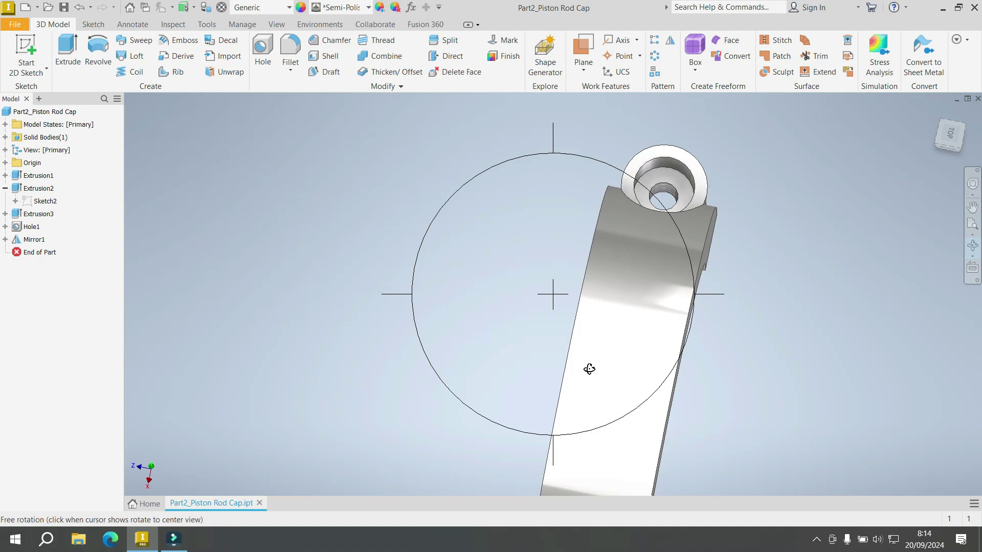
right_click(489, 245)
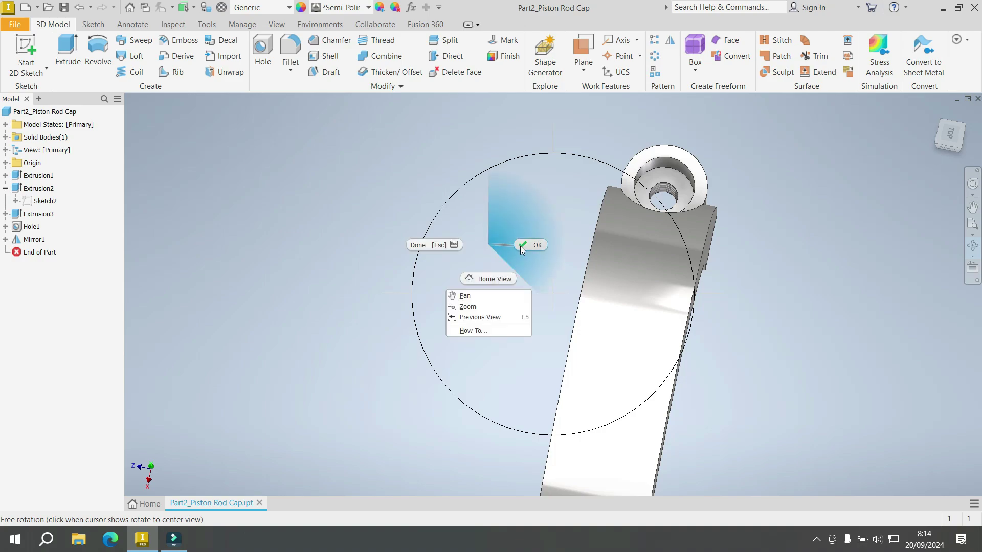
click(494, 280)
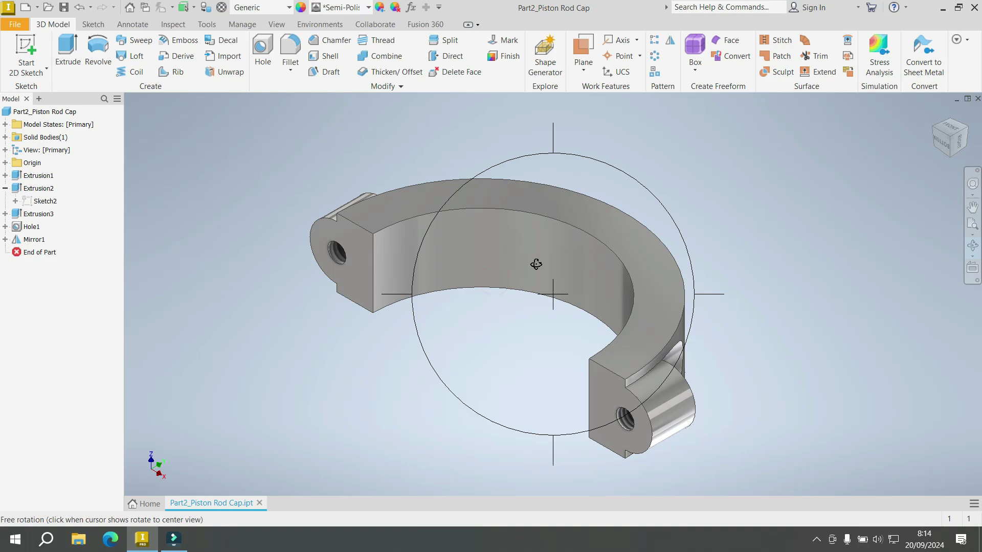
right_click(736, 152)
click(771, 169)
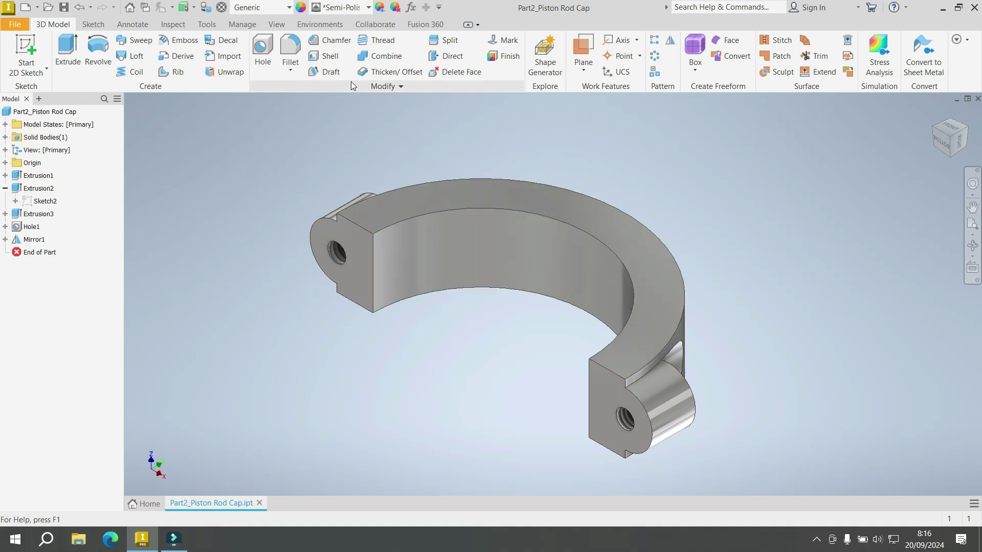
click(290, 54)
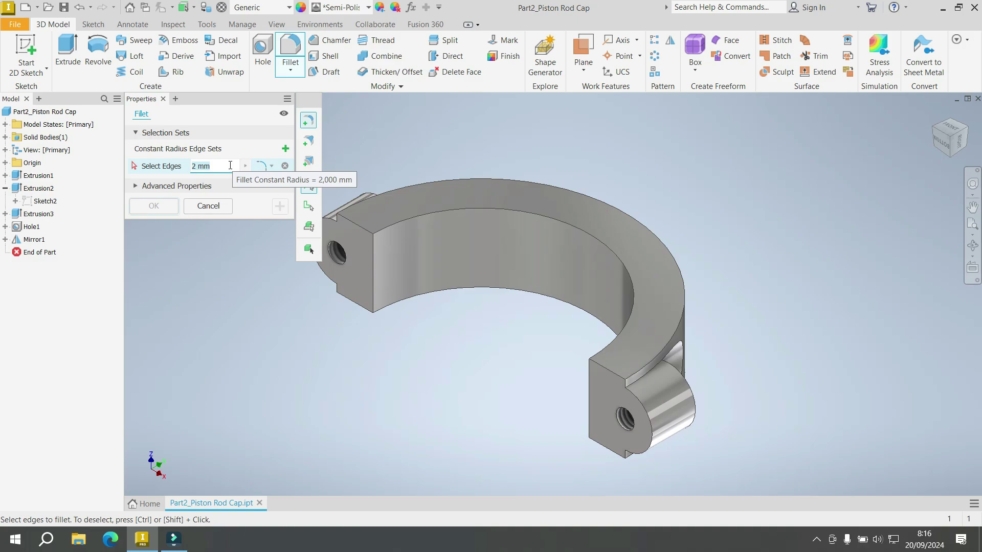
click(230, 166)
text(2.54)
click(552, 184)
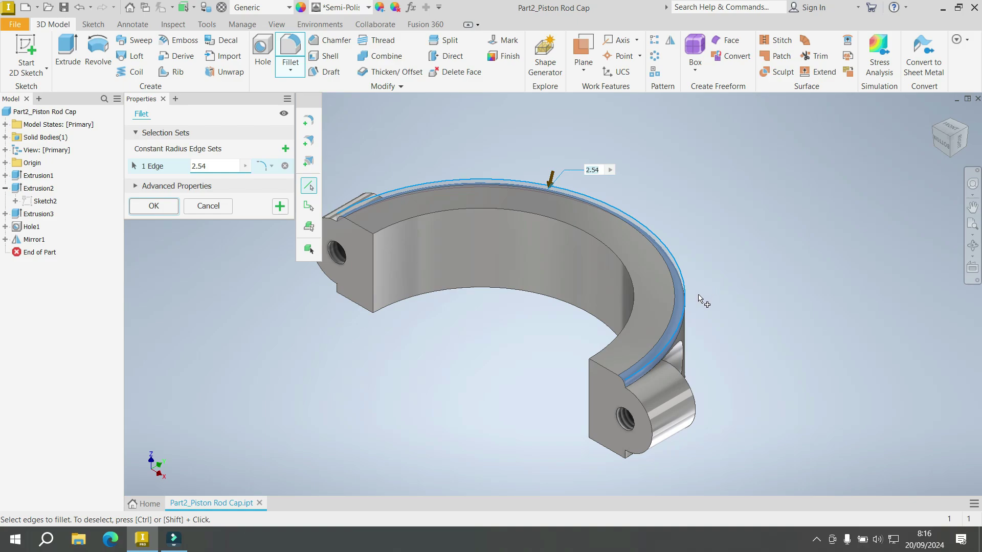
click(967, 130)
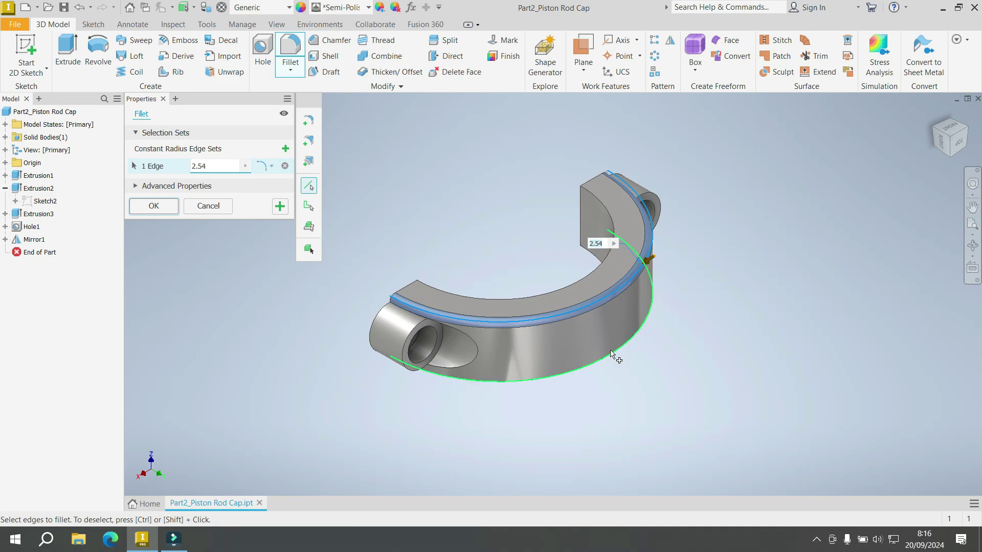
click(532, 367)
click(482, 343)
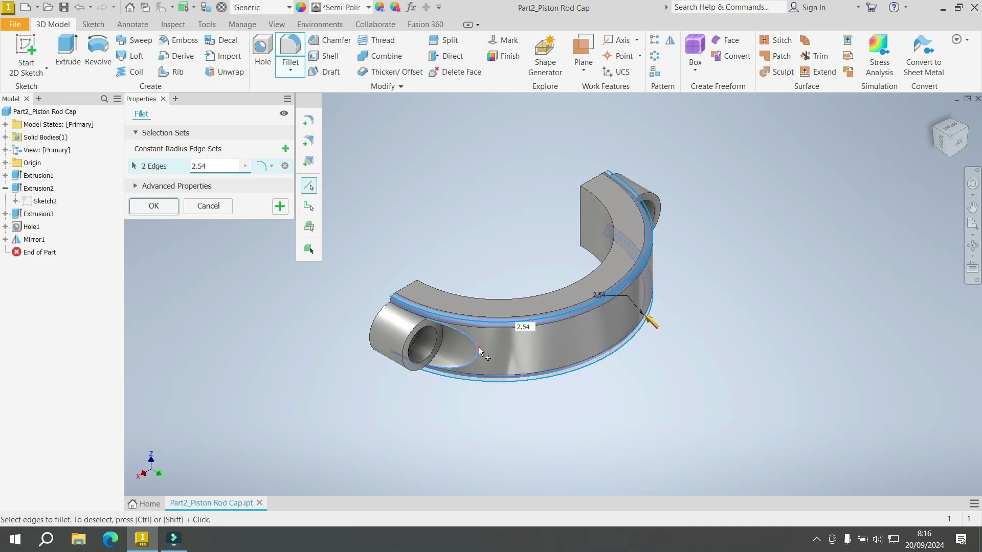
scroll(682, 225, up, 3)
scroll(681, 227, down, 3)
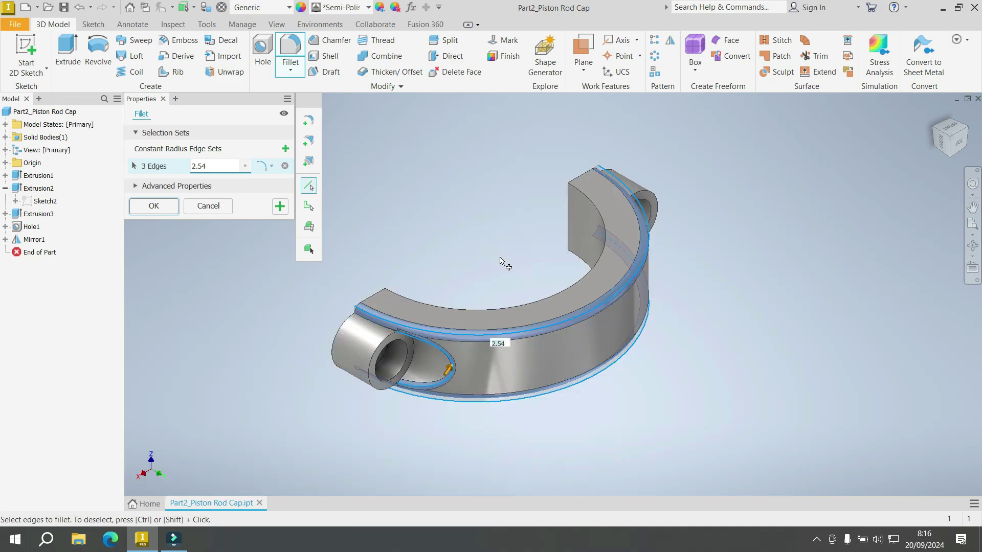
scroll(367, 358, up, 2)
scroll(376, 340, up, 2)
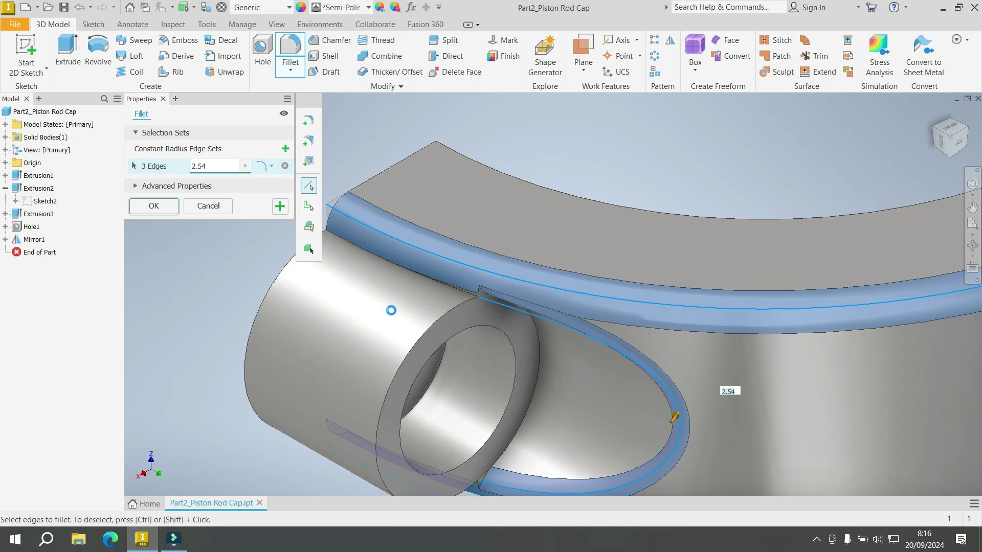
click(437, 281)
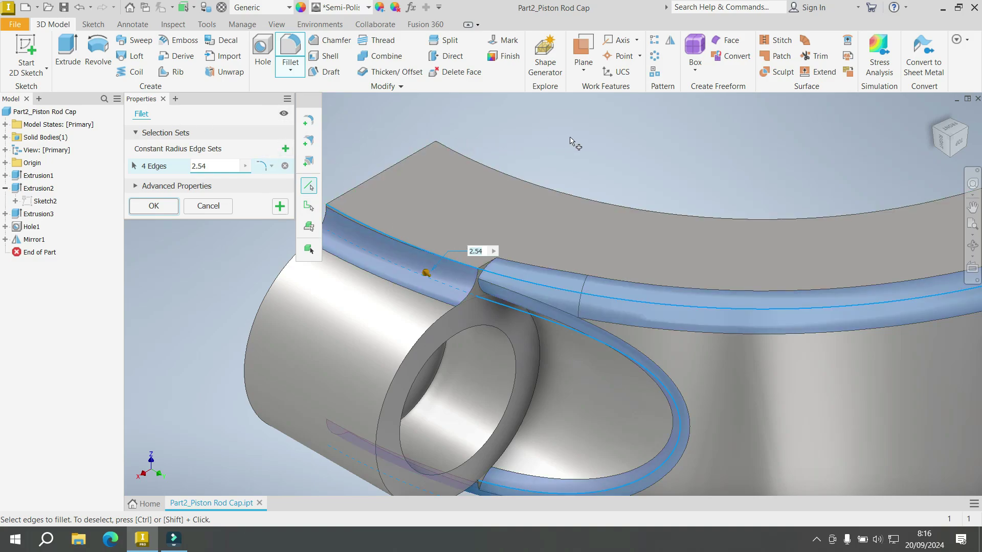
key(Escape)
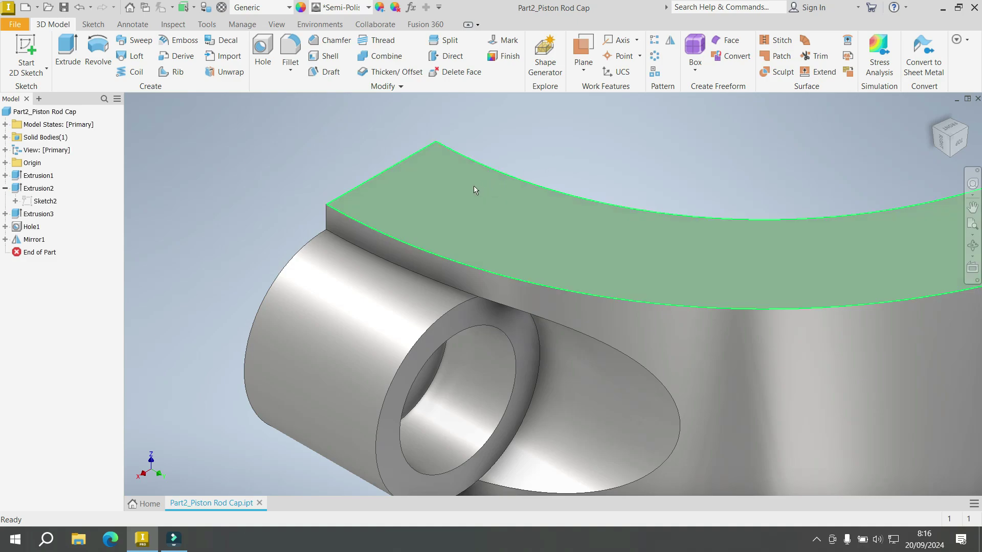
Step: Fillet the upper and lower outer arc edges of the half-ring with a 2 mm constant radius
scroll(450, 190, down, 5)
scroll(427, 196, down, 4)
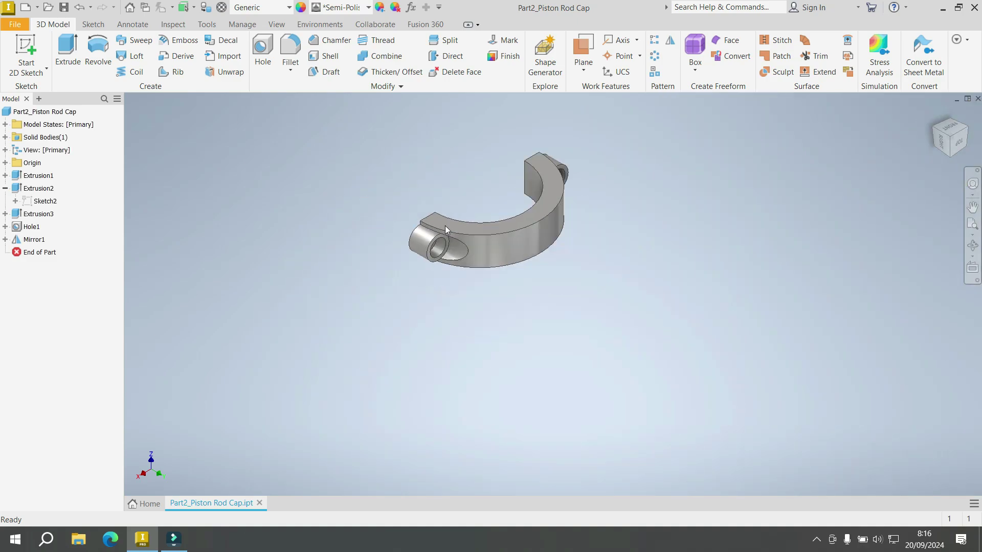
scroll(445, 226, up, 2)
click(937, 112)
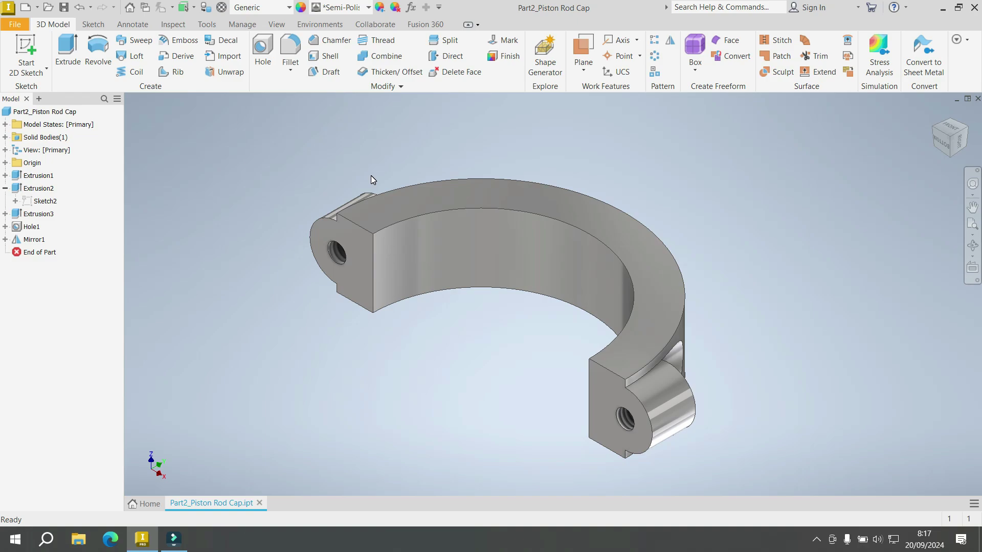
click(300, 52)
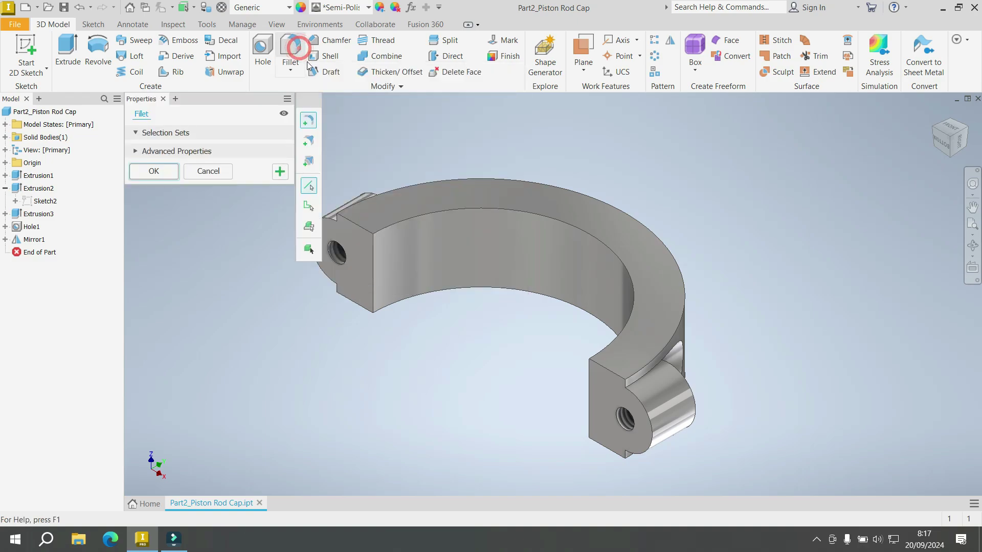
click(575, 193)
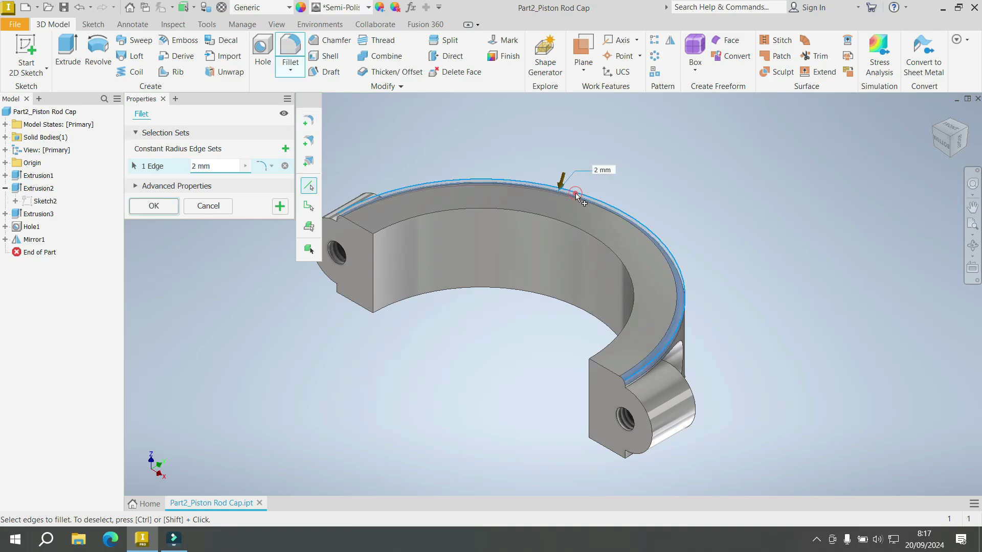
click(968, 132)
scroll(599, 342, up, 5)
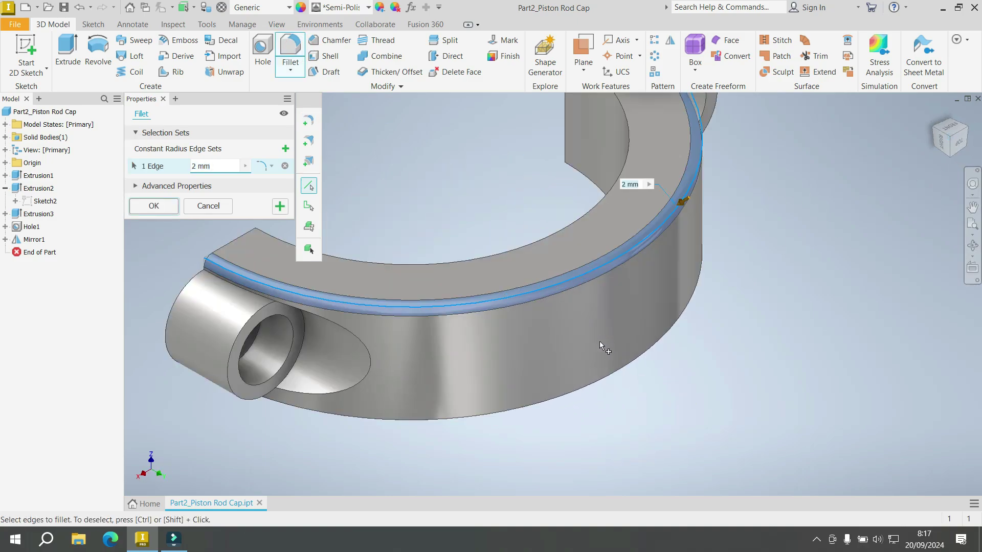
click(614, 362)
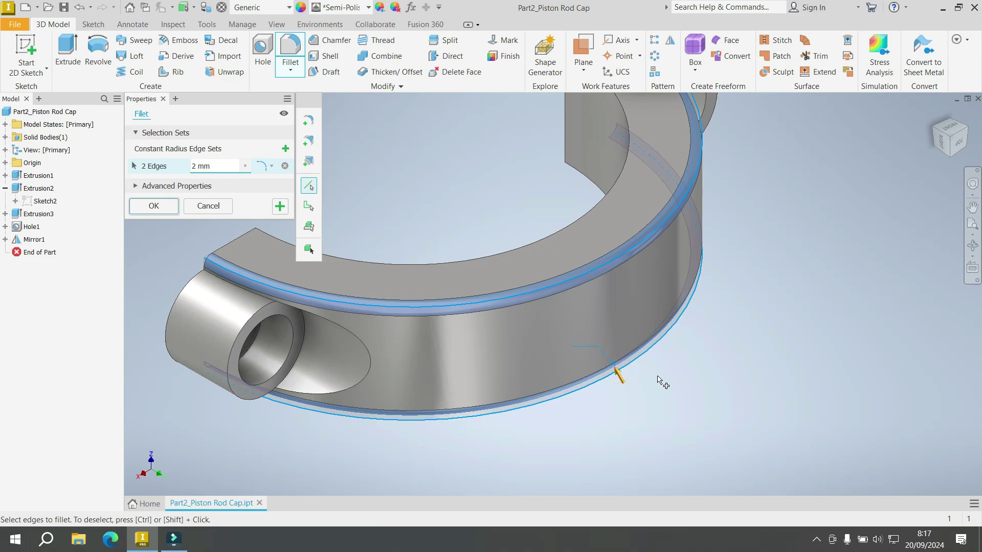
scroll(660, 377, down, 4)
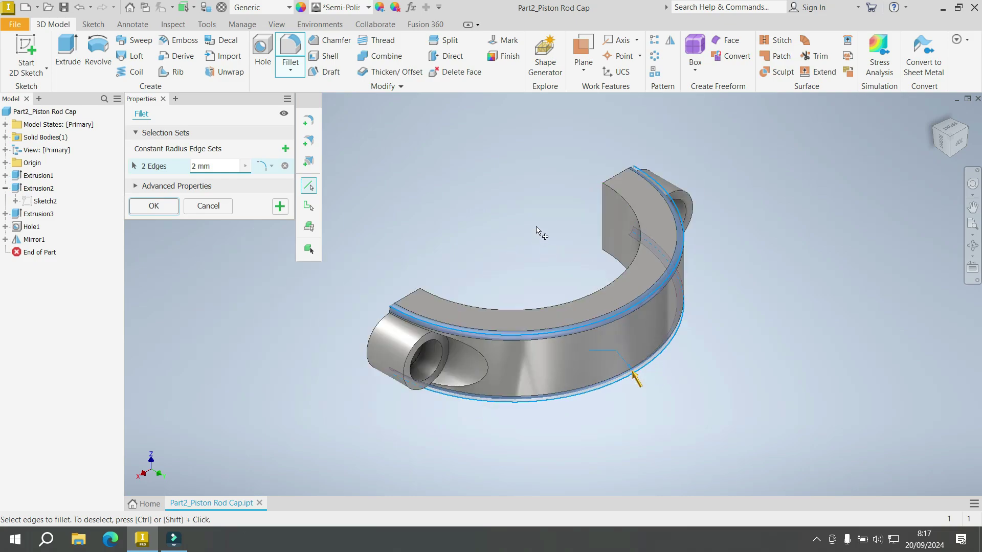
key(Return)
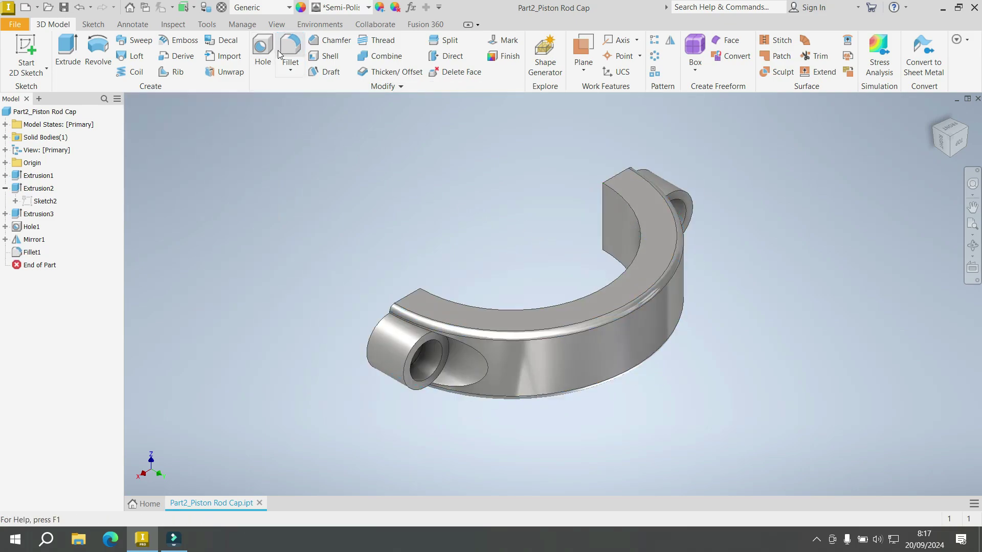
Step: Fillet the curved edges where both clearance cuts meet the half-ring's outer face with a 2.54 mm constant radius
click(289, 49)
click(225, 164)
text(2)
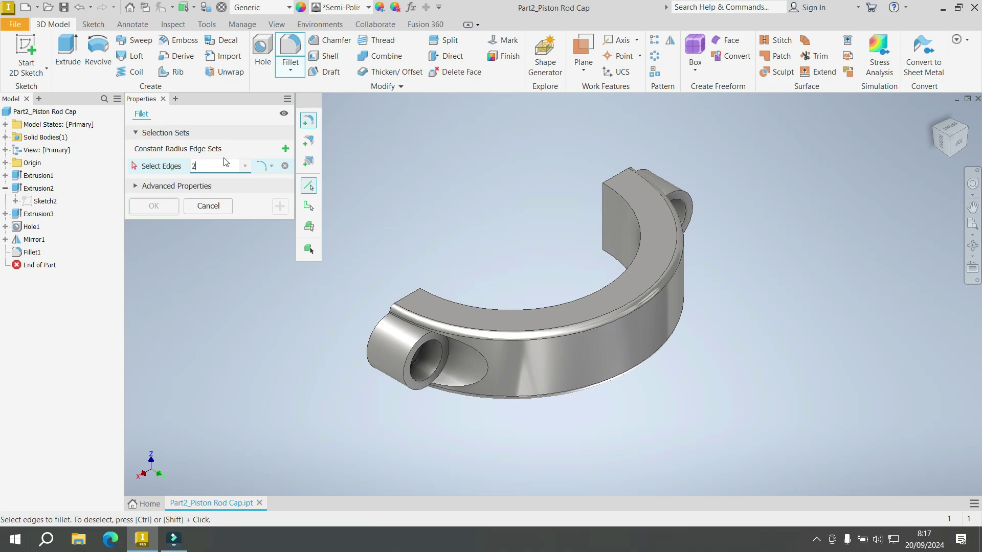
text(.54)
scroll(486, 353, up, 3)
click(486, 364)
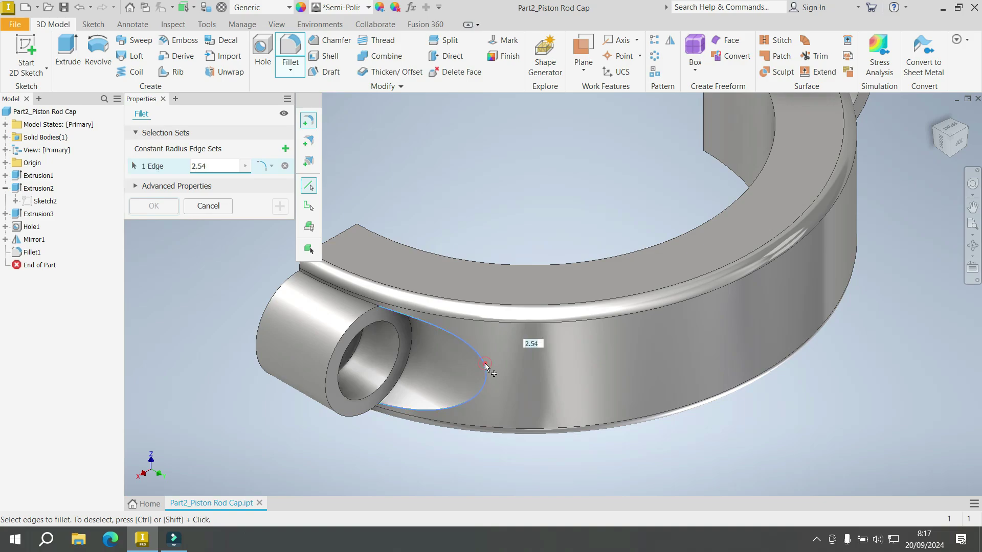
click(965, 131)
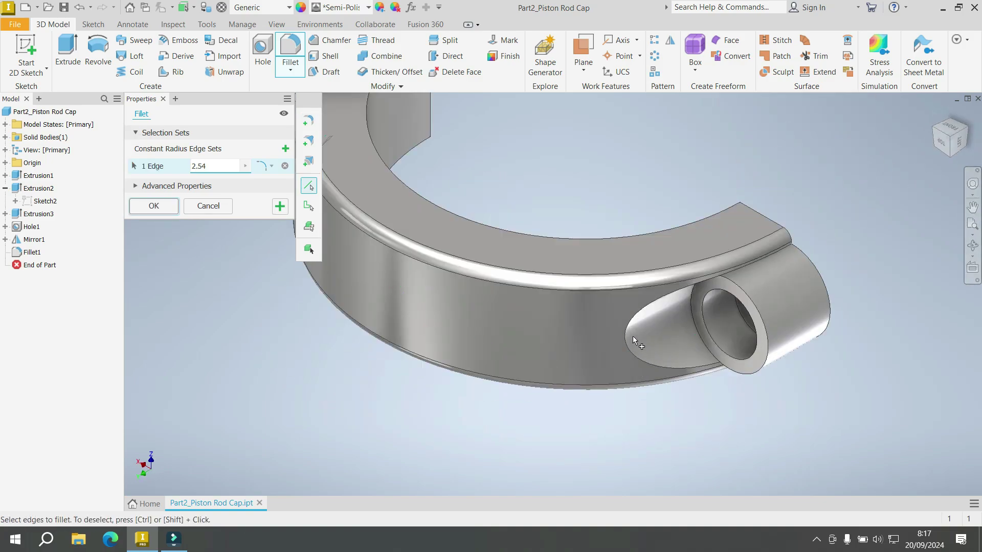
click(626, 335)
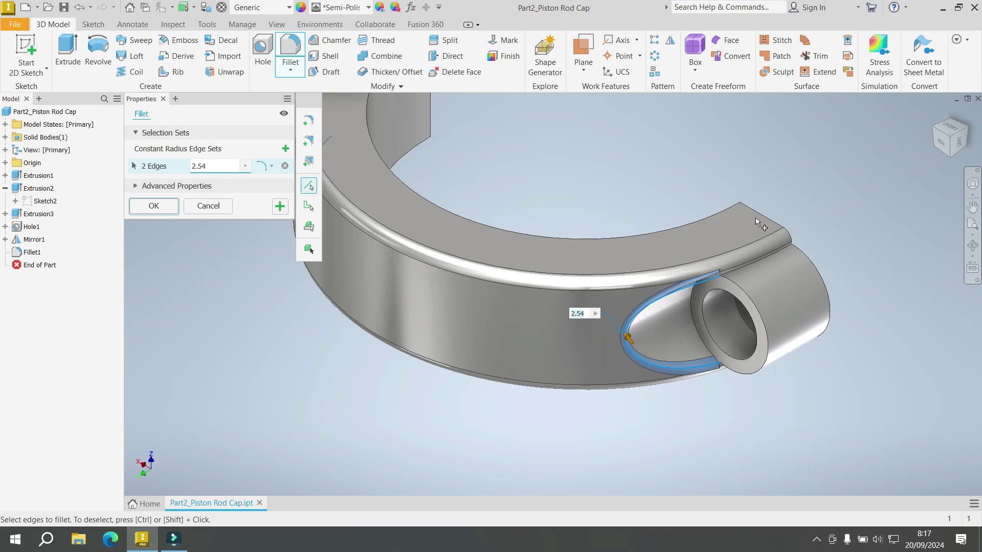
click(157, 210)
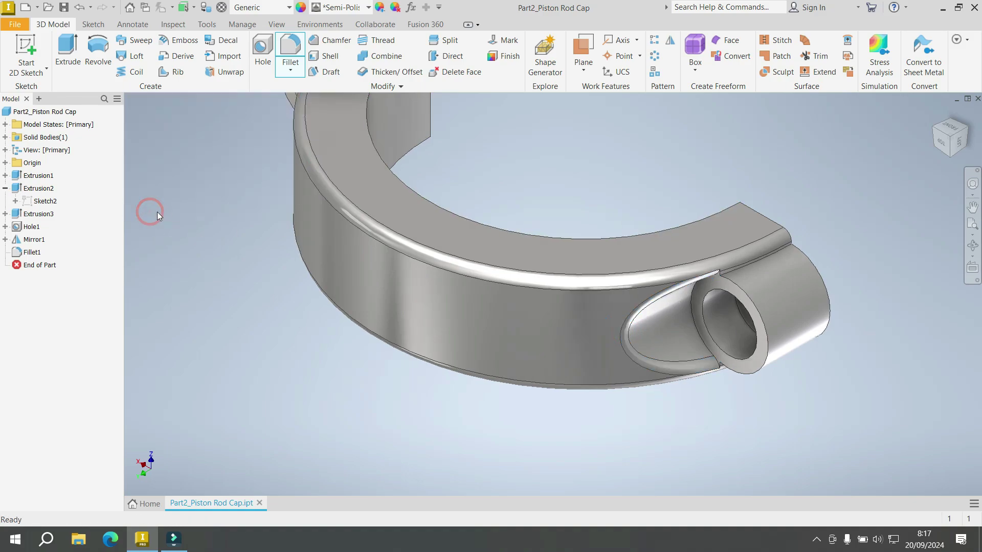
Step: Set up a 2.54 mm constant-radius fillet on the upper edges where the two bosses meet the half-ring
scroll(803, 264, down, 4)
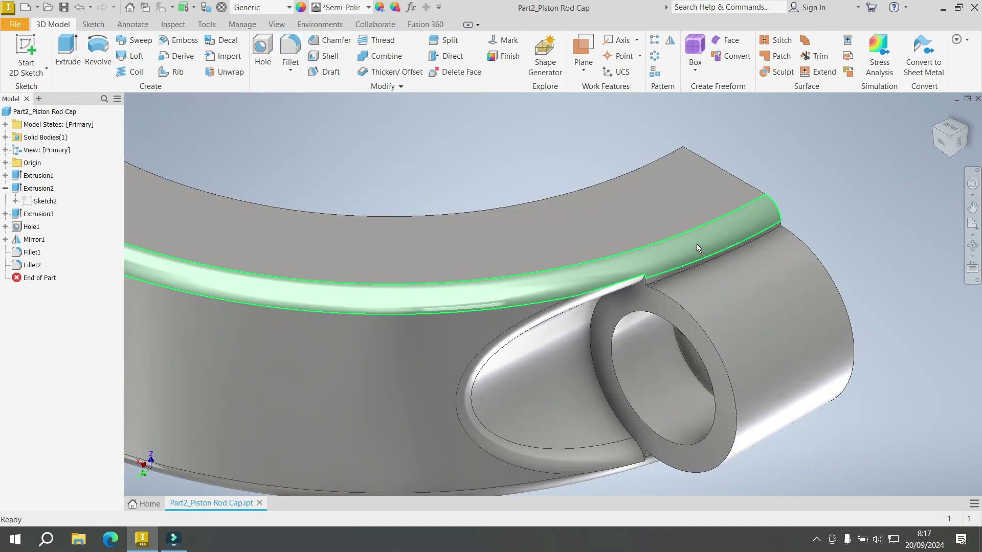
click(291, 51)
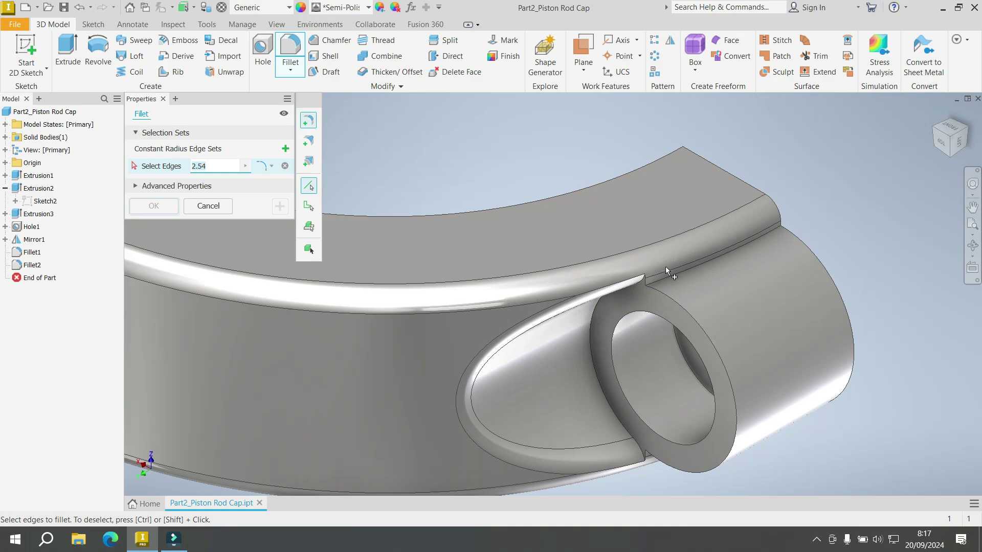
click(690, 267)
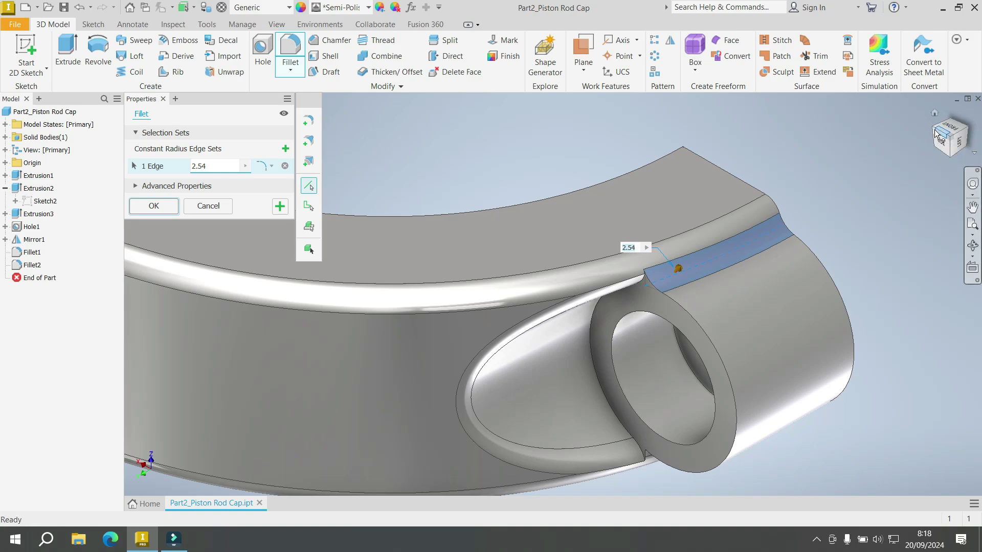
click(933, 132)
scroll(421, 313, down, 5)
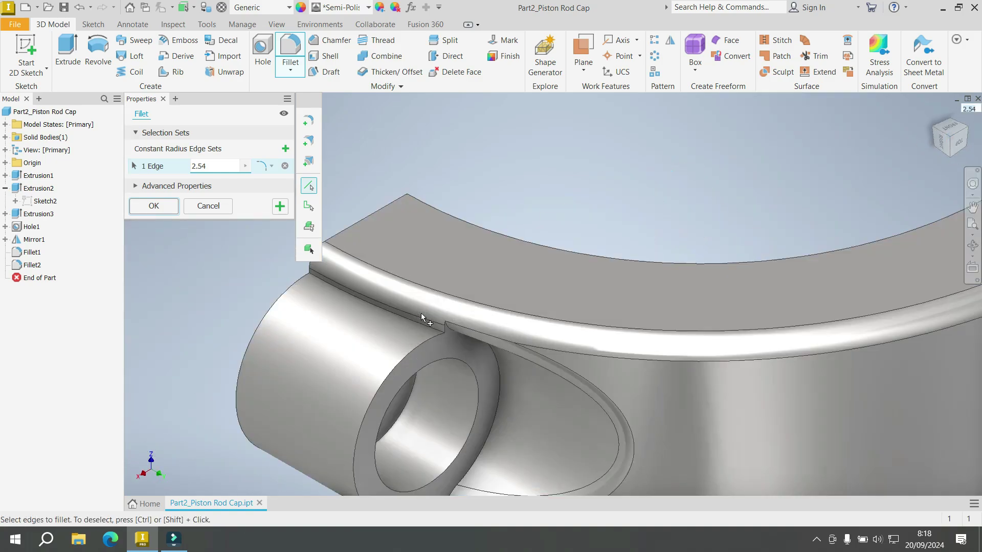
click(391, 312)
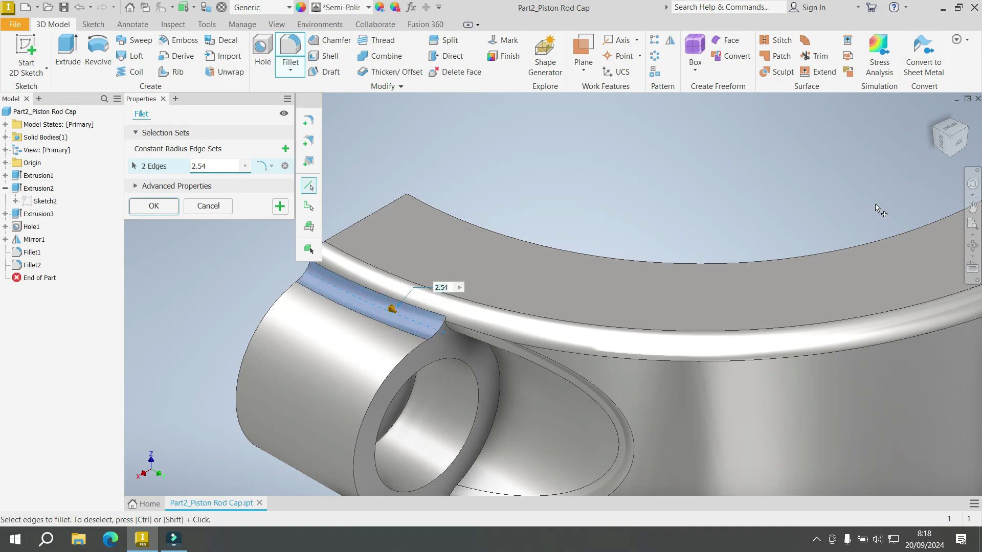
Step: Add the lower boss-to-ring edges on both ends to the 2.54 mm fillet, apply it, and return to the home view
click(950, 157)
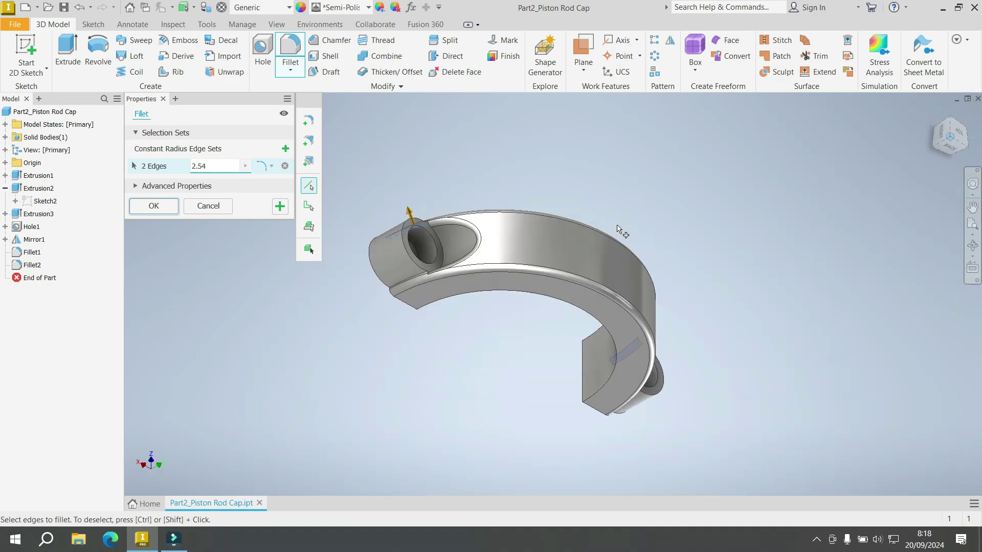
scroll(410, 275, down, 5)
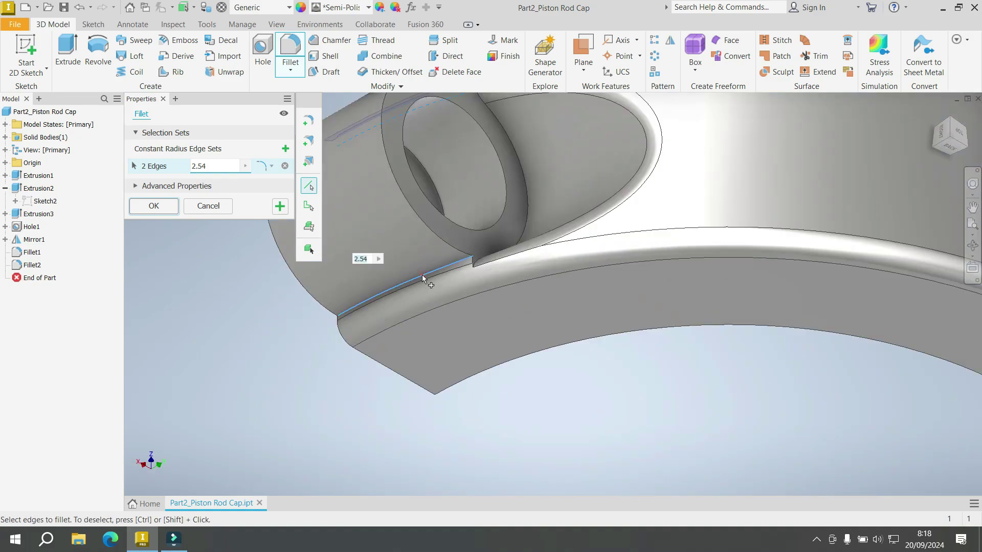
click(422, 275)
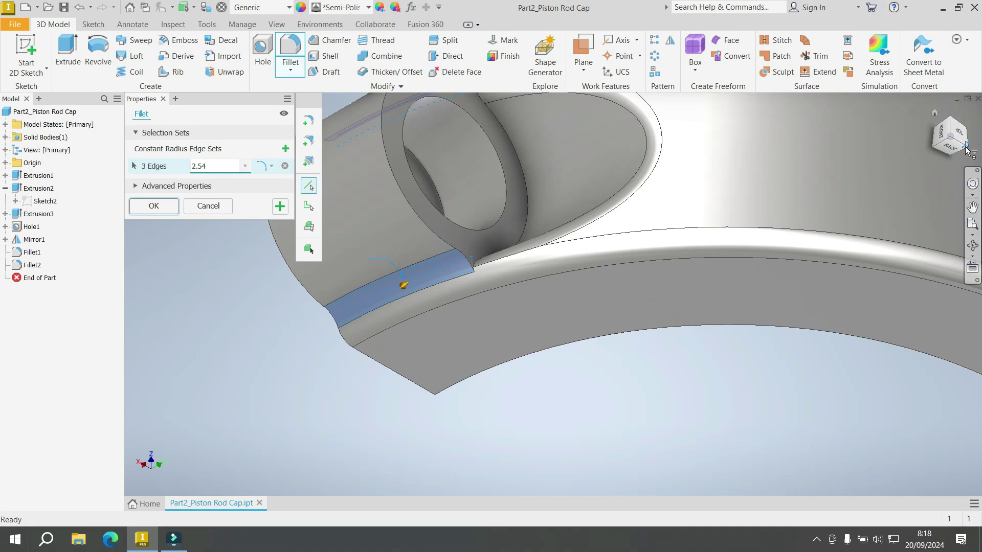
scroll(870, 240, up, 6)
scroll(724, 270, down, 6)
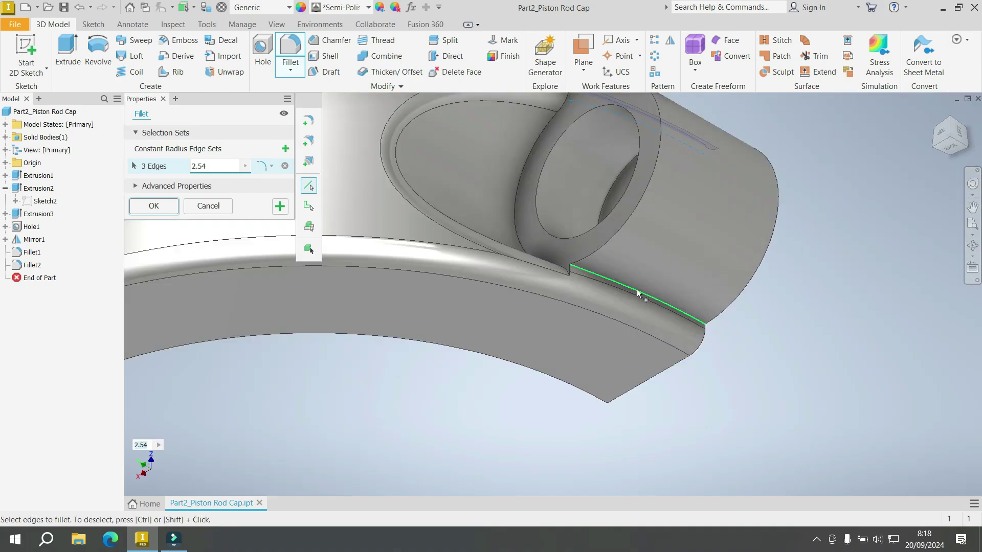
click(637, 289)
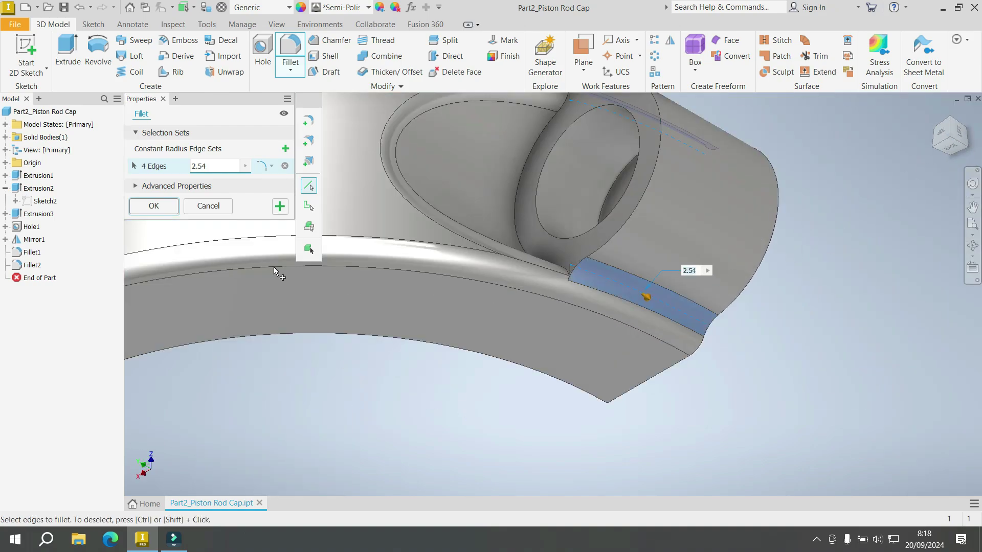
click(141, 205)
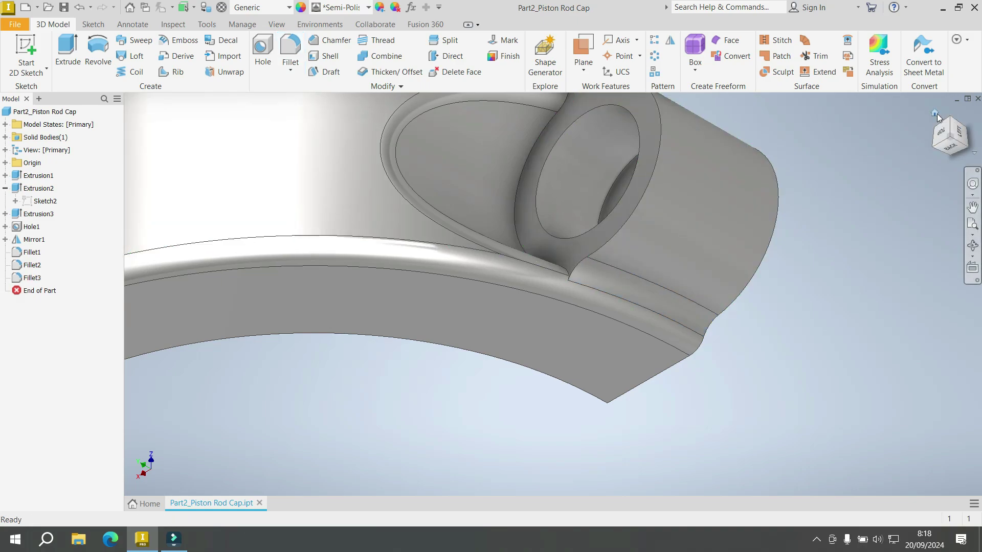
click(935, 113)
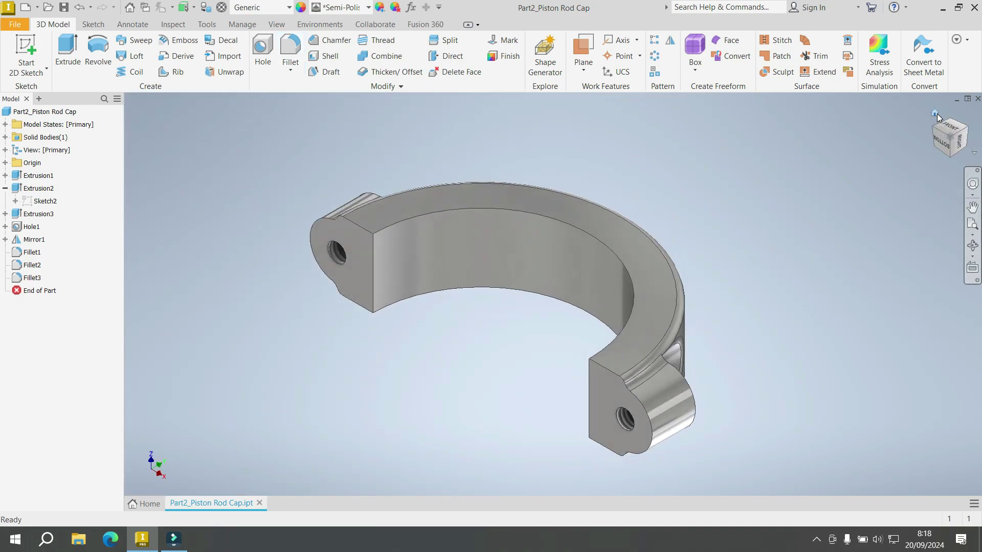